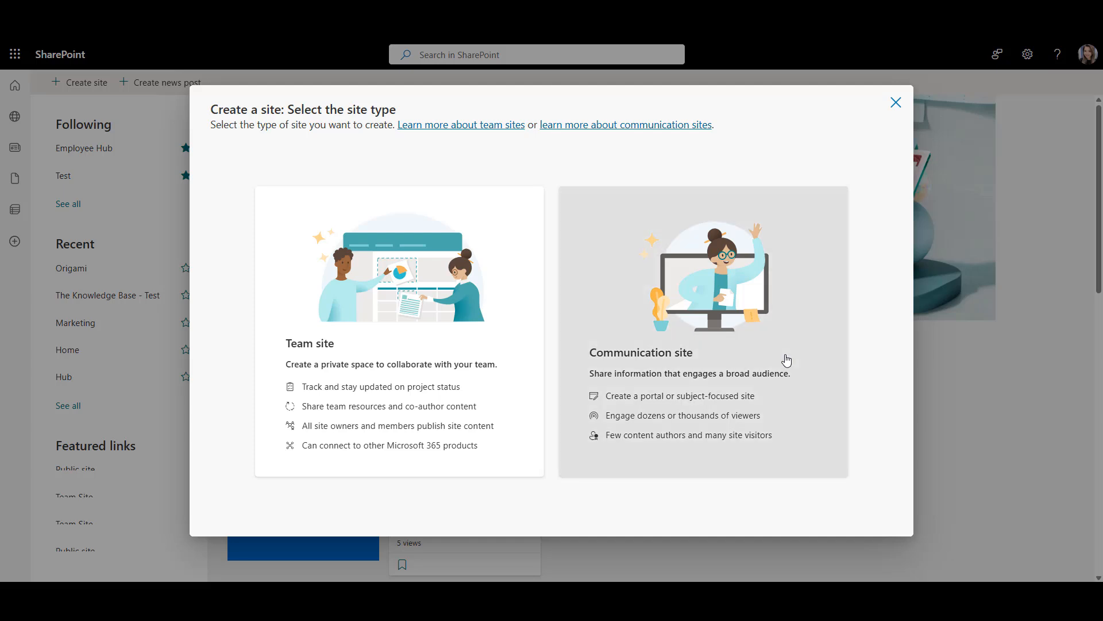
# - Create an English communication site named "The Knowledge Base" from the Standard communication template
pyautogui.click(787, 360)
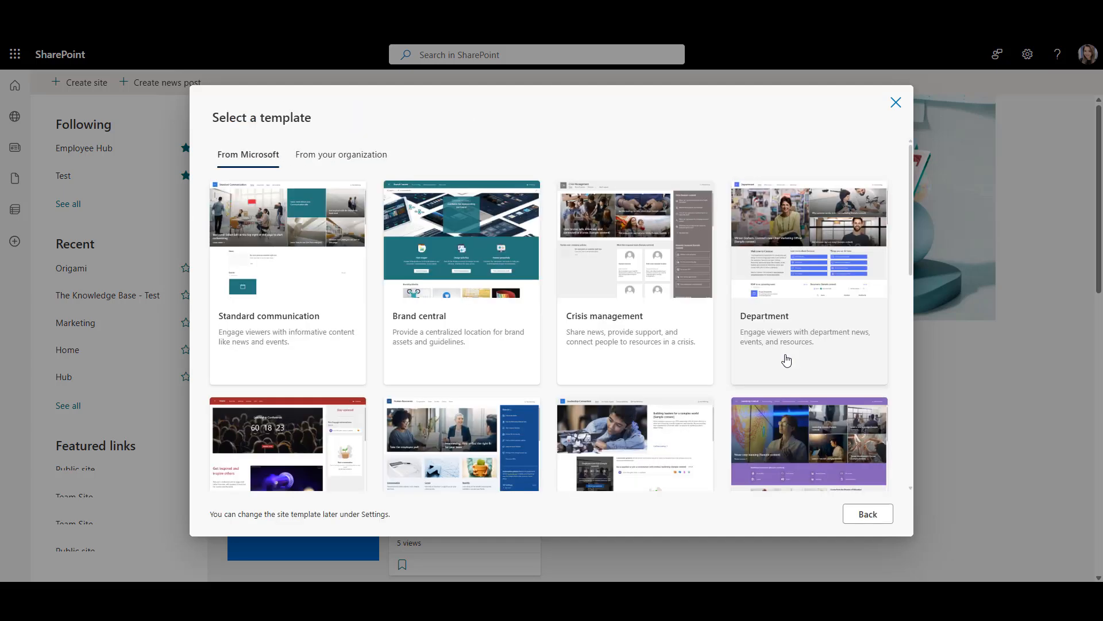
pyautogui.click(271, 340)
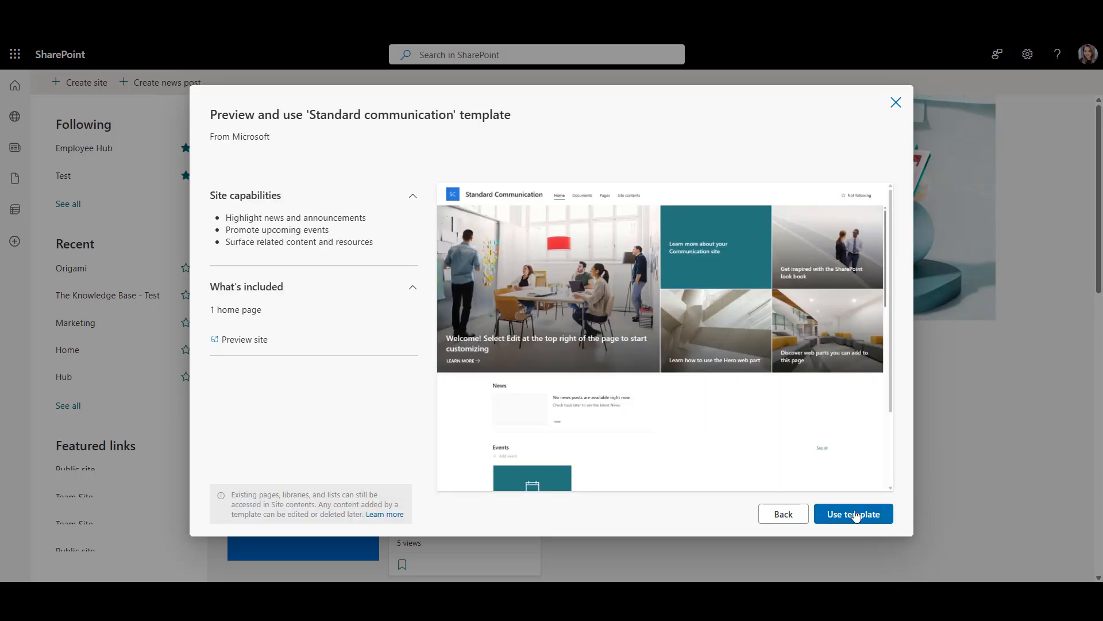
pyautogui.click(856, 515)
pyautogui.click(677, 328)
pyautogui.write('The Knowledge Base')
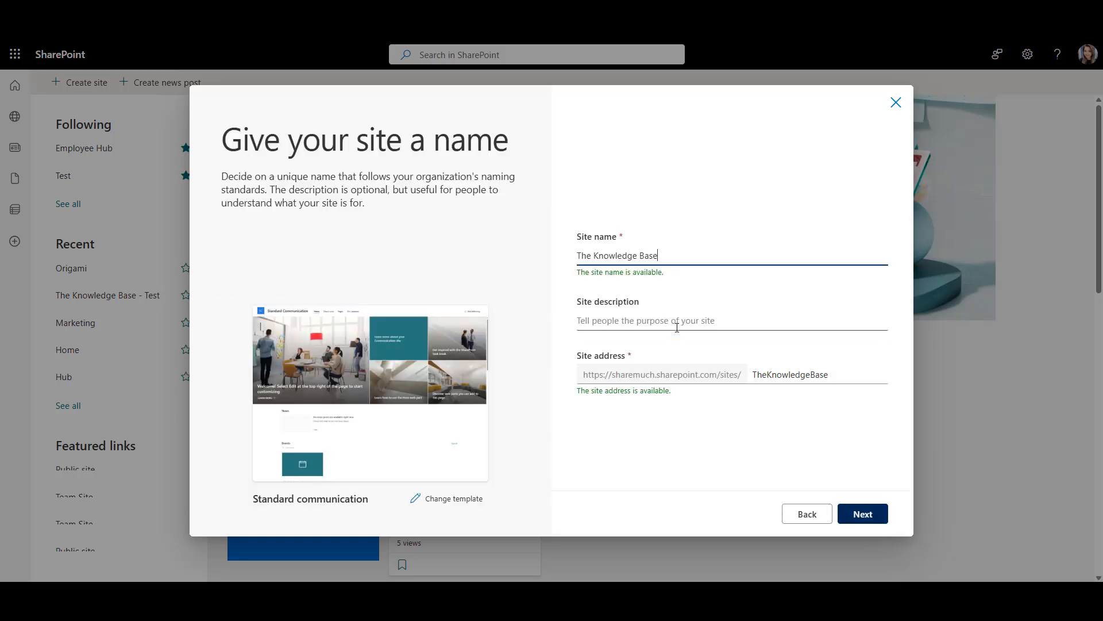
pyautogui.click(862, 518)
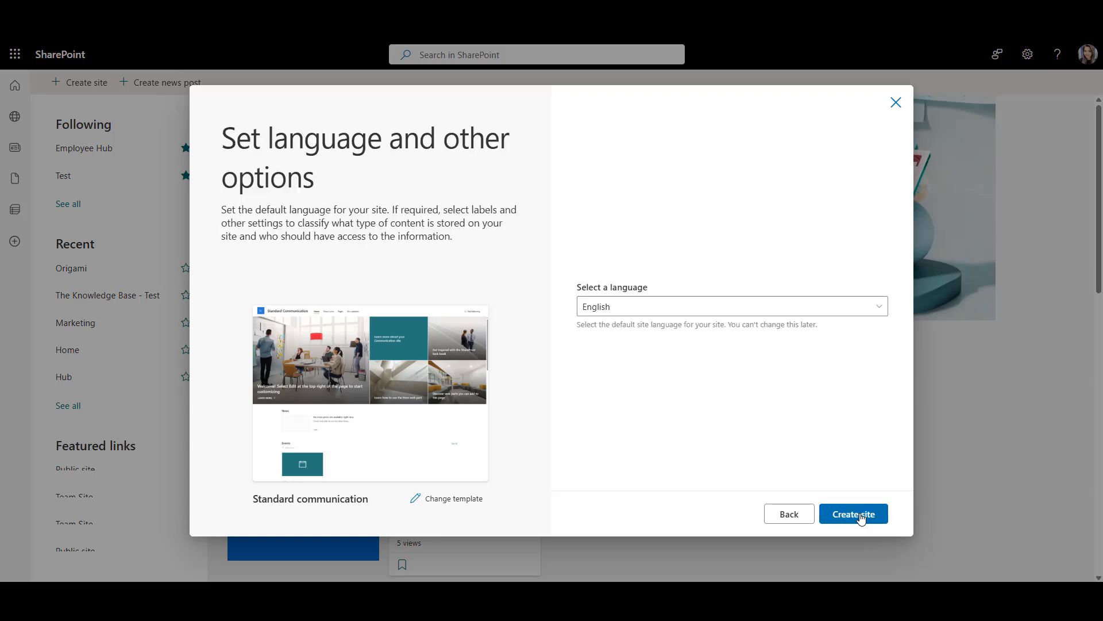
pyautogui.click(861, 517)
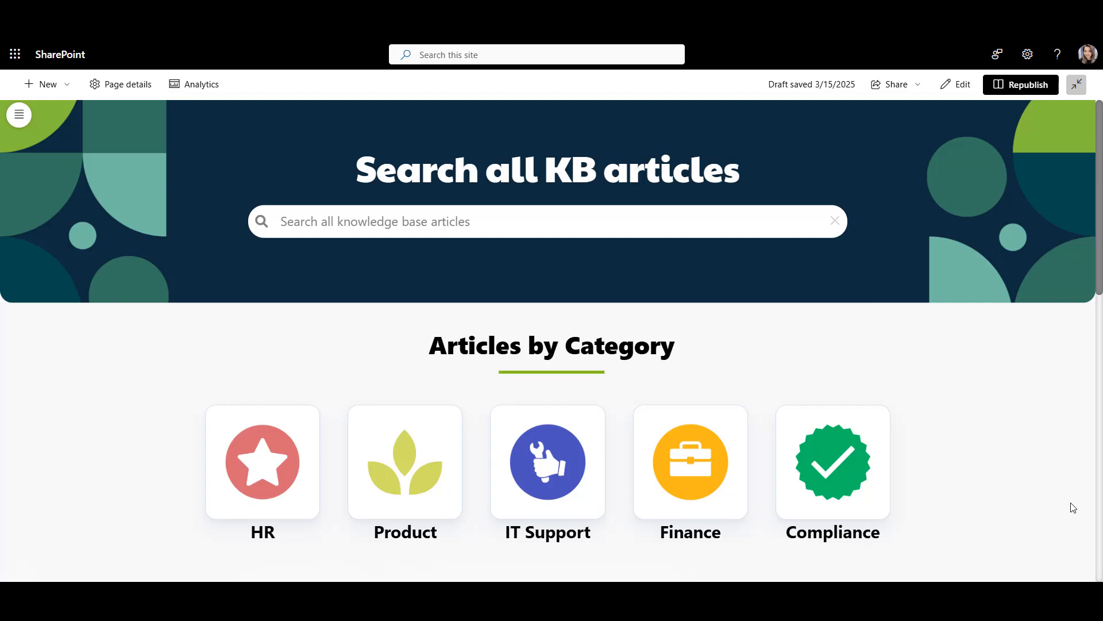
# - Look through the sample knowledge base home page, the IT articles page and the password reset article
pyautogui.scroll(-12, 1072, 506)
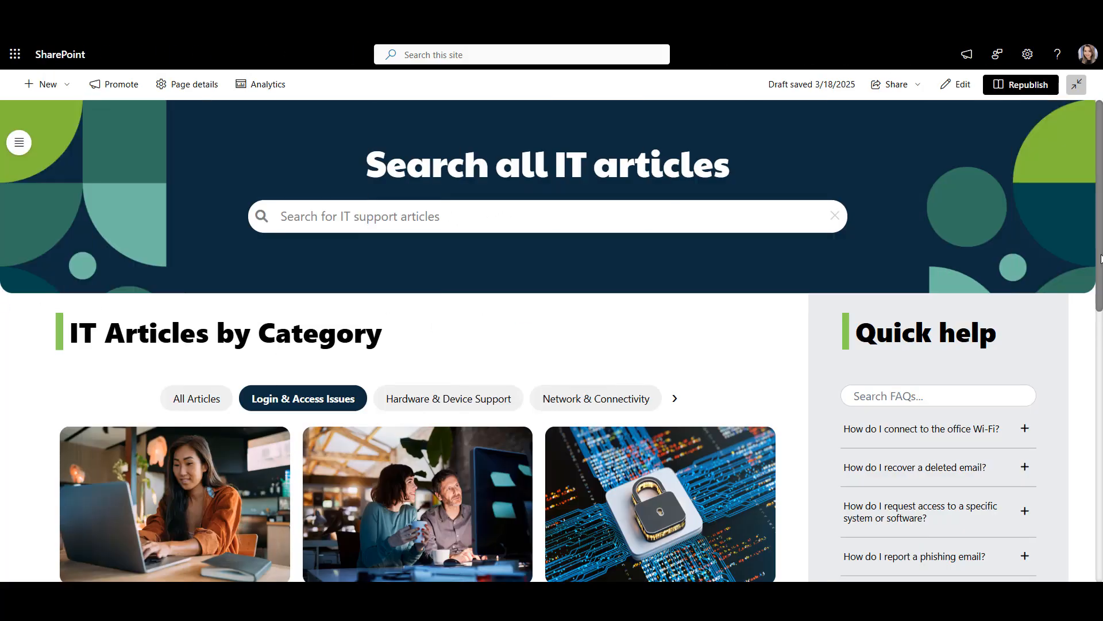
pyautogui.moveTo(1101, 257); pyautogui.dragTo(1101, 327)
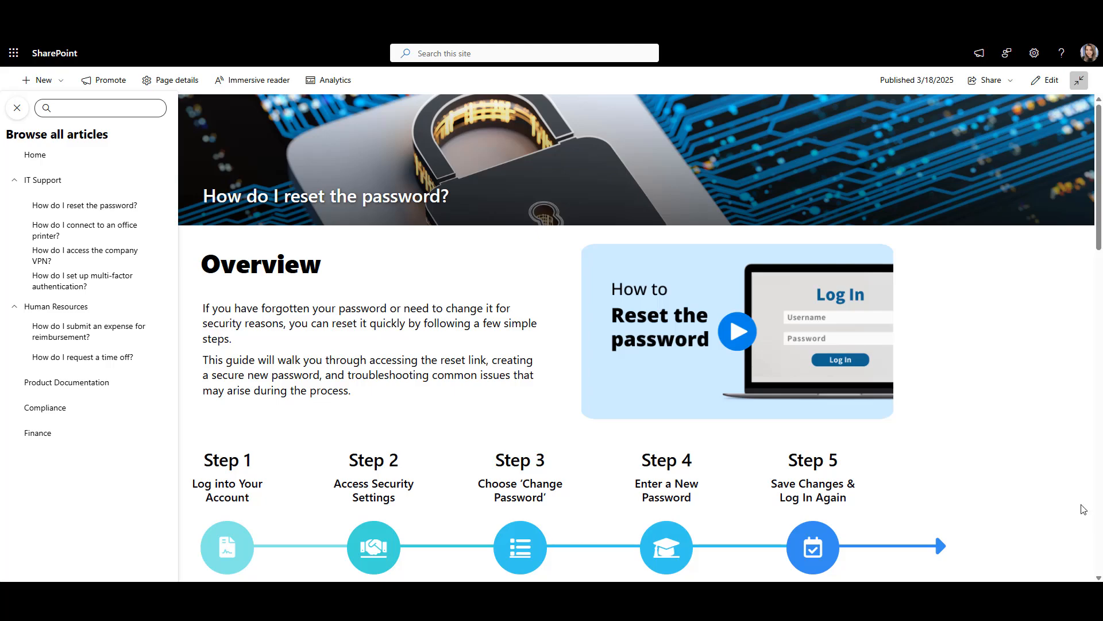
pyautogui.scroll(-15, 1082, 509)
pyautogui.scroll(-2, 1081, 505)
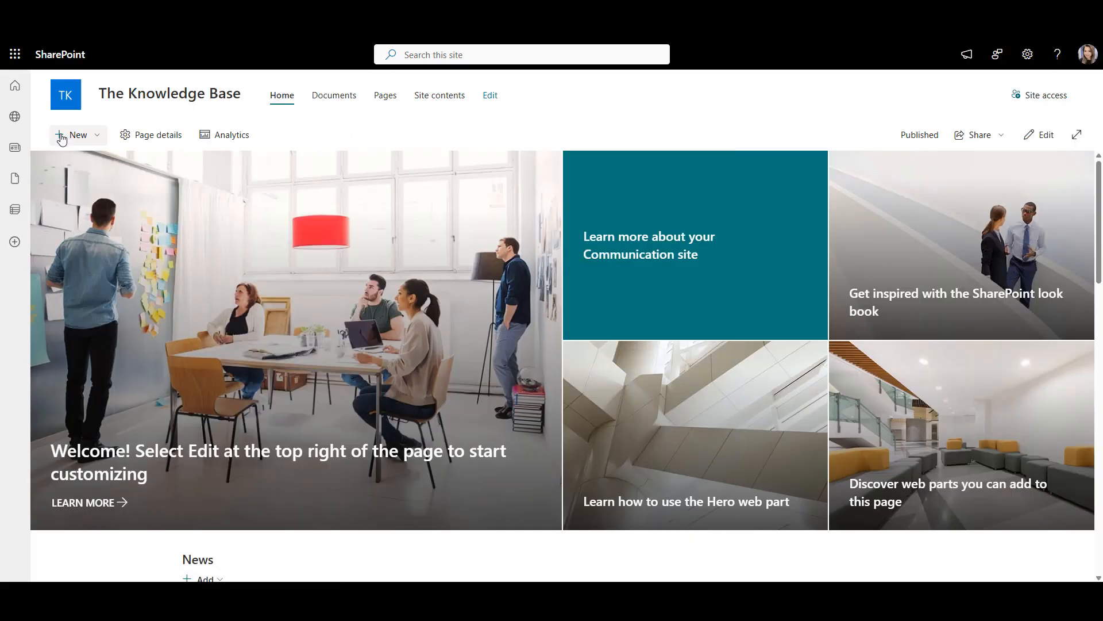
# - Create a new page on The Knowledge Base site from the Blank template
pyautogui.click(61, 135)
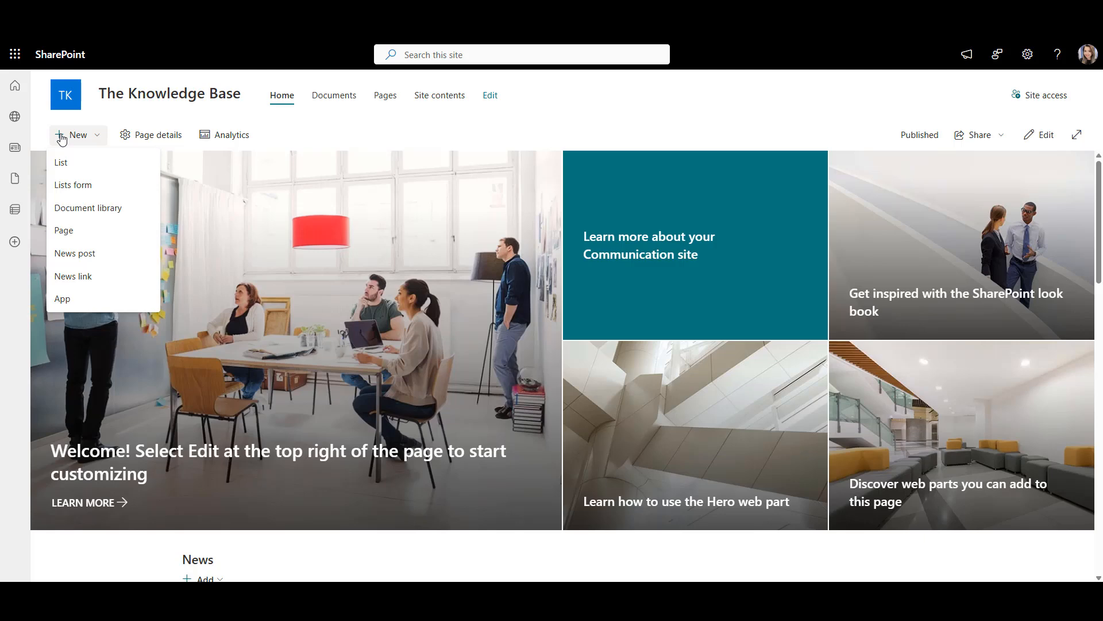
pyautogui.click(63, 230)
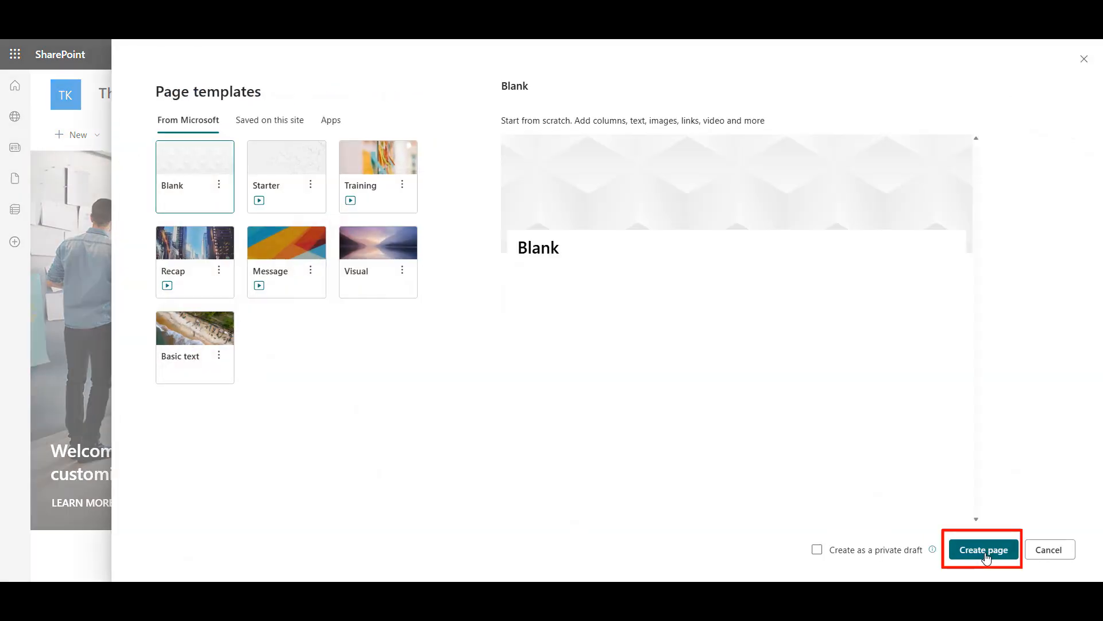
pyautogui.click(984, 551)
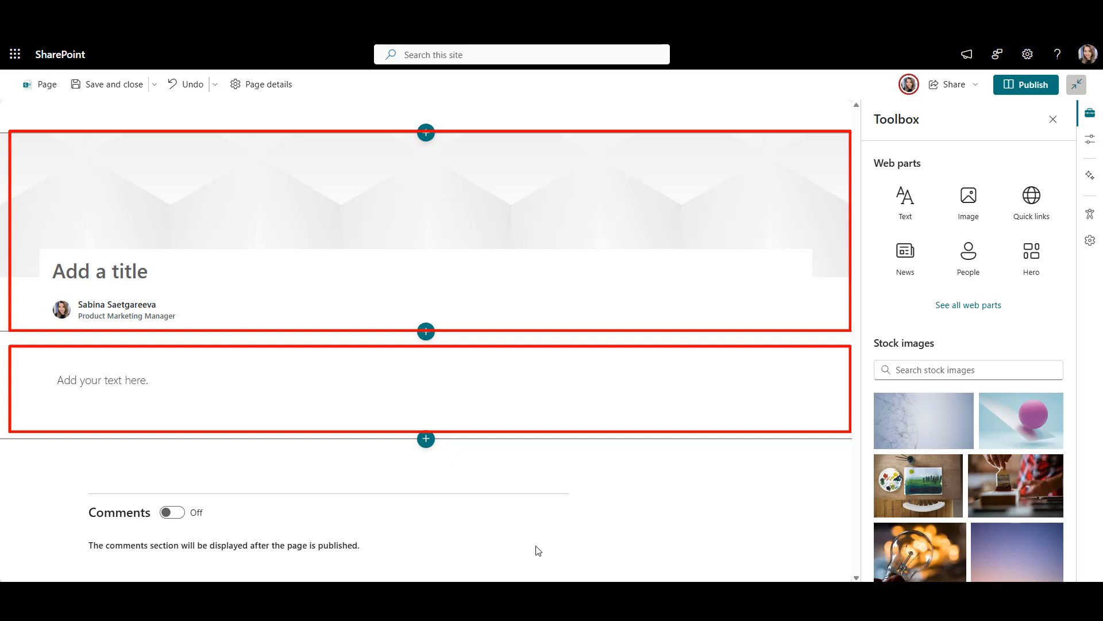
# - Give the page banner a padlock background image, the Image and title layout, and the title "How do I reset a password?"
pyautogui.click(239, 239)
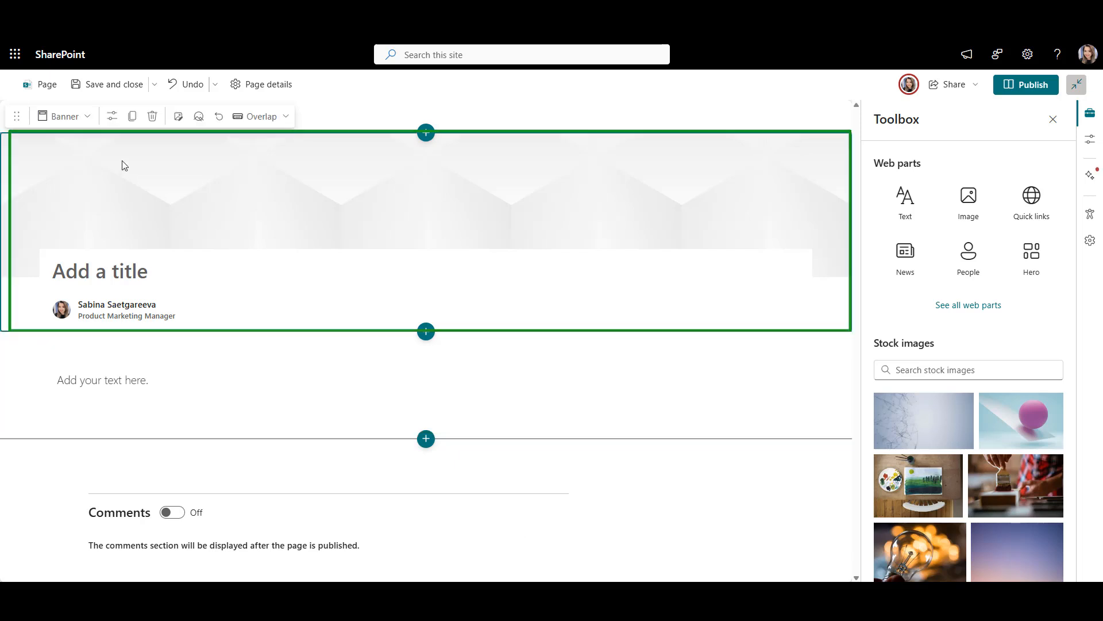
pyautogui.click(176, 118)
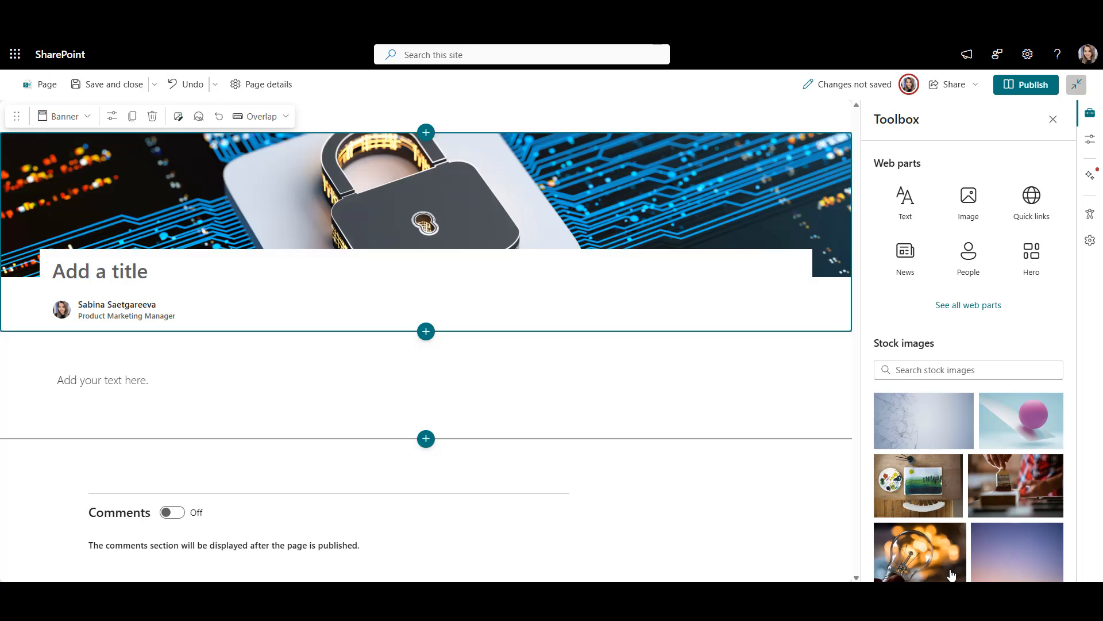
pyautogui.click(262, 116)
pyautogui.click(273, 185)
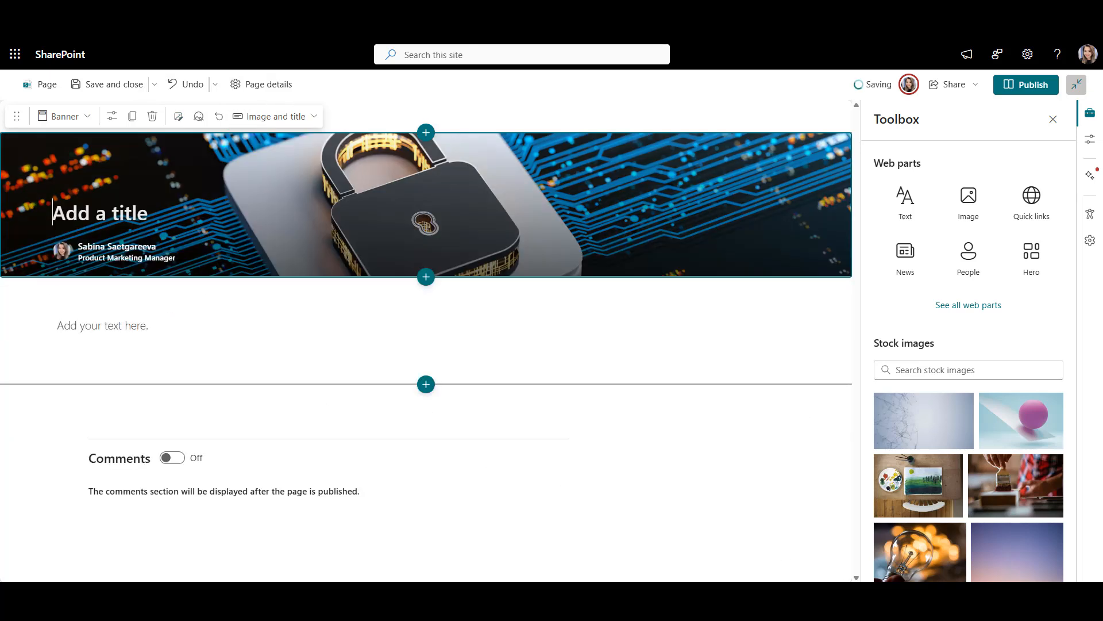
pyautogui.write('How do I reset a password?')
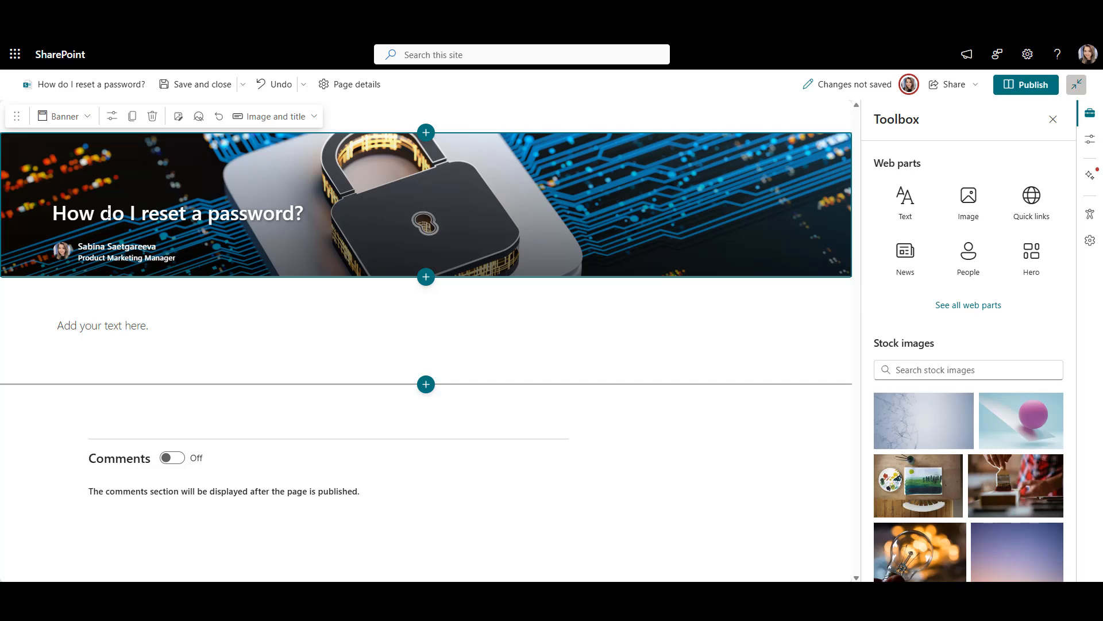
# - Change the section below the banner to two columns and paste the password reset introduction into the first column's text block
pyautogui.click(29, 312)
pyautogui.click(39, 293)
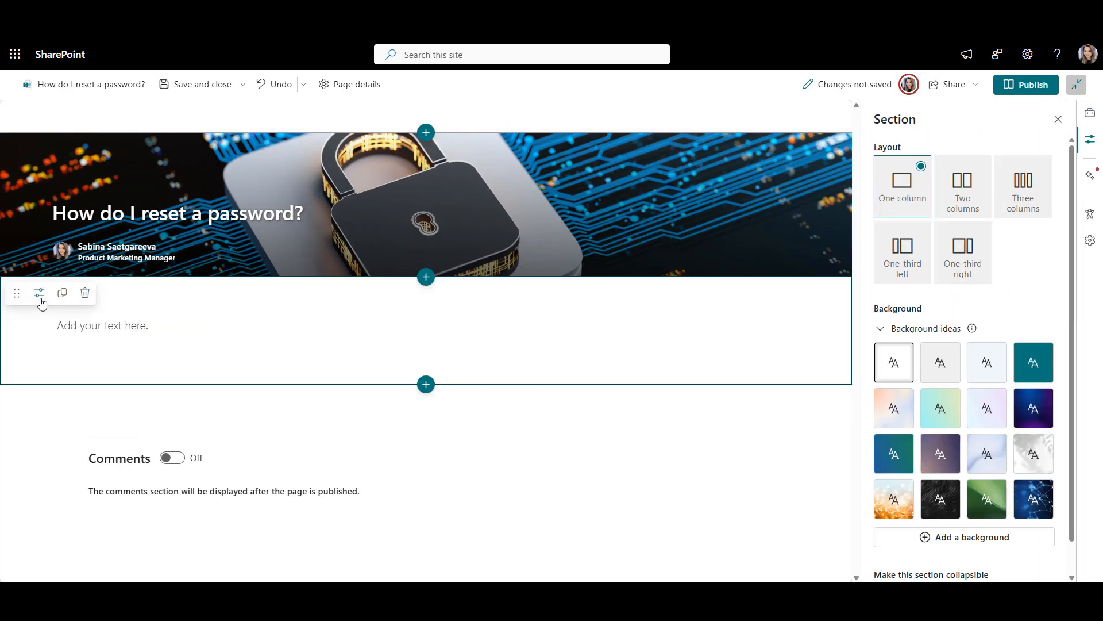
pyautogui.click(977, 205)
pyautogui.click(131, 322)
pyautogui.hotkey('ctrl', 'v')
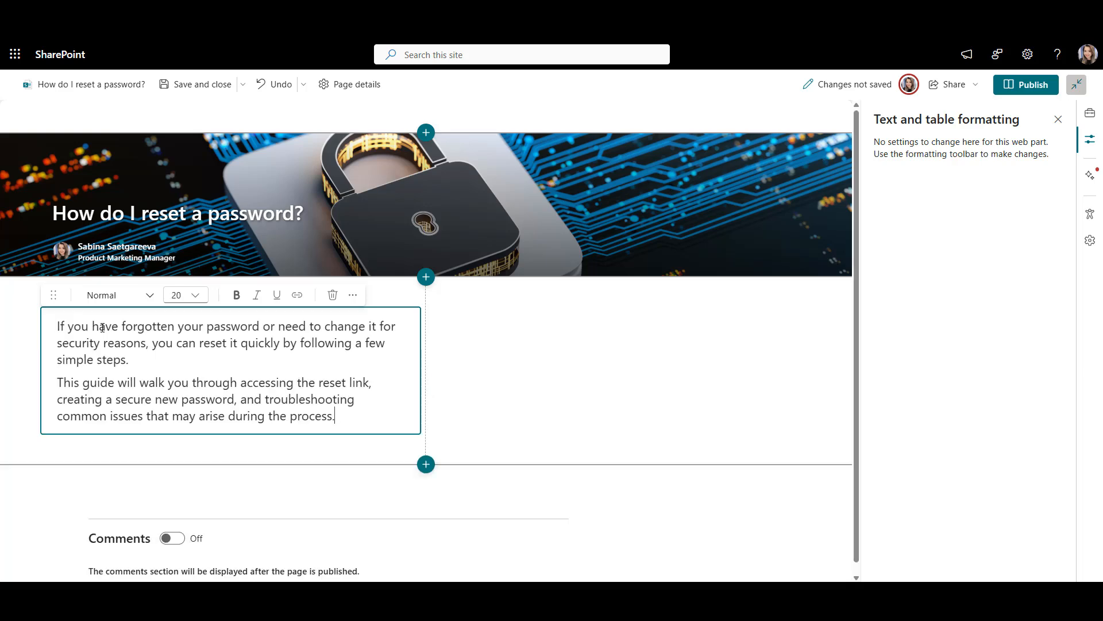
# - Add a Heading web part reading "Overview" above the introduction text in the first column
pyautogui.click(230, 296)
pyautogui.write('head')
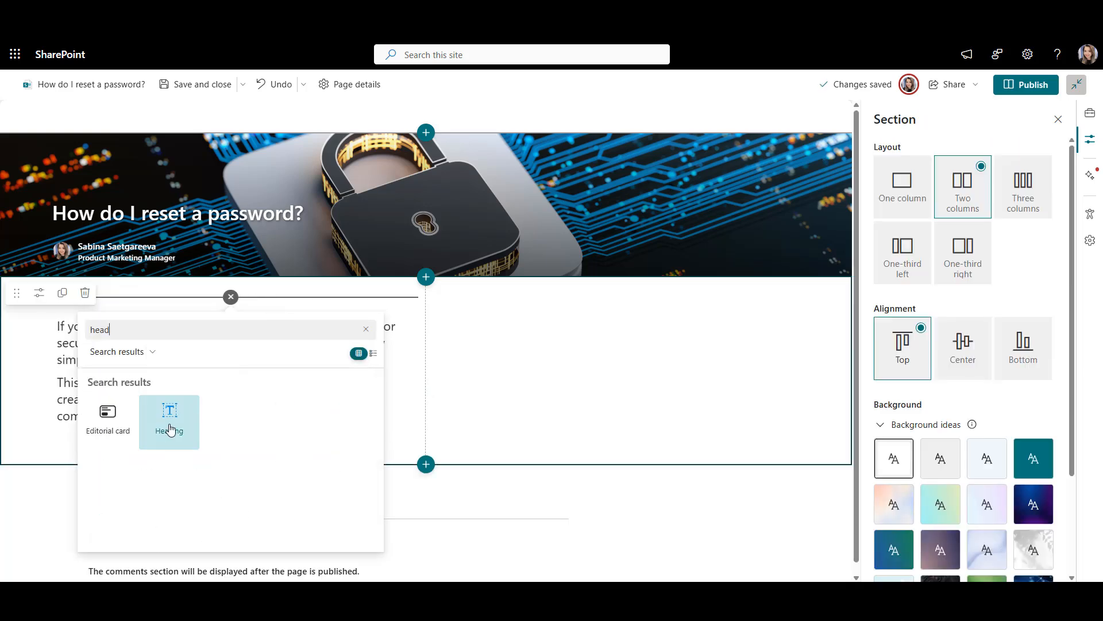
pyautogui.click(170, 428)
pyautogui.click(1058, 119)
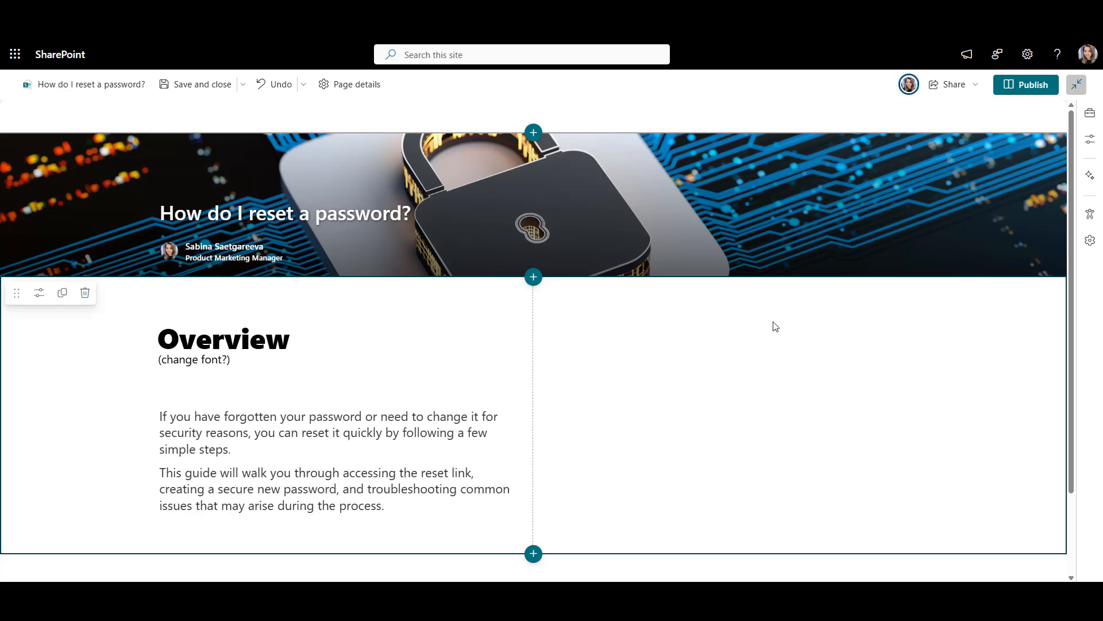
# - Add a video web part to the empty second column beside the Overview text
pyautogui.click(765, 301)
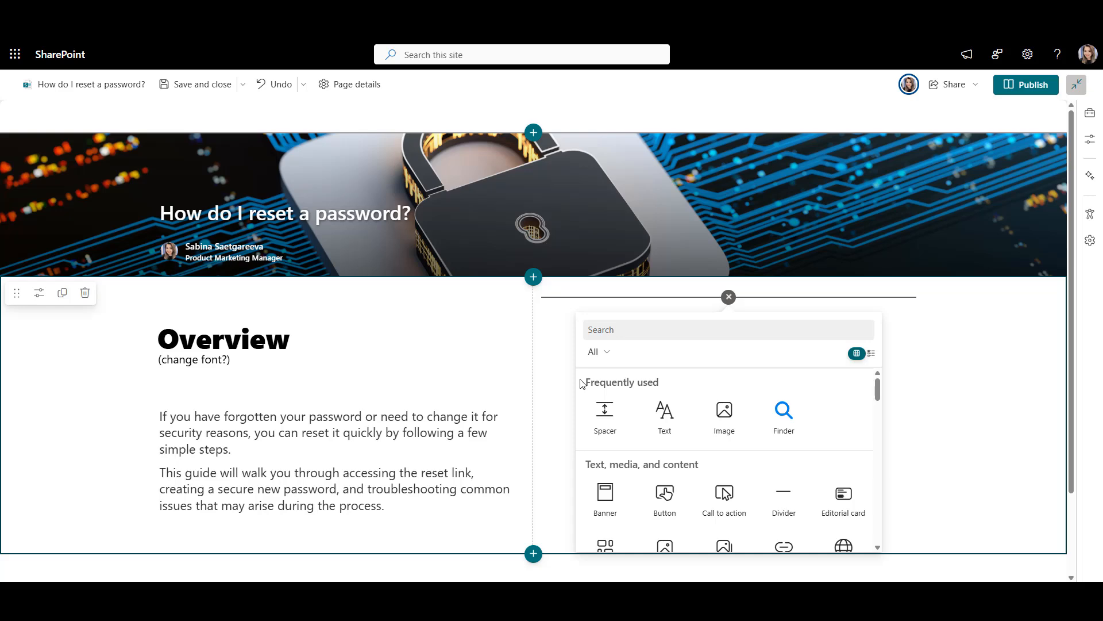
pyautogui.scroll(-3, 582, 383)
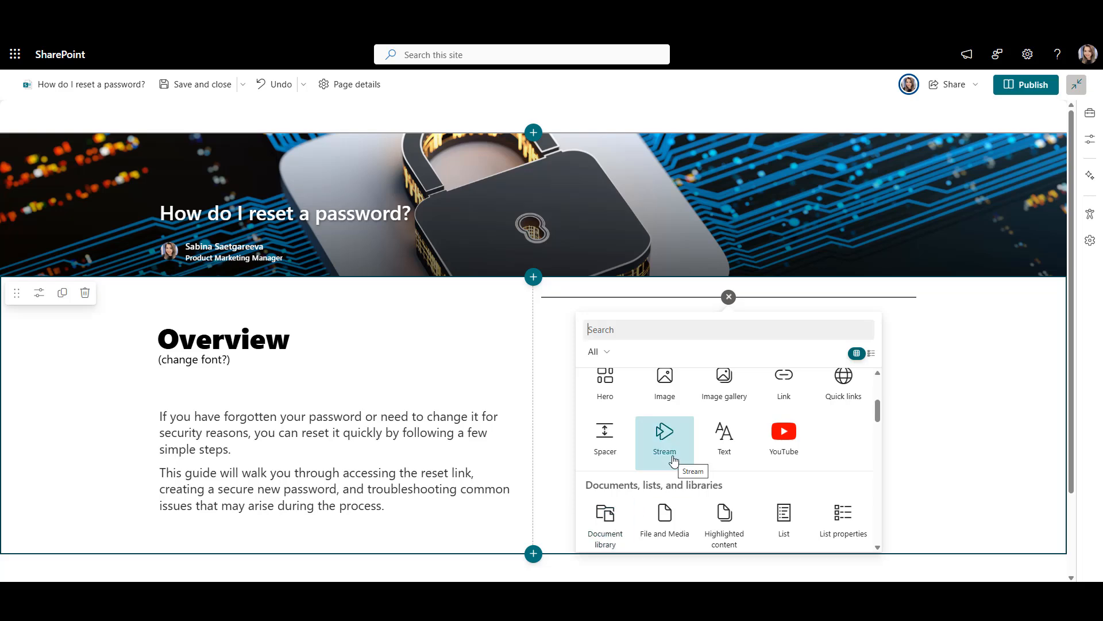
pyautogui.click(662, 332)
pyautogui.write('video')
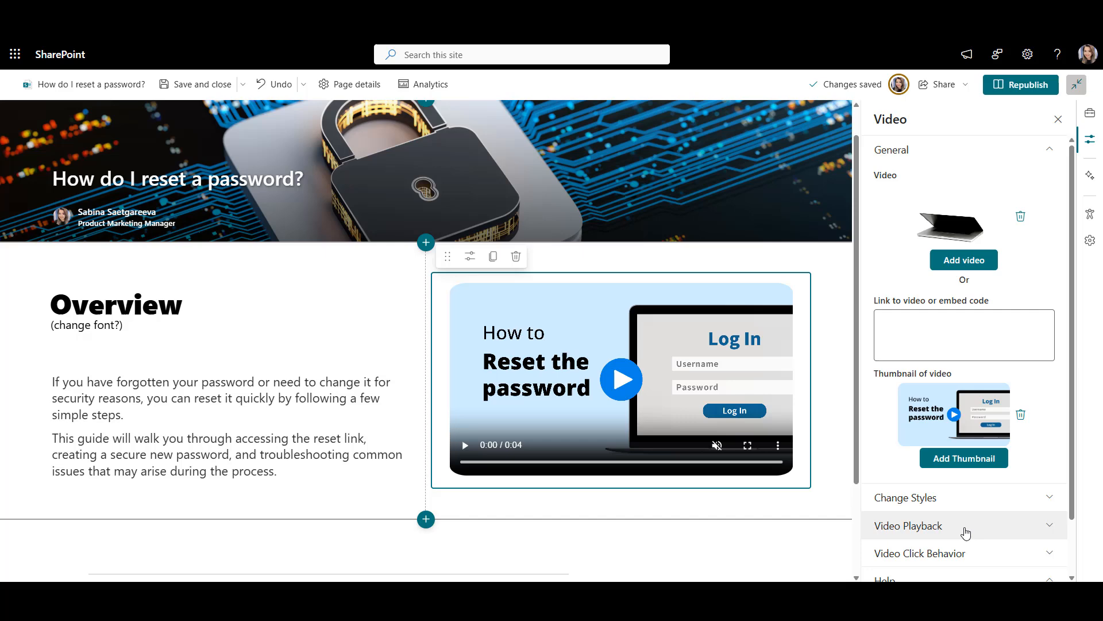
# - Turn on Play on a hover in the password reset video's playback settings
pyautogui.click(966, 525)
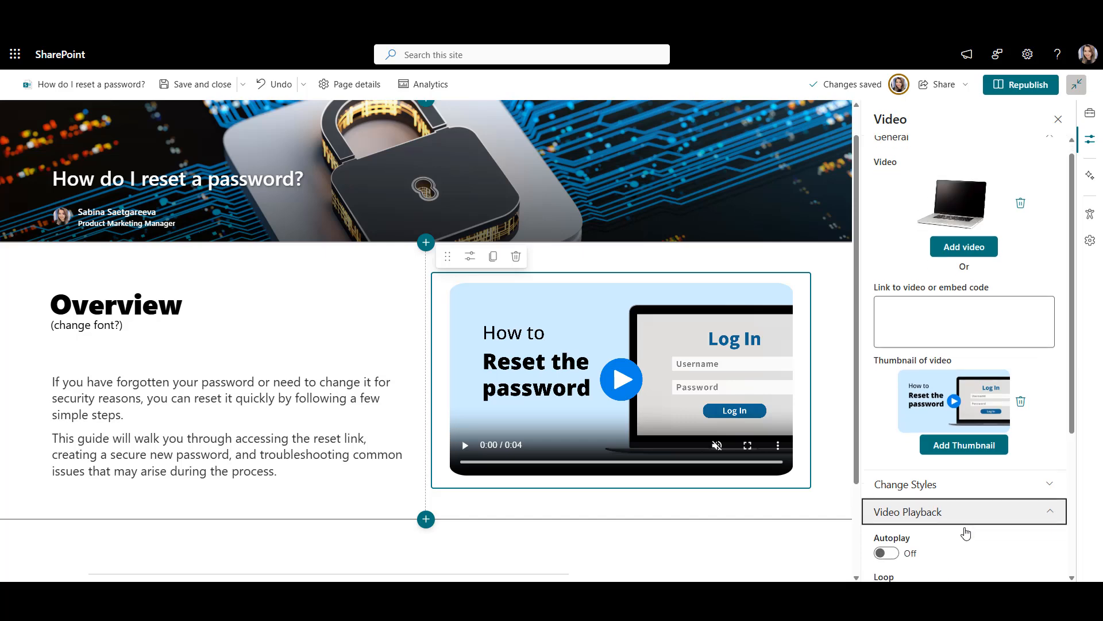
pyautogui.scroll(-3, 966, 533)
pyautogui.click(889, 513)
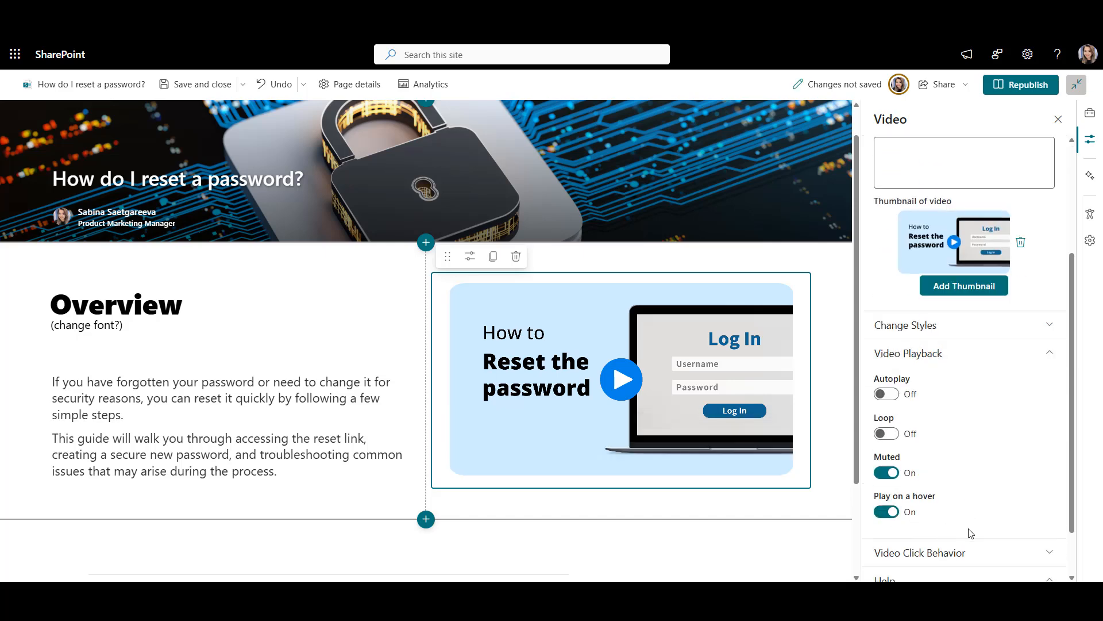
pyautogui.click(1063, 124)
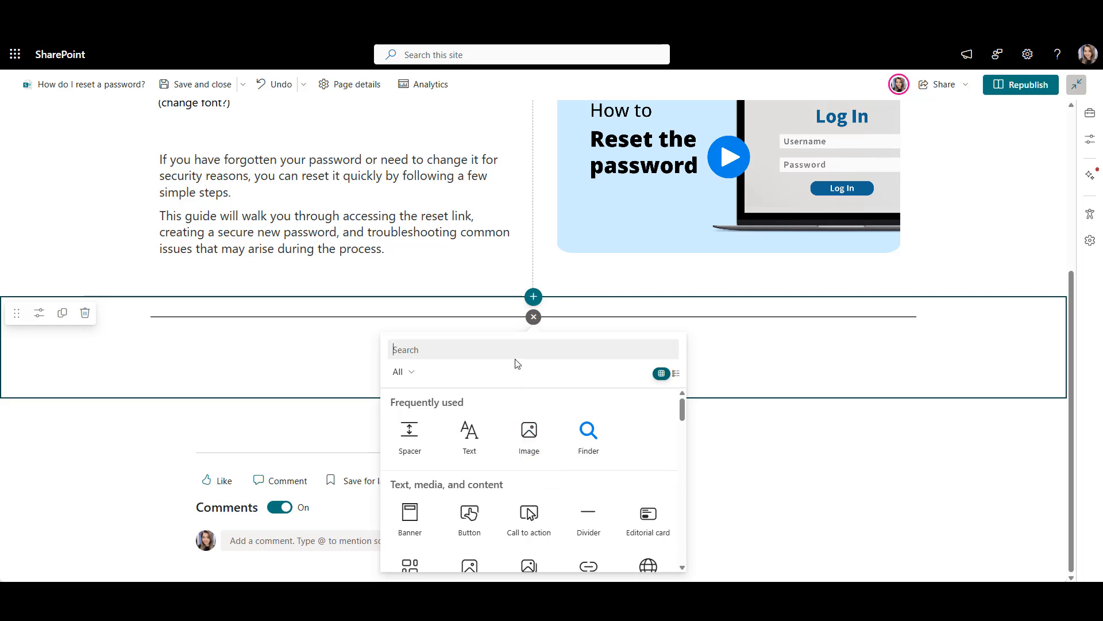
# - Add a Process Steps and Timeline web part below the overview section and save its five password reset steps
pyautogui.write('steps')
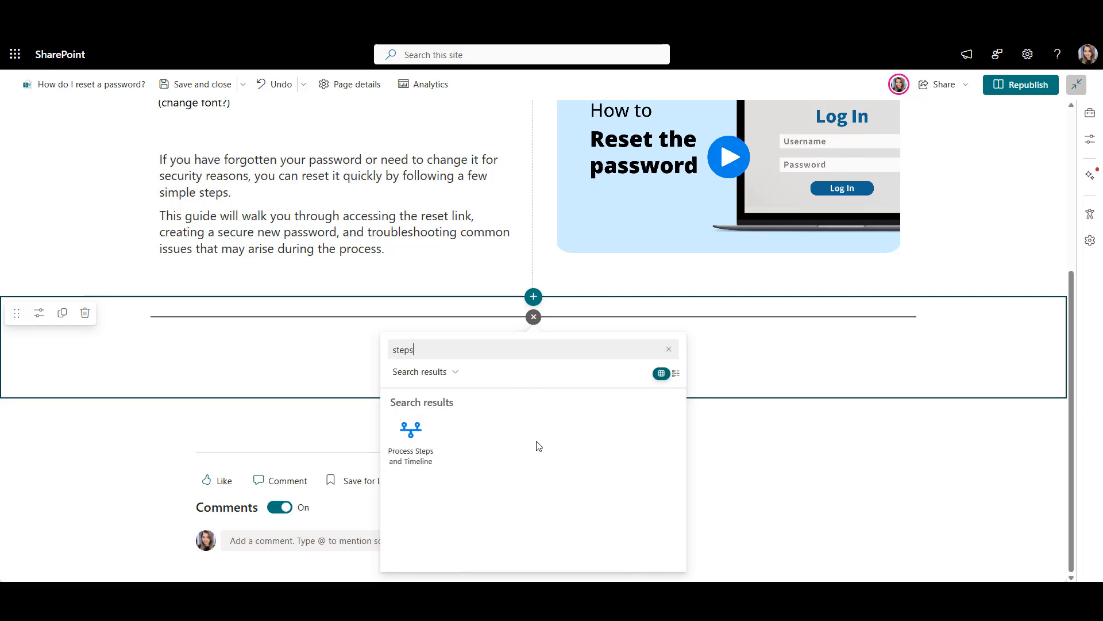
pyautogui.click(411, 460)
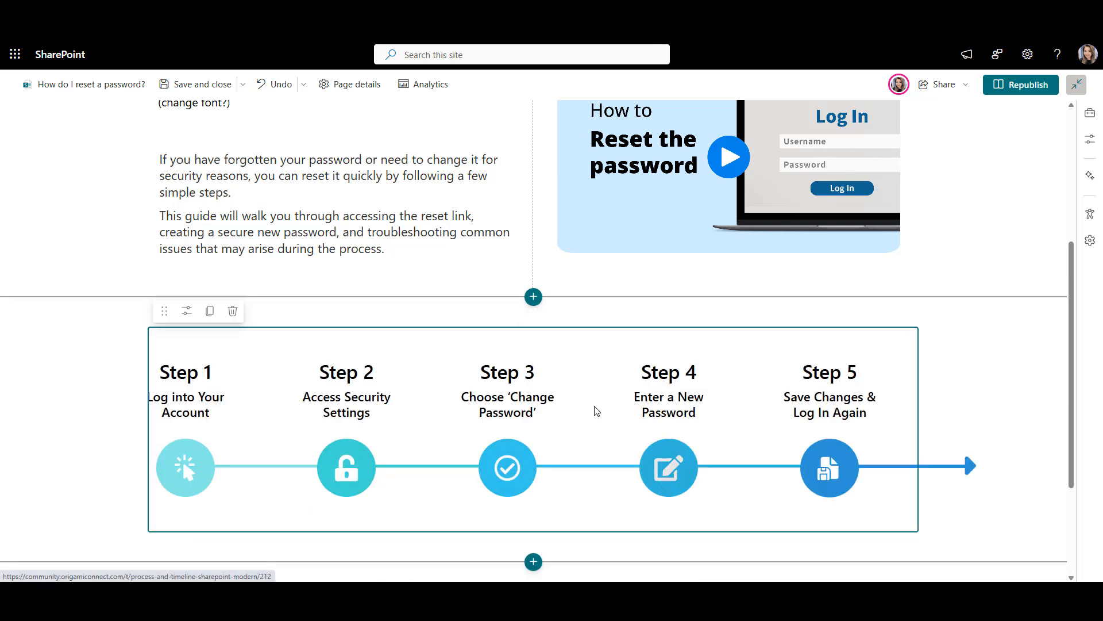
pyautogui.click(186, 311)
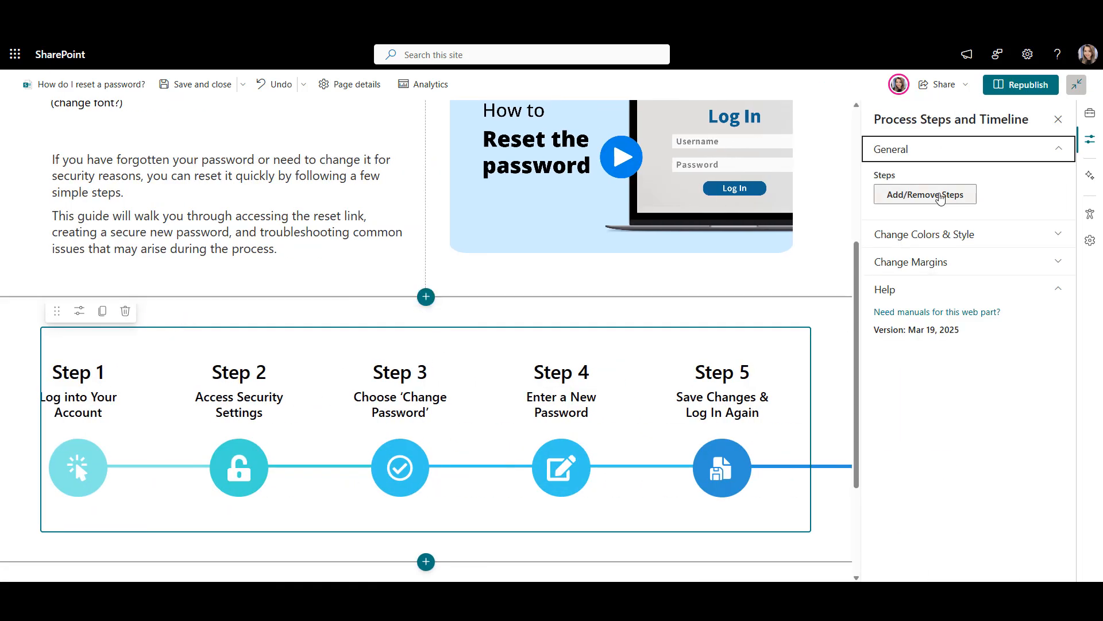
pyautogui.click(940, 196)
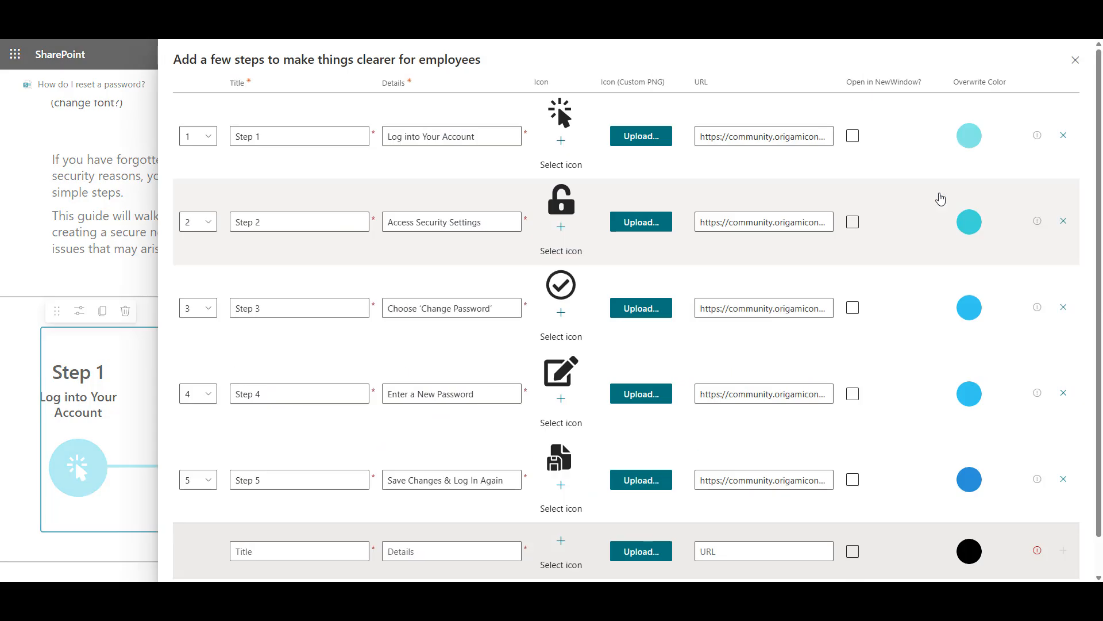
pyautogui.scroll(-2, 940, 199)
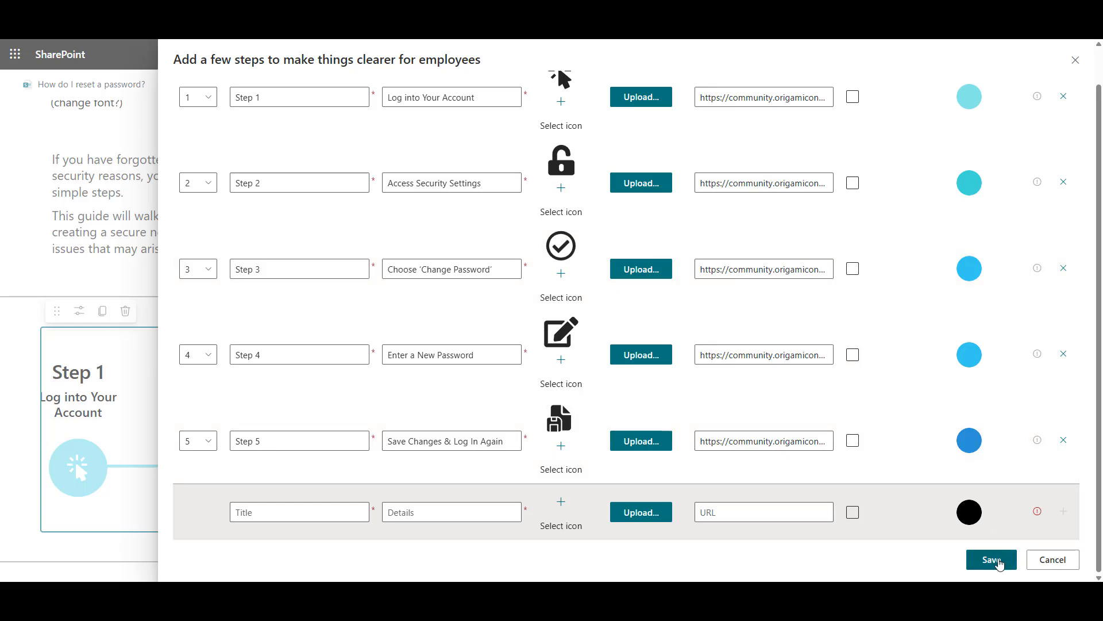
pyautogui.click(992, 560)
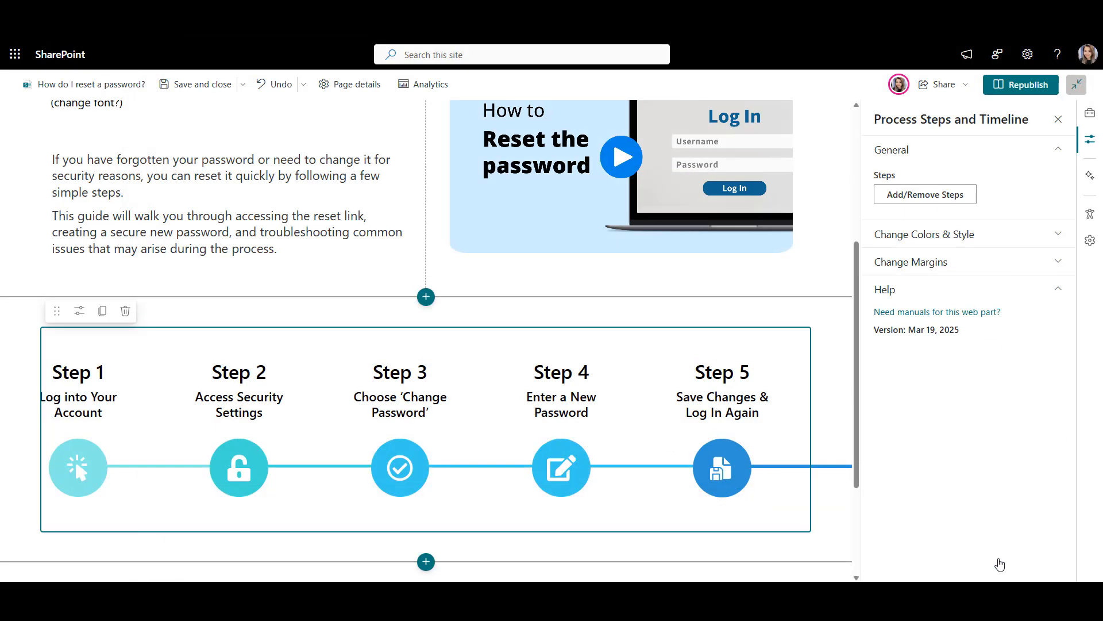
pyautogui.click(1070, 116)
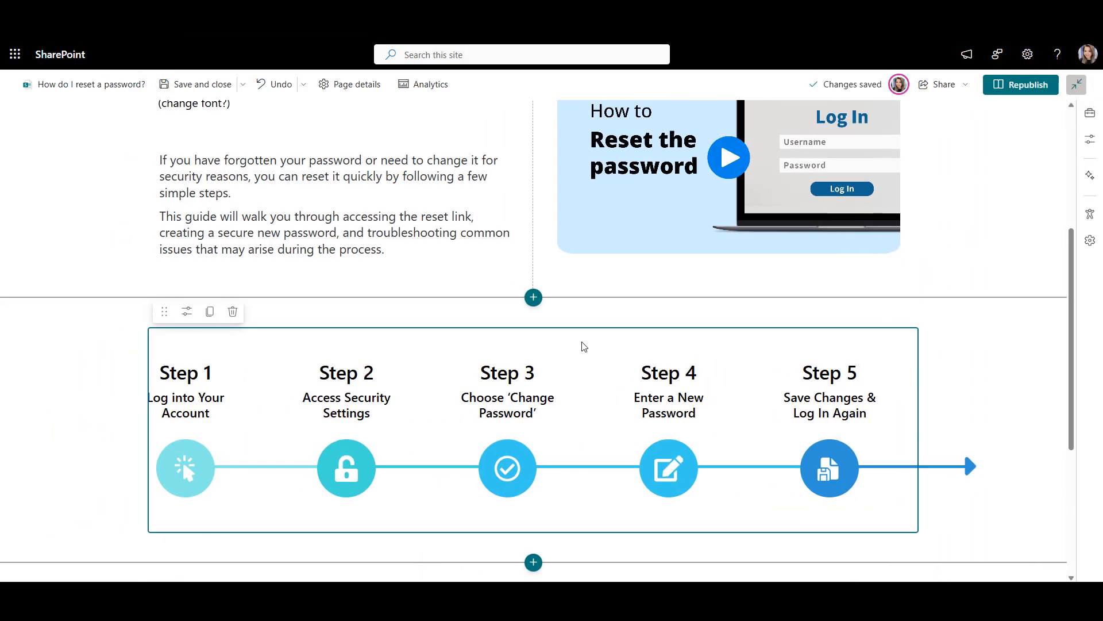
# - Add a Collapser web part to the empty section below the five-step password reset timeline
pyautogui.scroll(-2, 583, 345)
pyautogui.scroll(-2, 582, 345)
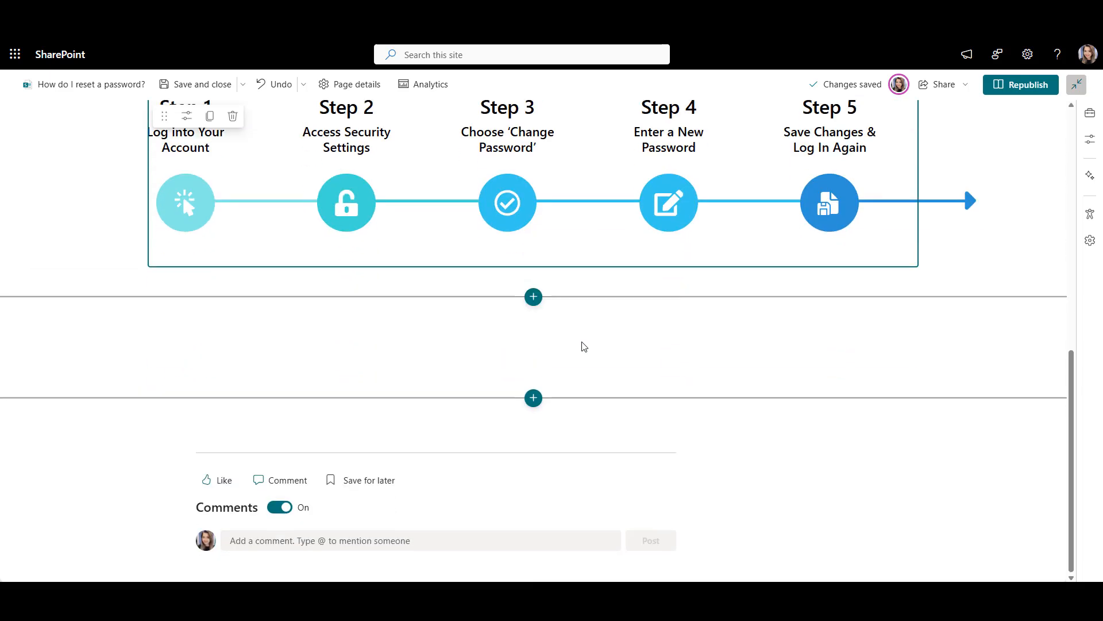
pyautogui.click(534, 317)
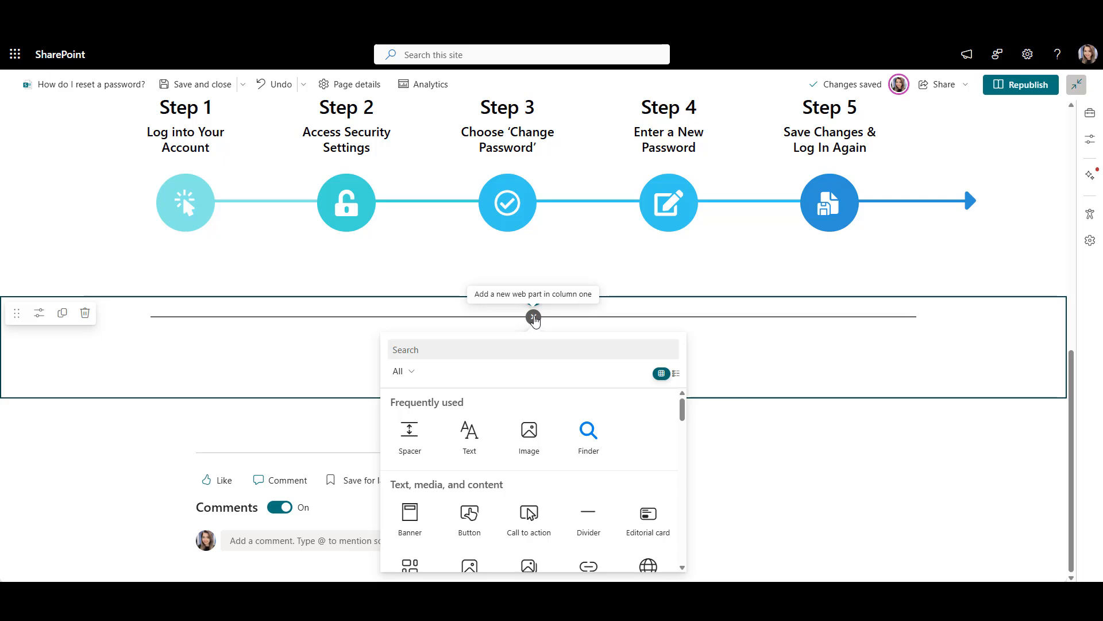
pyautogui.write('Collap')
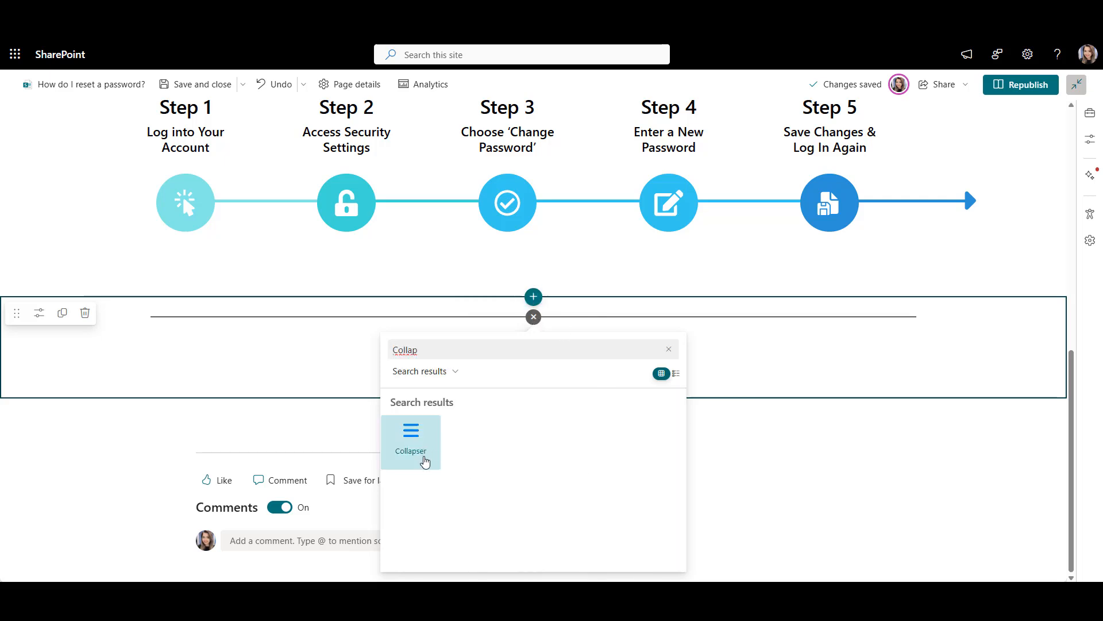
pyautogui.click(425, 457)
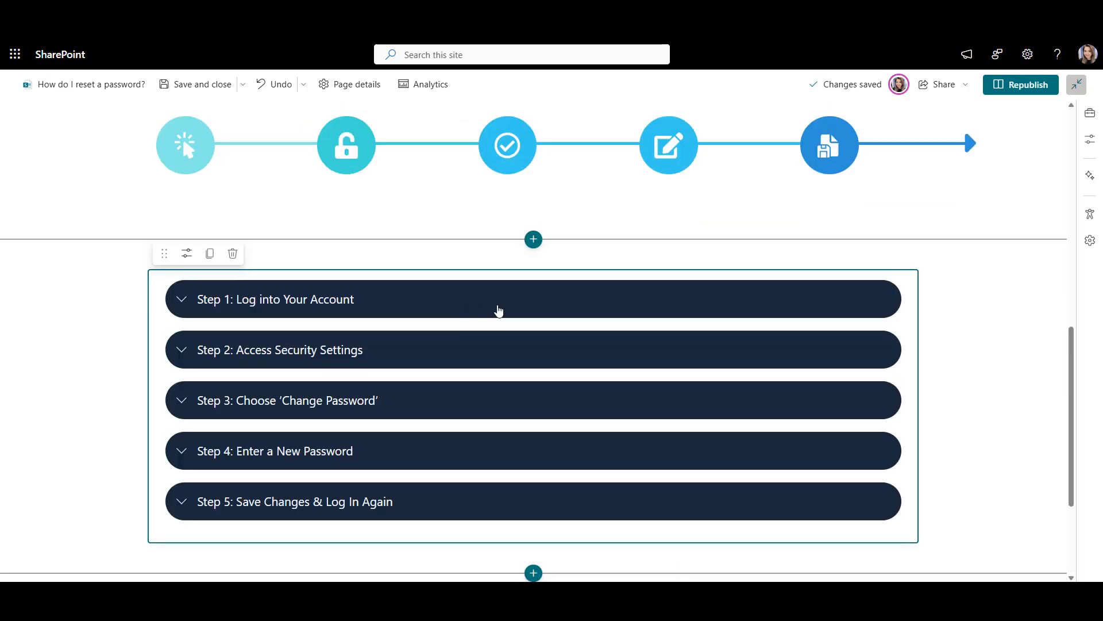
# - Examine the collapsible instructions for Step 2 and Step 1, and collapse them again
pyautogui.click(512, 365)
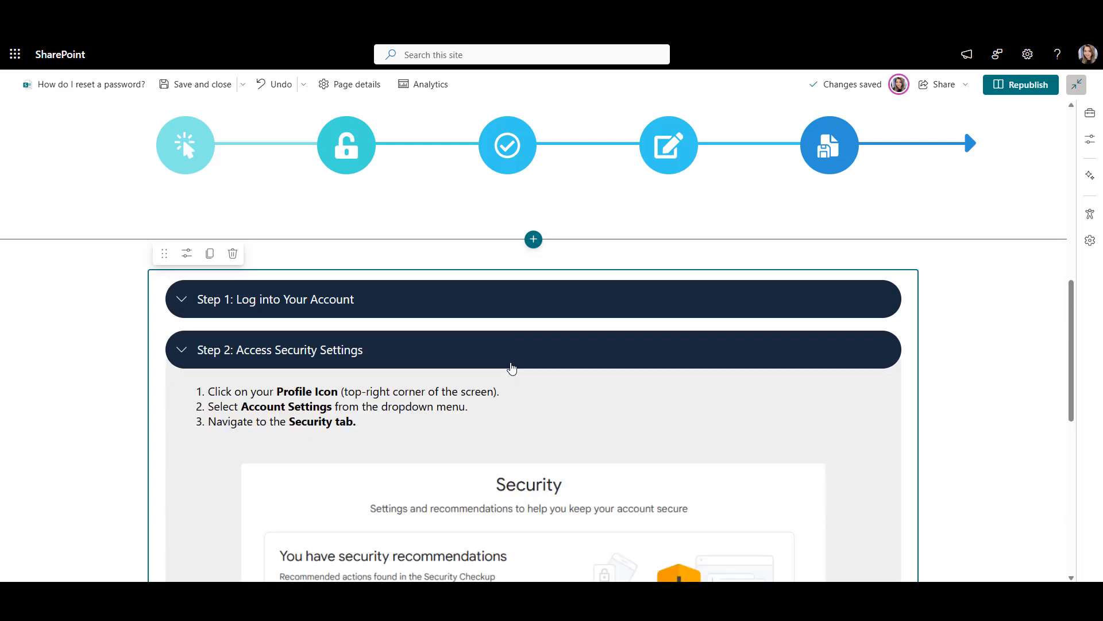
pyautogui.scroll(-3, 512, 368)
pyautogui.scroll(1, 512, 368)
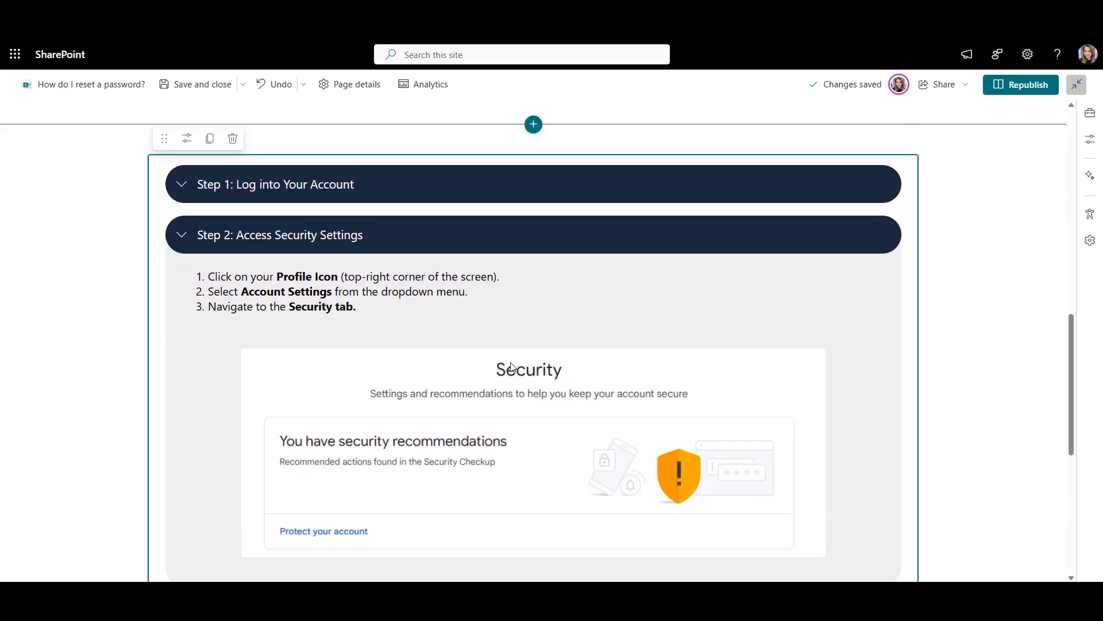
pyautogui.click(522, 204)
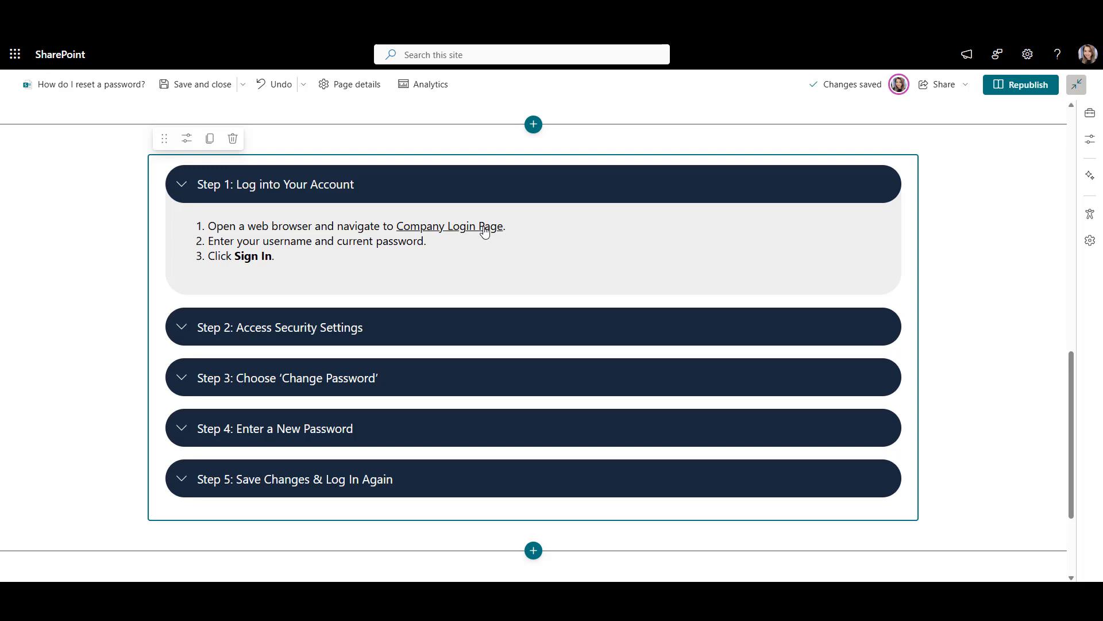
pyautogui.click(568, 194)
# - Give the empty two-column section below the collapsible steps a light grey background
pyautogui.scroll(-3, 497, 467)
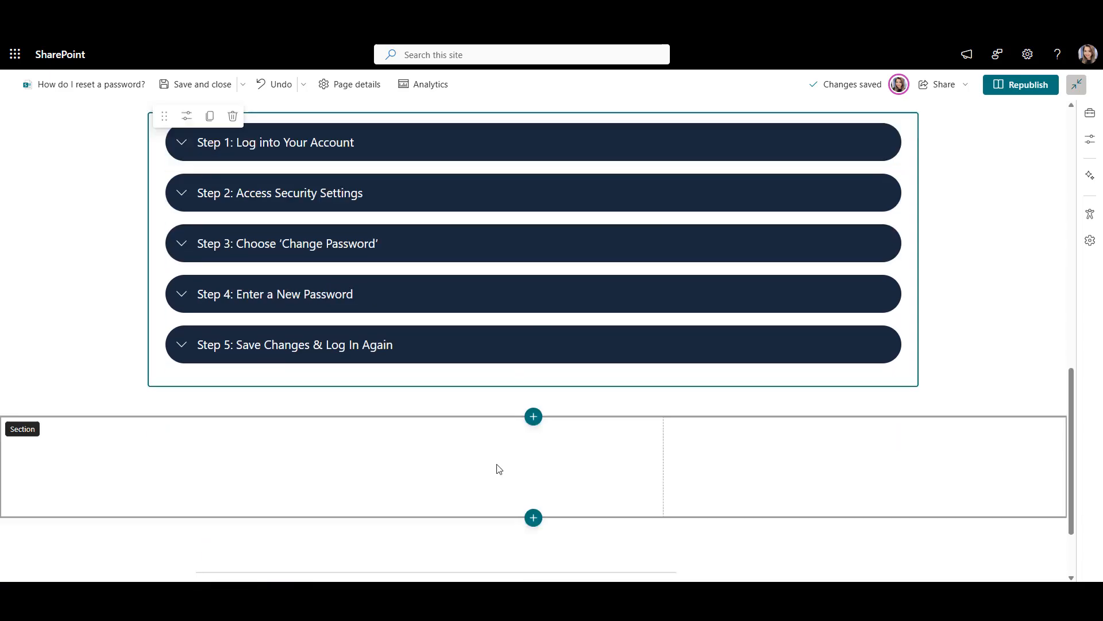
pyautogui.click(506, 362)
pyautogui.click(38, 314)
pyautogui.click(941, 458)
pyautogui.click(1059, 119)
# - Add a Heading web part reading "Common errors" to the first column of the grey section
pyautogui.click(456, 317)
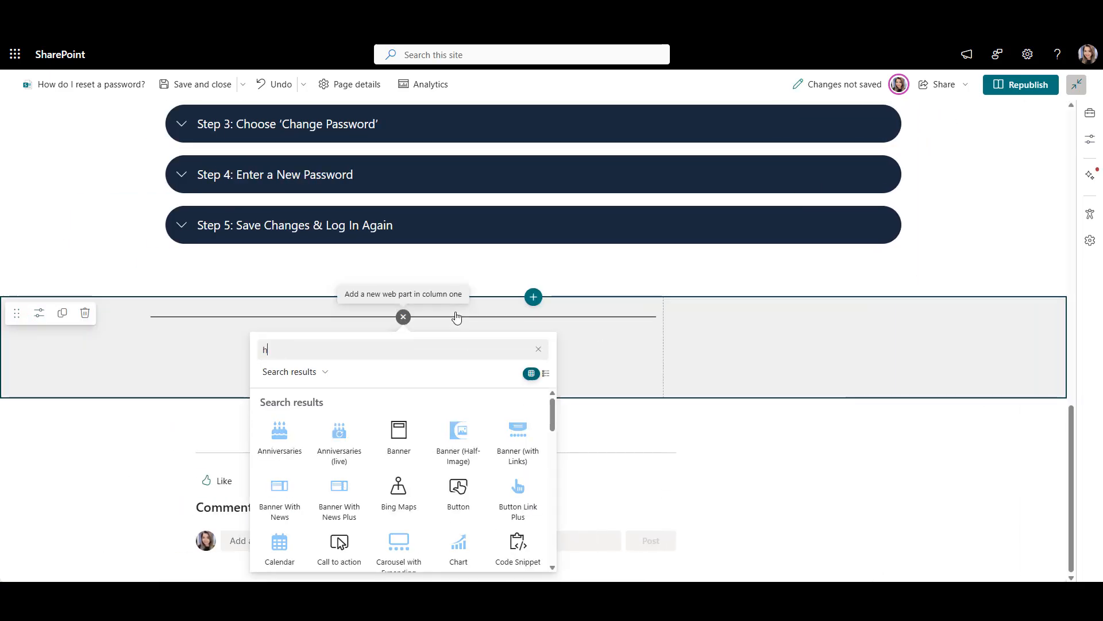
pyautogui.write('head')
pyautogui.click(352, 438)
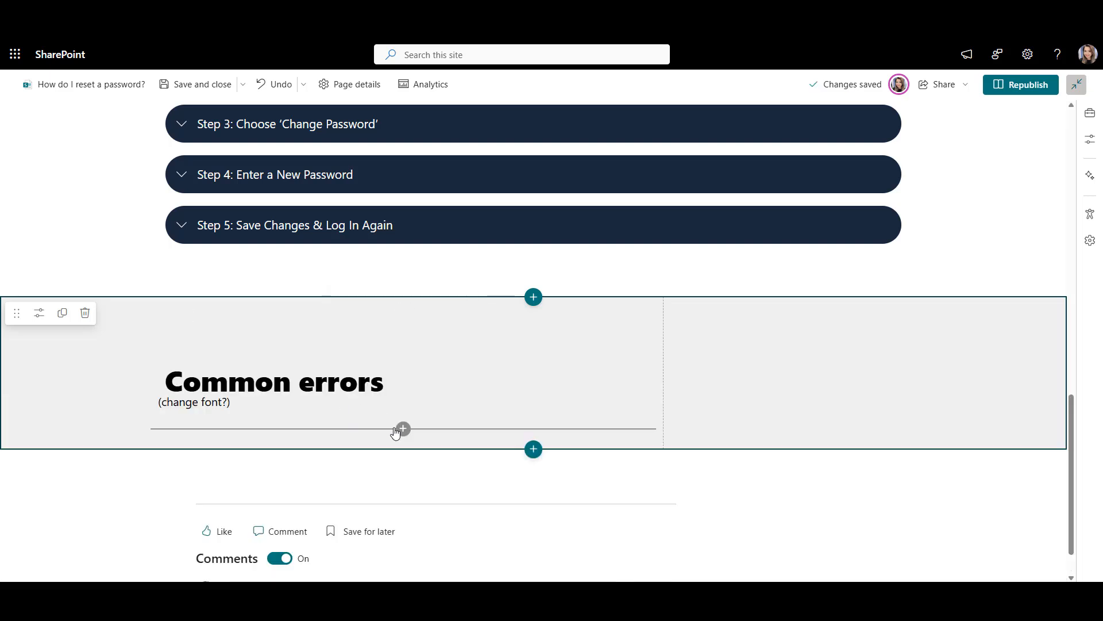
# - Add a FAQ (modern) web part with the three password reset questions below the "Common errors" heading
pyautogui.click(403, 428)
pyautogui.write('faq')
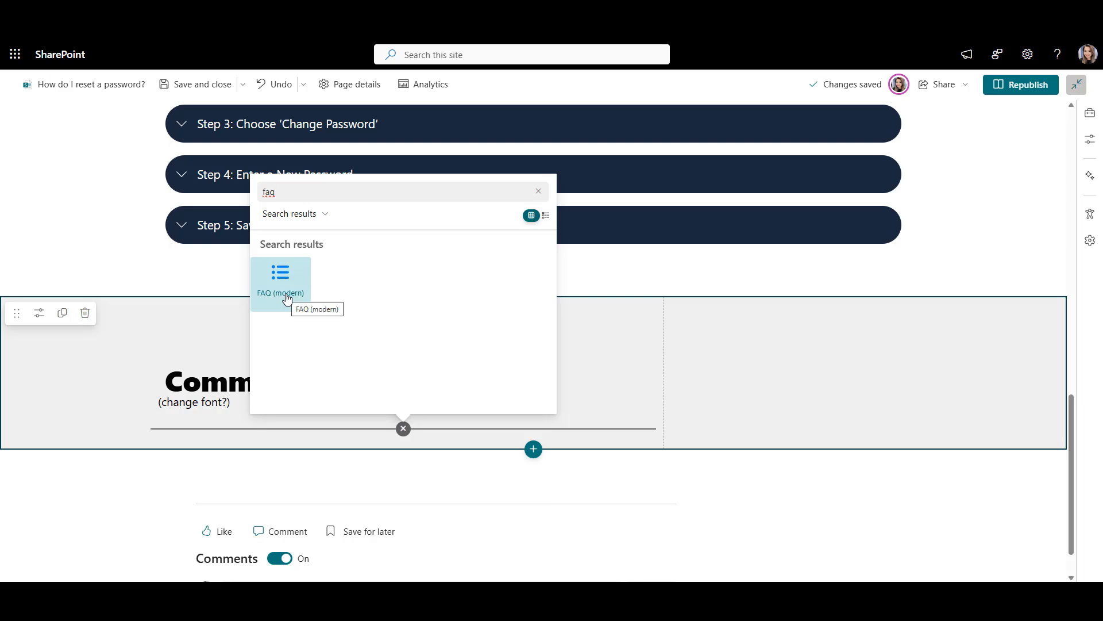
pyautogui.click(287, 299)
pyautogui.click(39, 286)
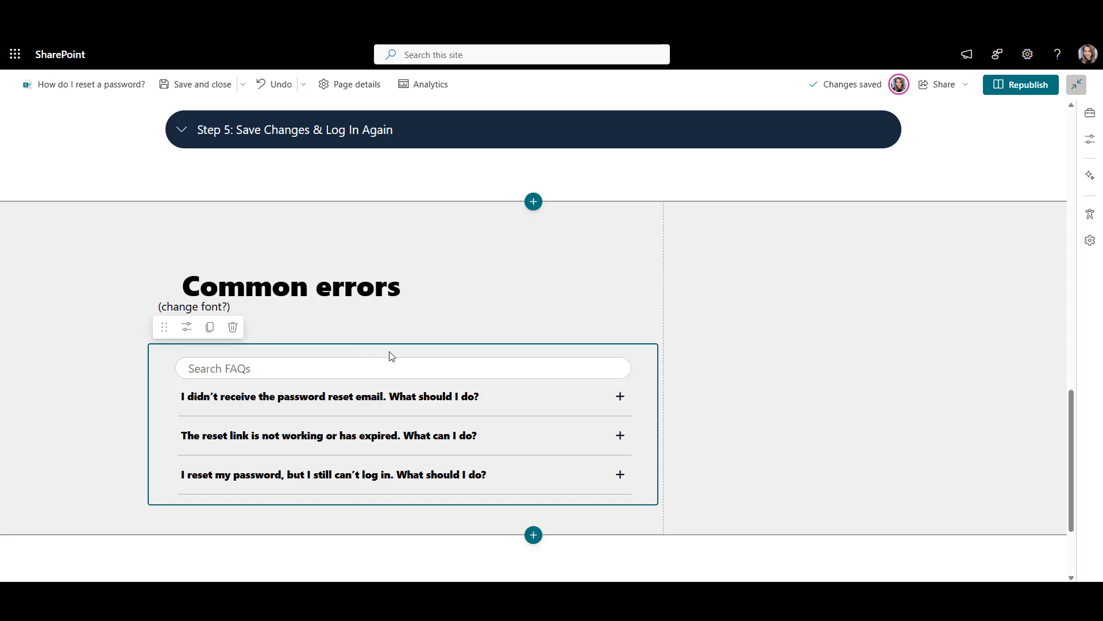
# - Turn off Show search for the FAQ (modern) web part
pyautogui.click(187, 327)
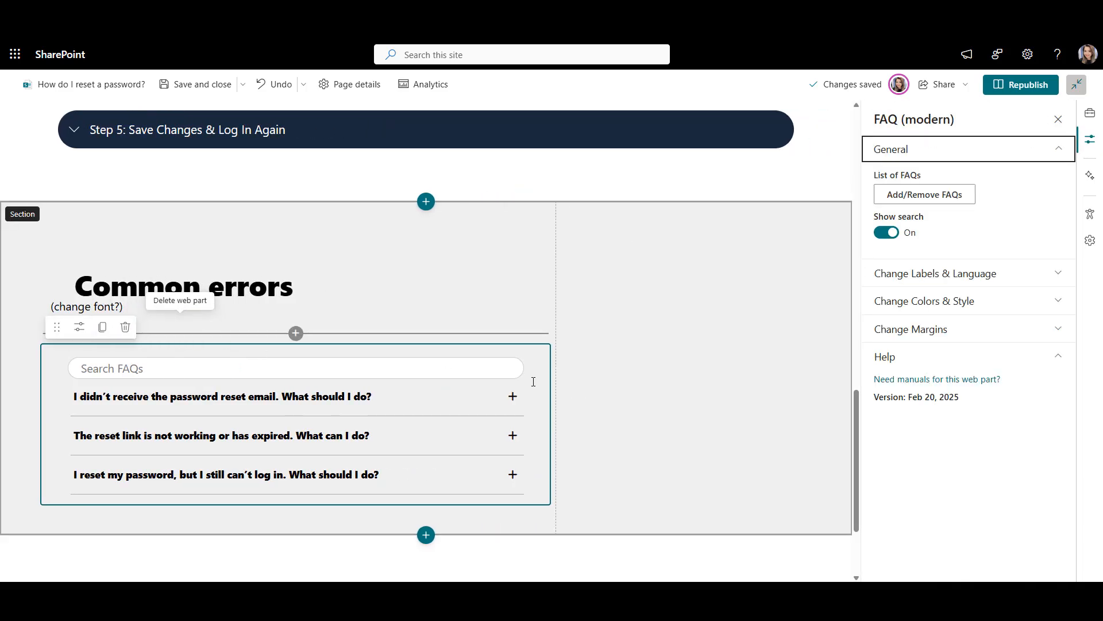
pyautogui.click(885, 232)
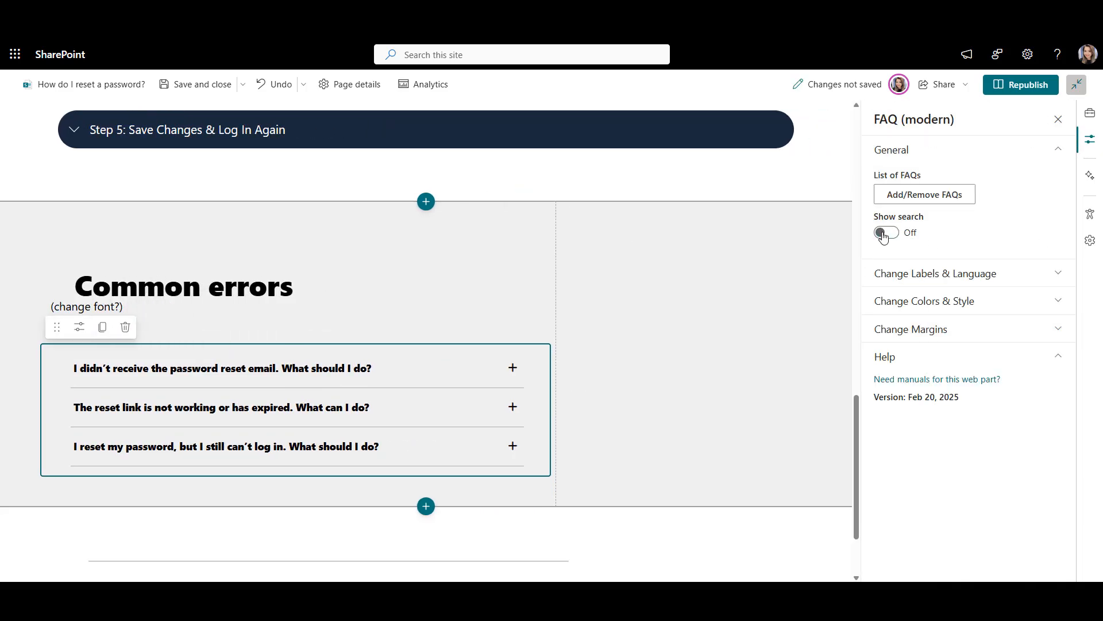
pyautogui.click(1059, 119)
# - Add a Contact Cards web part with two support contacts below the "Still need help?" heading in the second column
pyautogui.click(1037, 332)
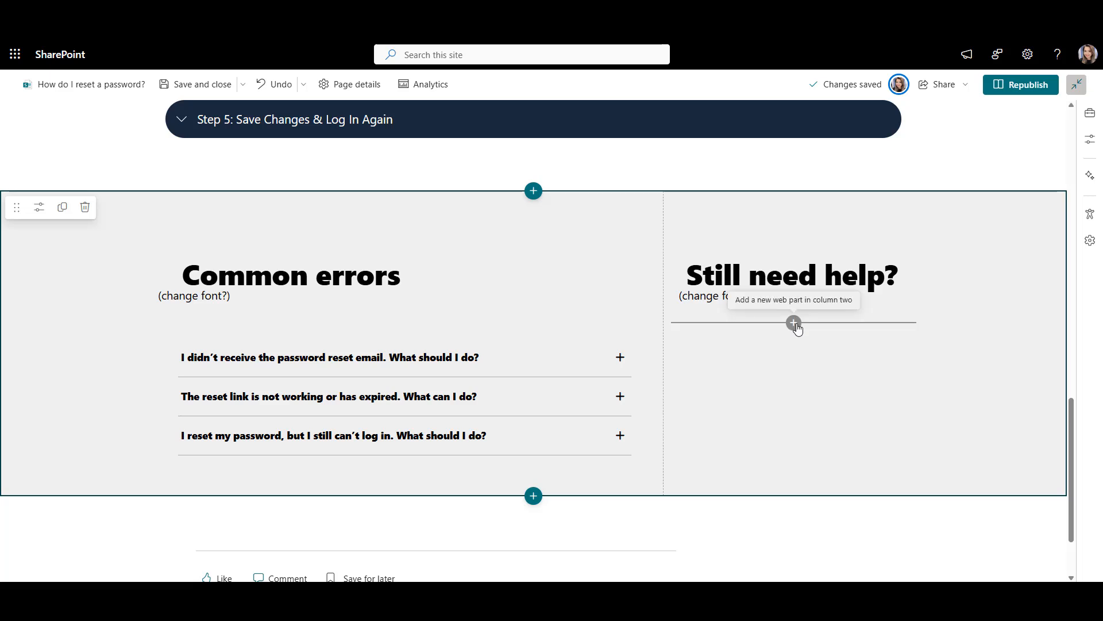
pyautogui.click(794, 322)
pyautogui.scroll(-10, 894, 165)
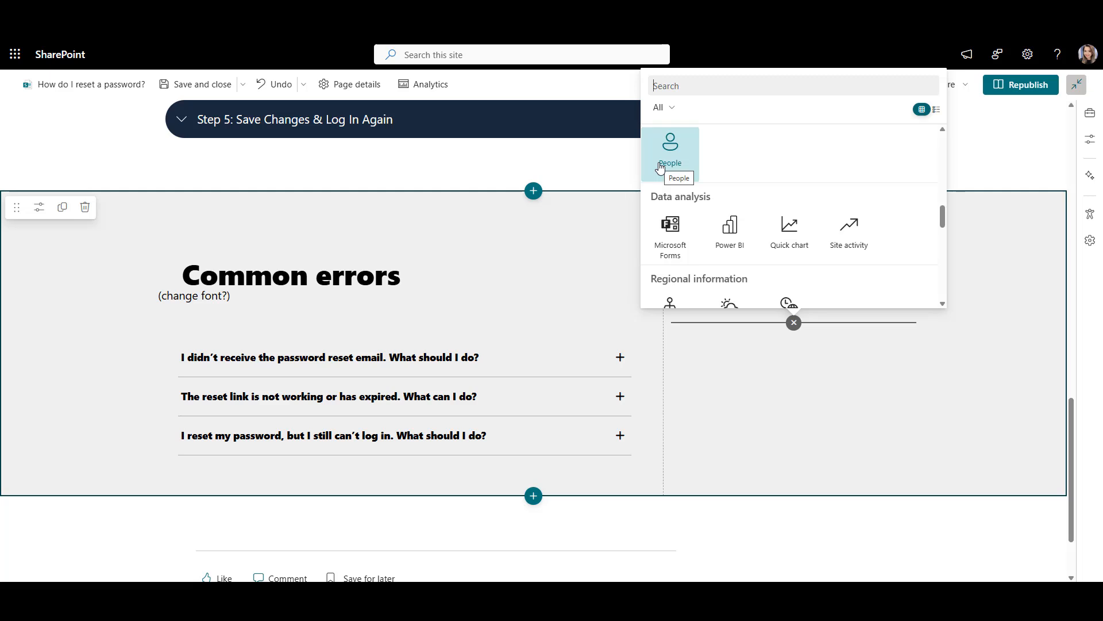
pyautogui.click(678, 86)
pyautogui.write('cont')
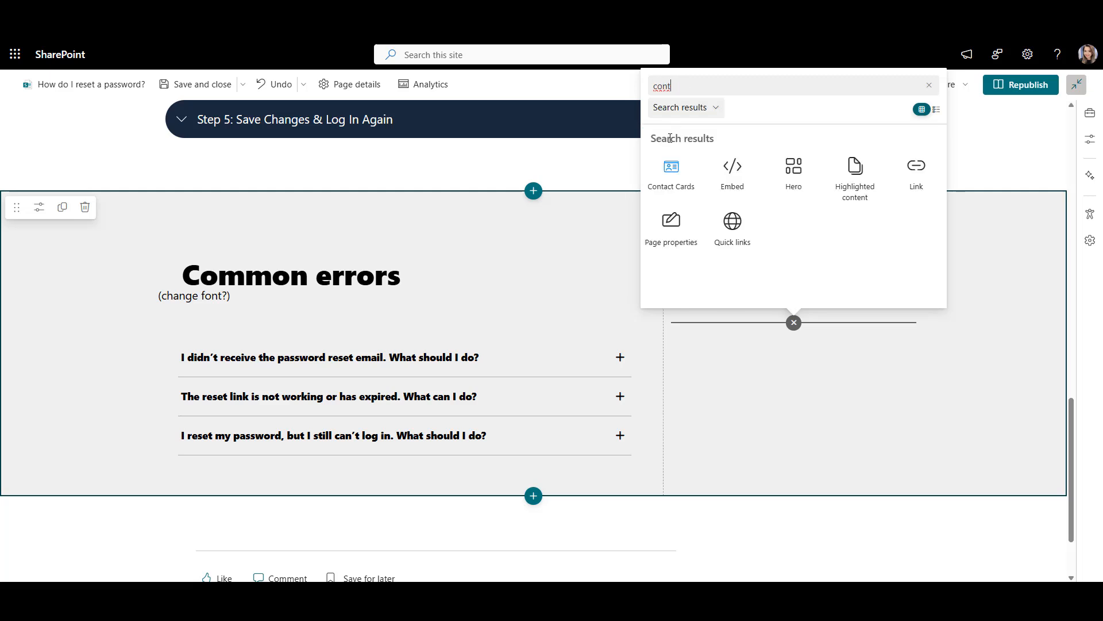
pyautogui.click(672, 188)
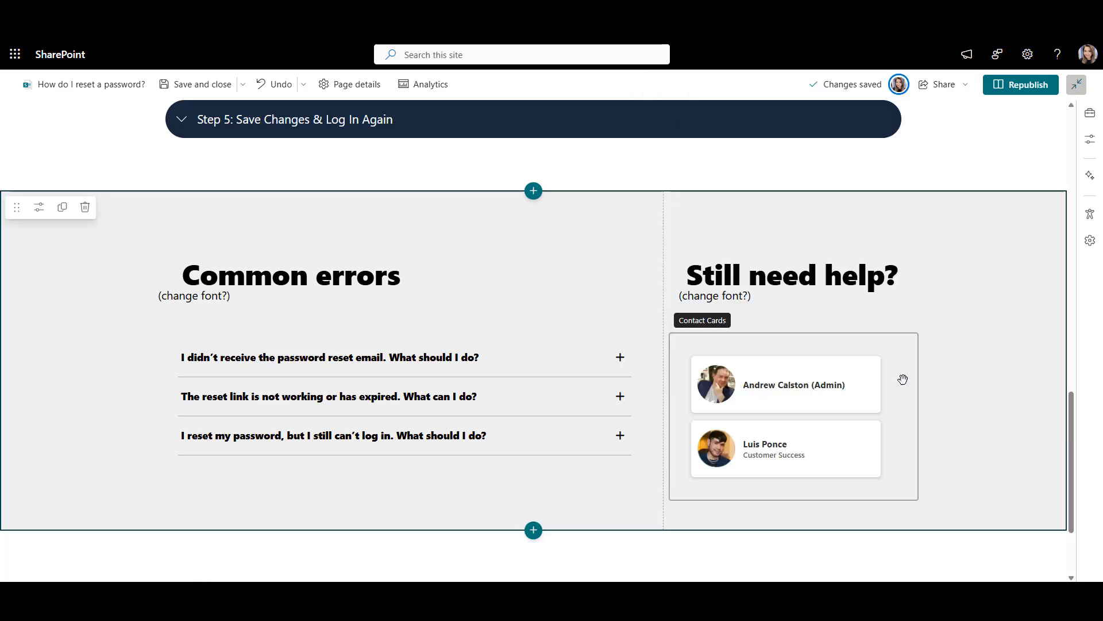
pyautogui.click(777, 344)
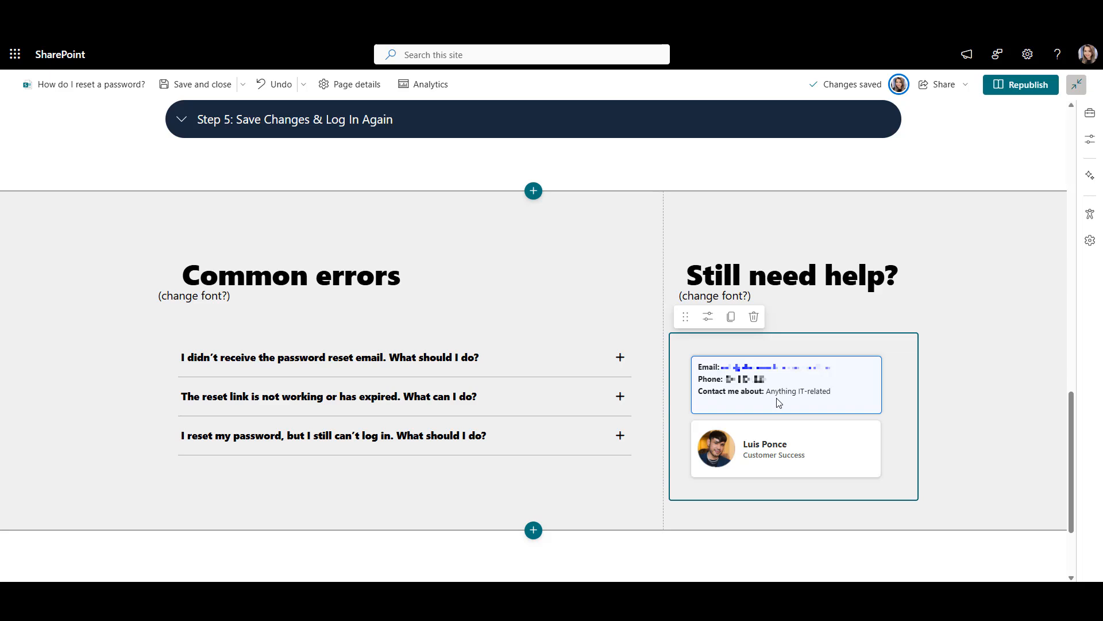
pyautogui.click(996, 347)
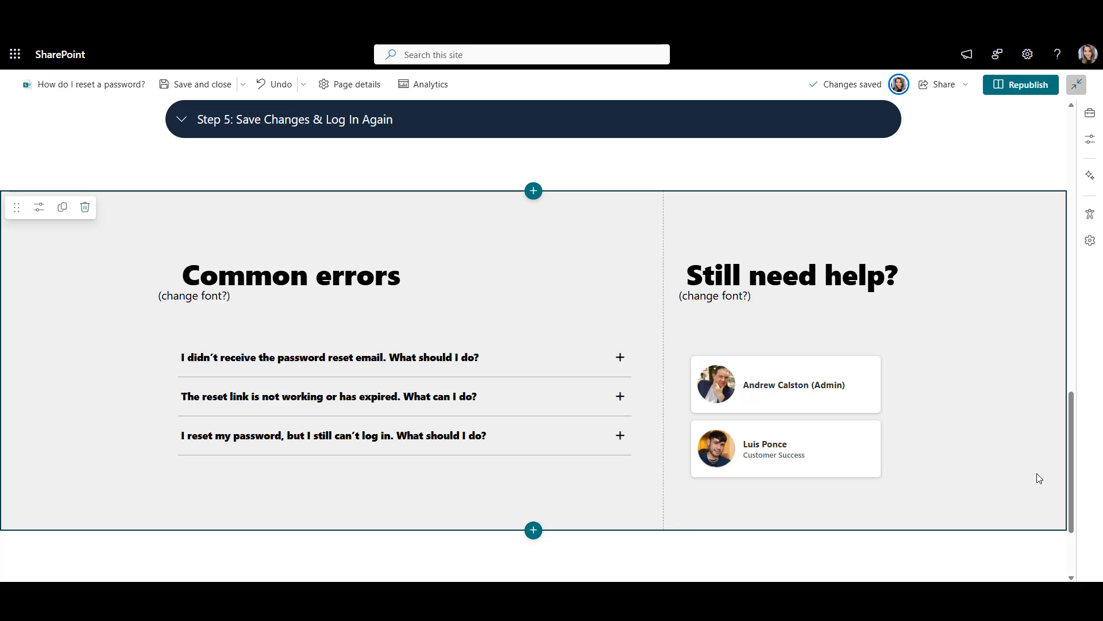
# - Add a dark blue one-column section headed "Related Articles" below the grey FAQ and contacts section
pyautogui.scroll(-2, 1039, 478)
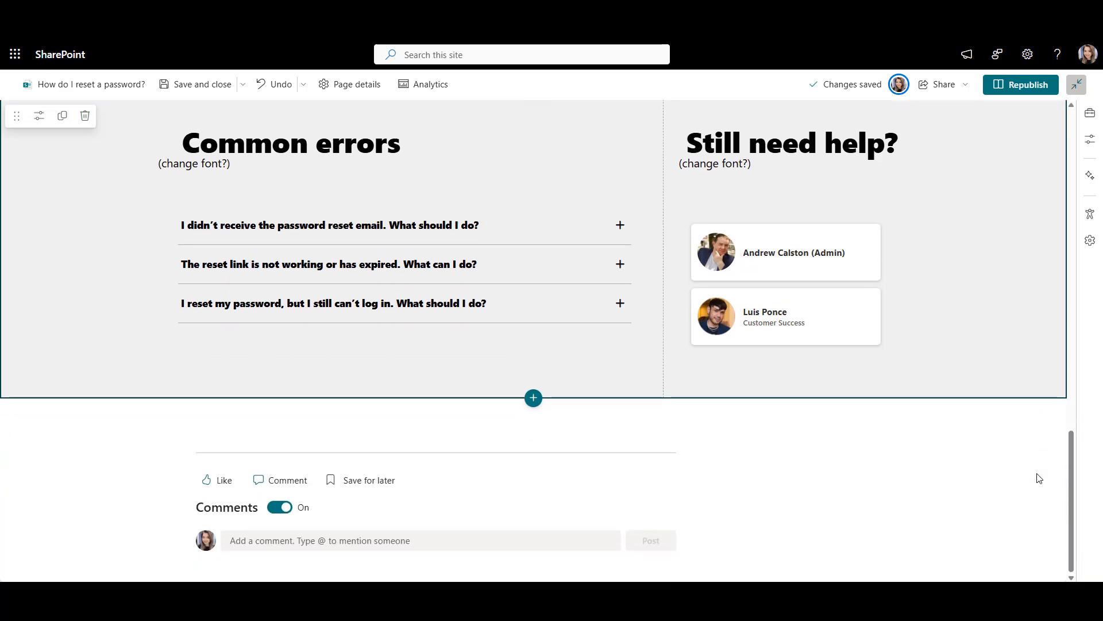
pyautogui.click(534, 399)
pyautogui.click(521, 240)
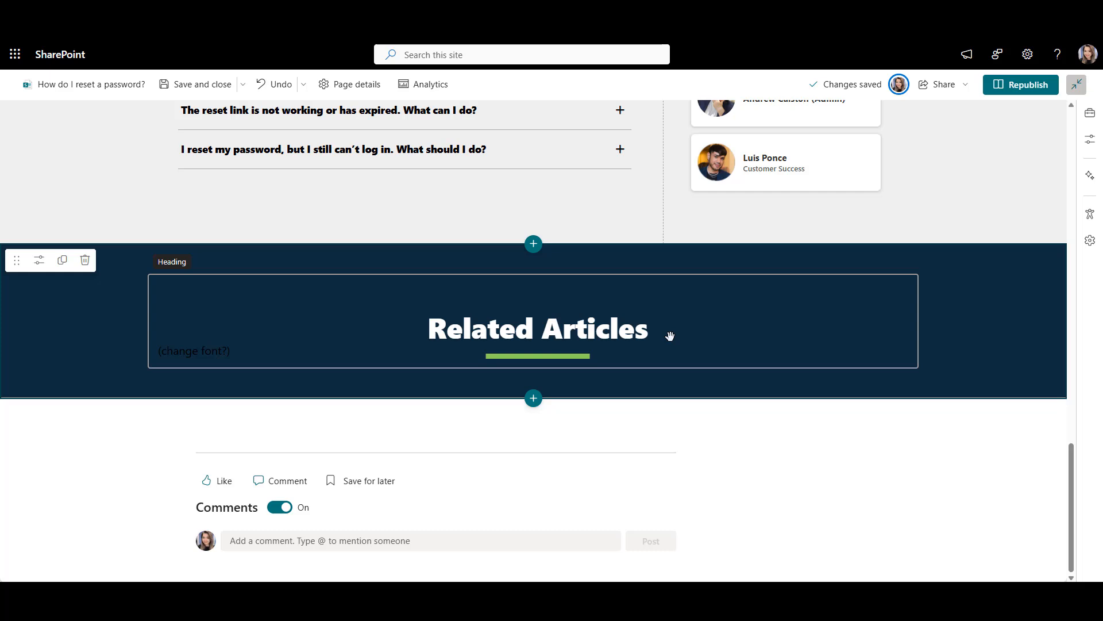
# - Try a Highlighted content web part below the "Related Articles" heading
pyautogui.click(534, 377)
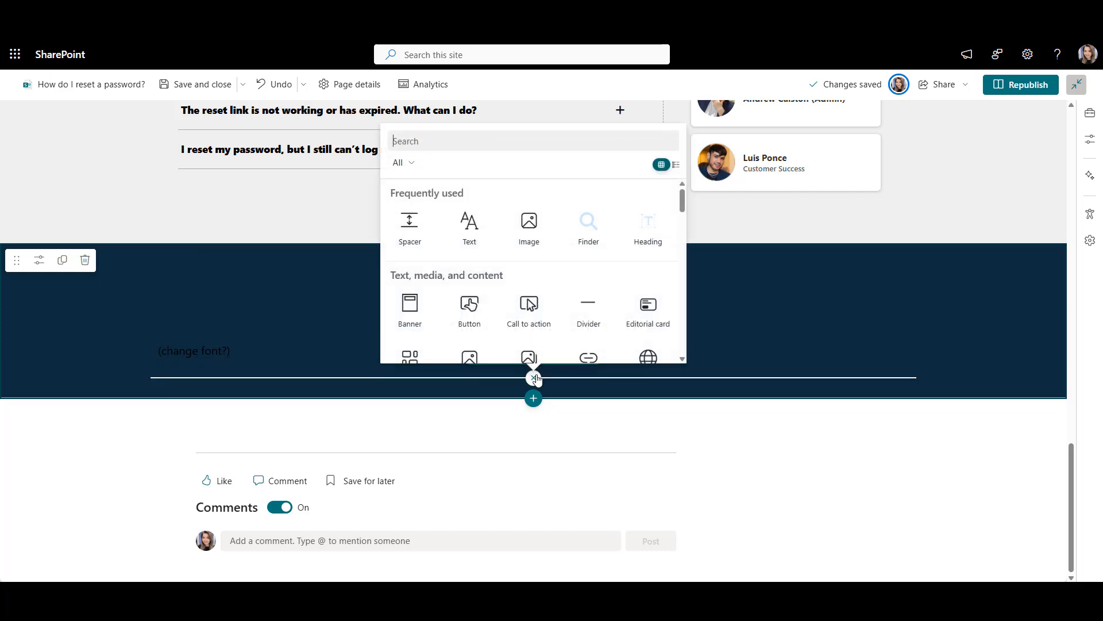
pyautogui.write('high')
pyautogui.click(469, 245)
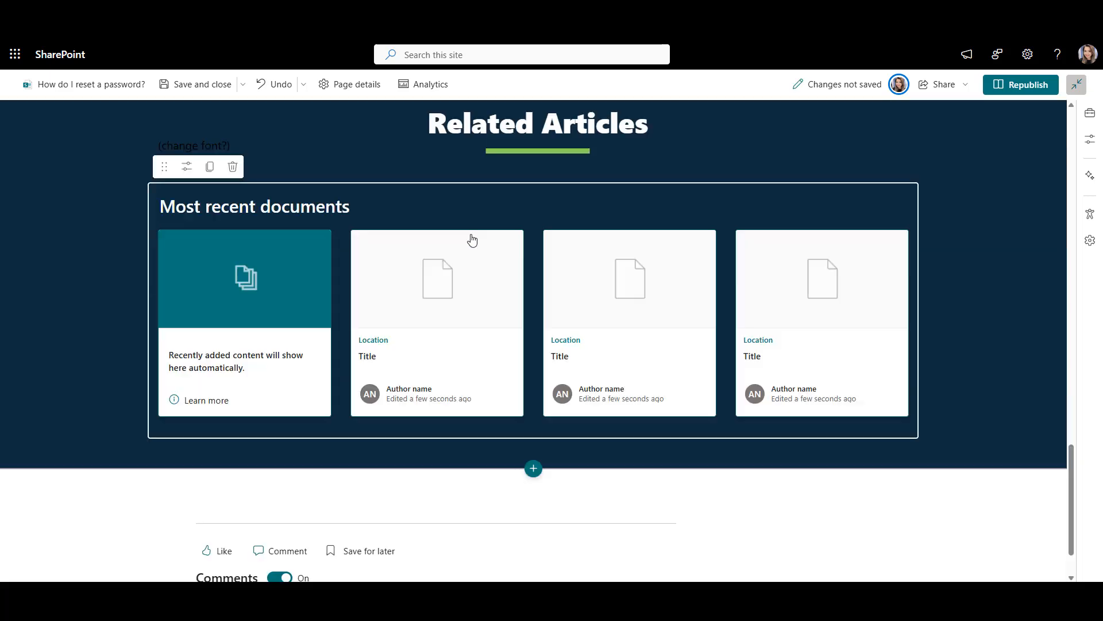
# - Set the Highlighted content web part to show Pages, filtered by the word "password"
pyautogui.scroll(-5, 977, 345)
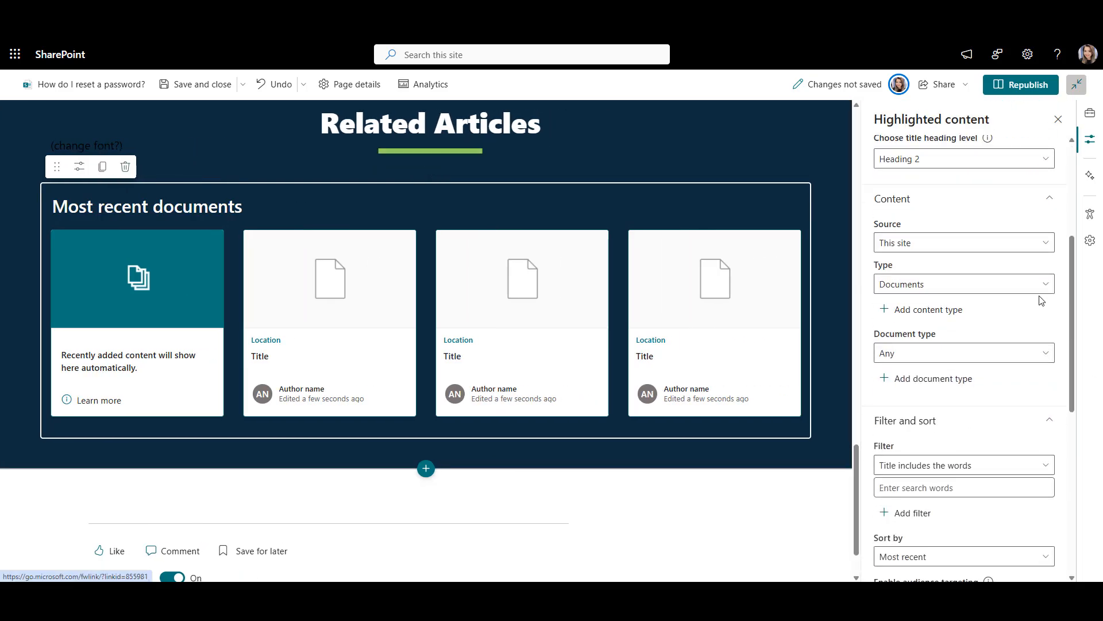
pyautogui.click(1012, 283)
pyautogui.click(1022, 328)
pyautogui.scroll(-2, 1022, 328)
pyautogui.click(1022, 281)
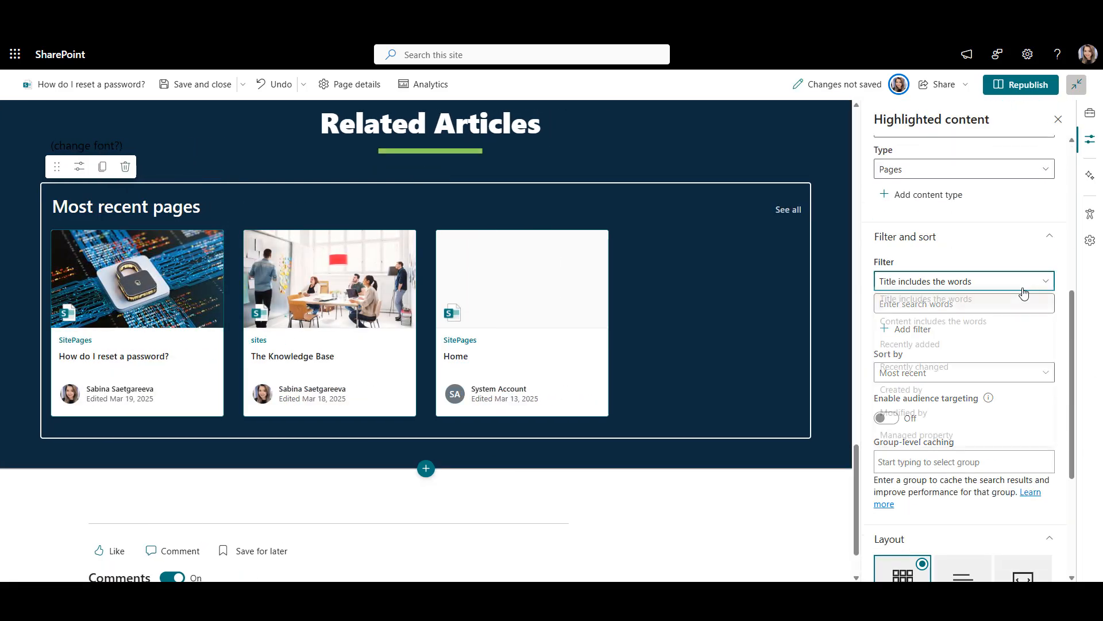
pyautogui.click(1018, 313)
pyautogui.click(1017, 301)
pyautogui.write('password')
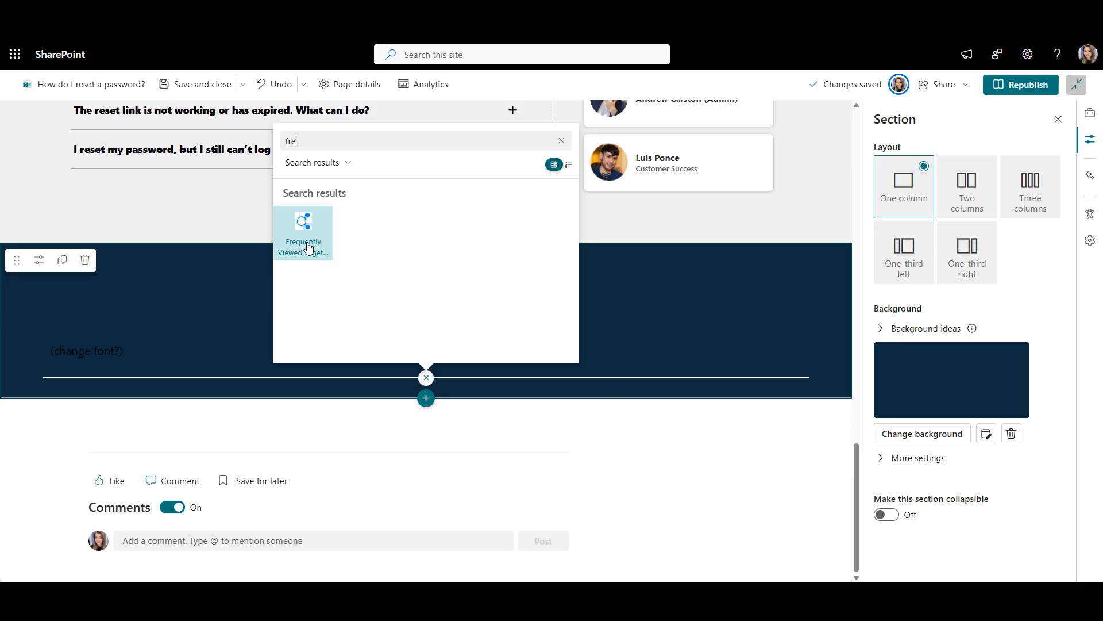
# - Add a Frequently Viewed Together web part under "Related Articles" and exclude pages matching "home" and "reset"
pyautogui.click(309, 248)
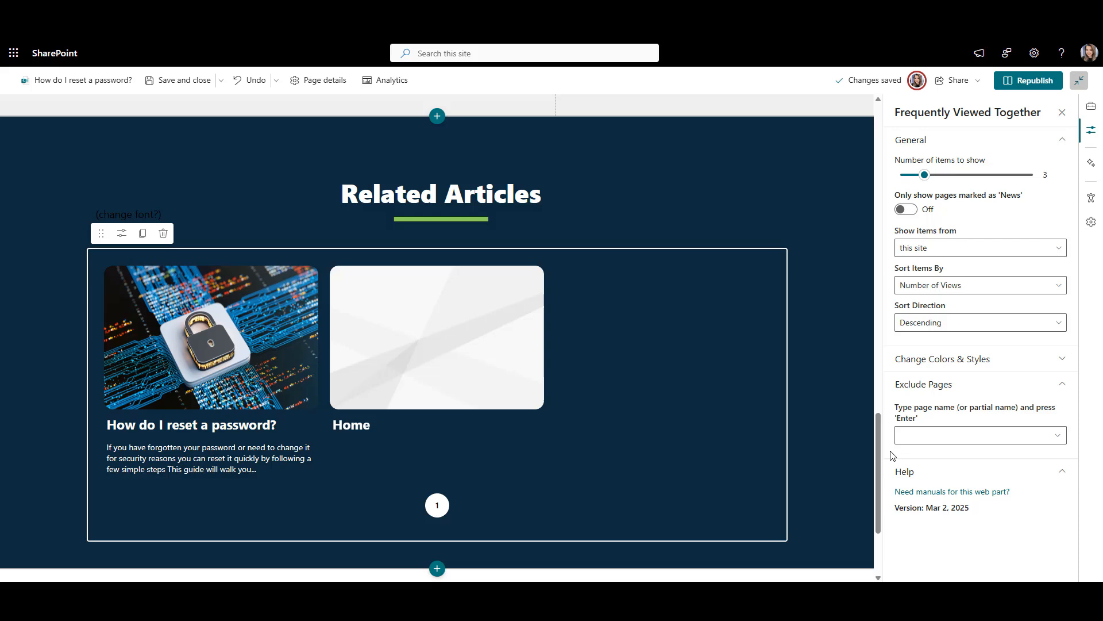
pyautogui.click(944, 435)
pyautogui.write('home')
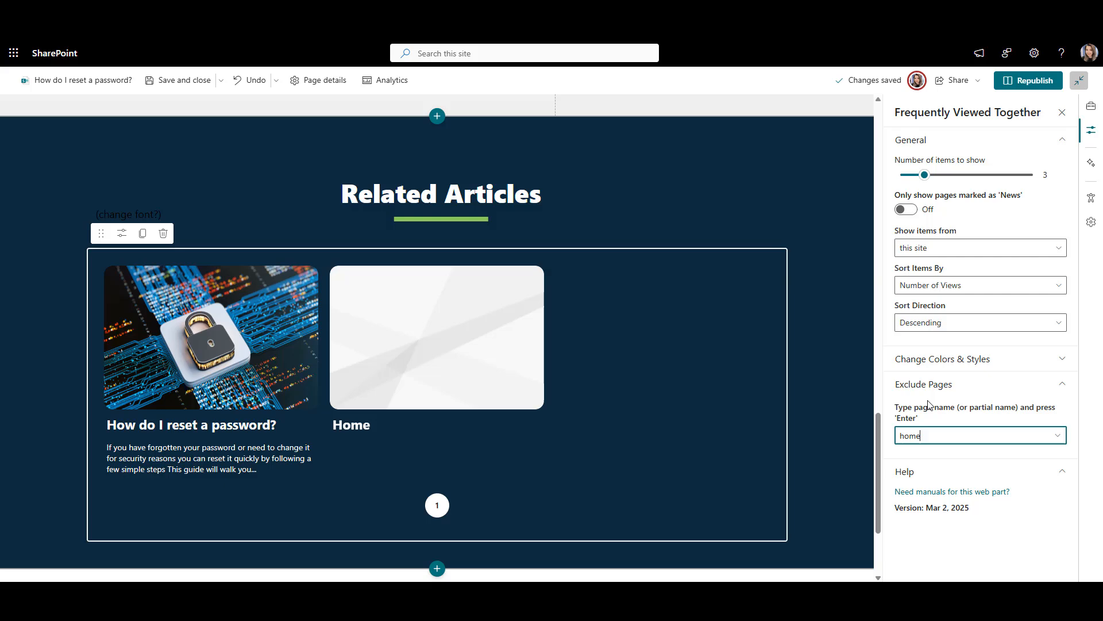
pyautogui.press('Return')
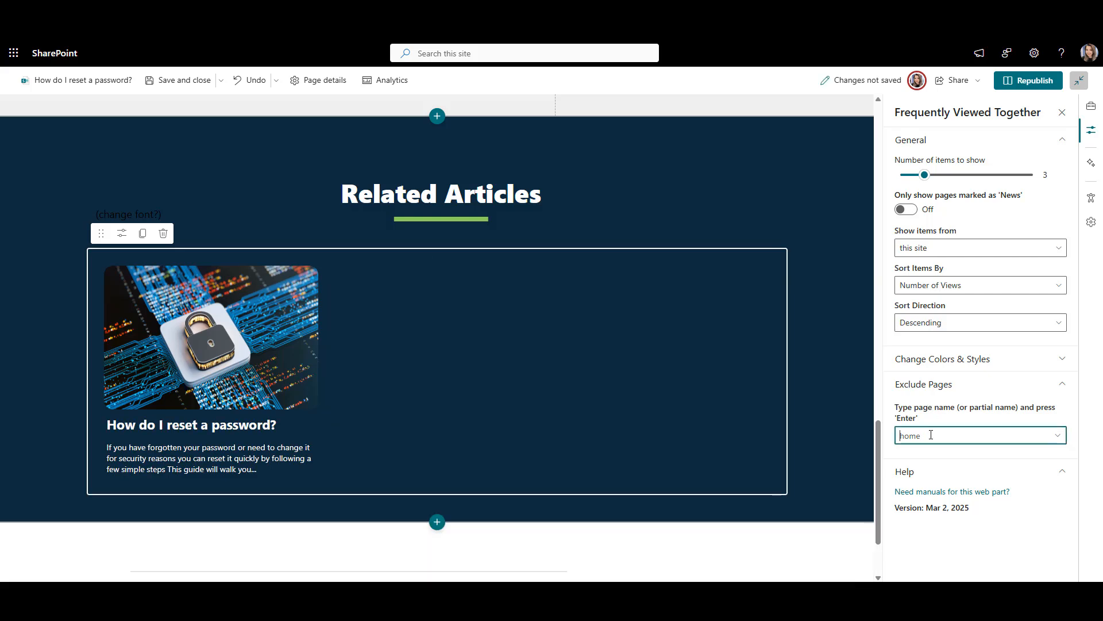
pyautogui.write('reset')
pyautogui.press('Return')
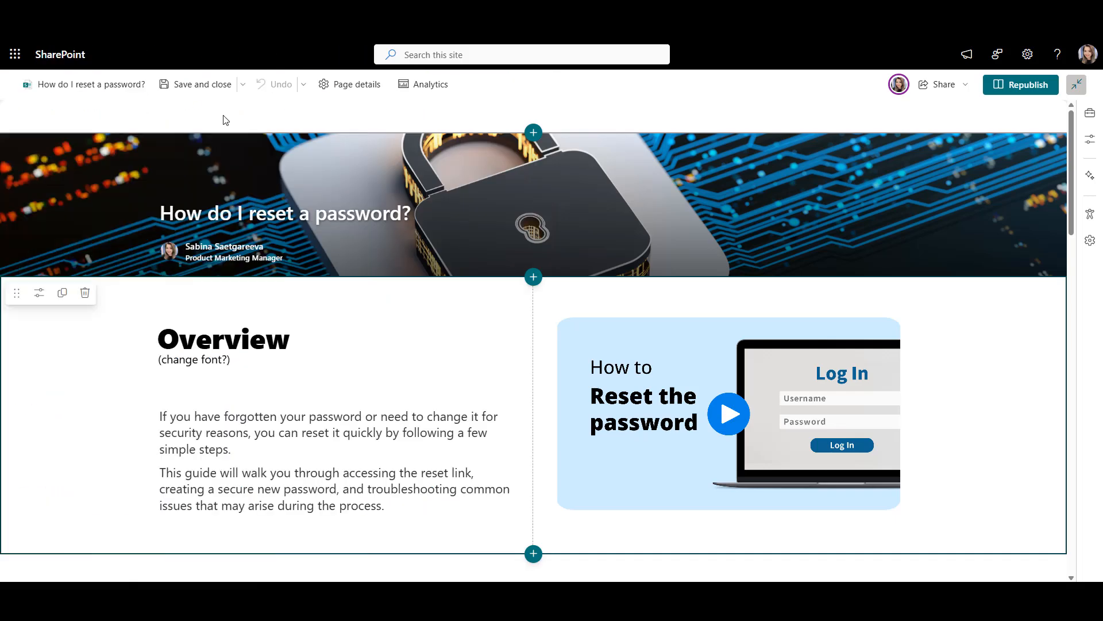
# - Open the save options of the password reset article page, including Save as template
pyautogui.click(243, 85)
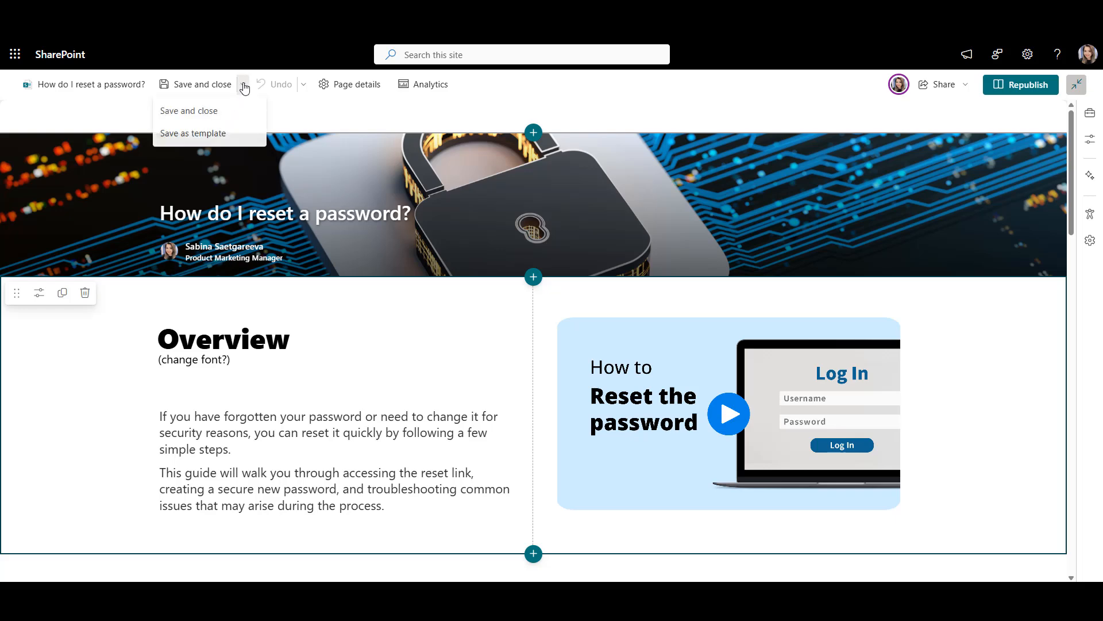
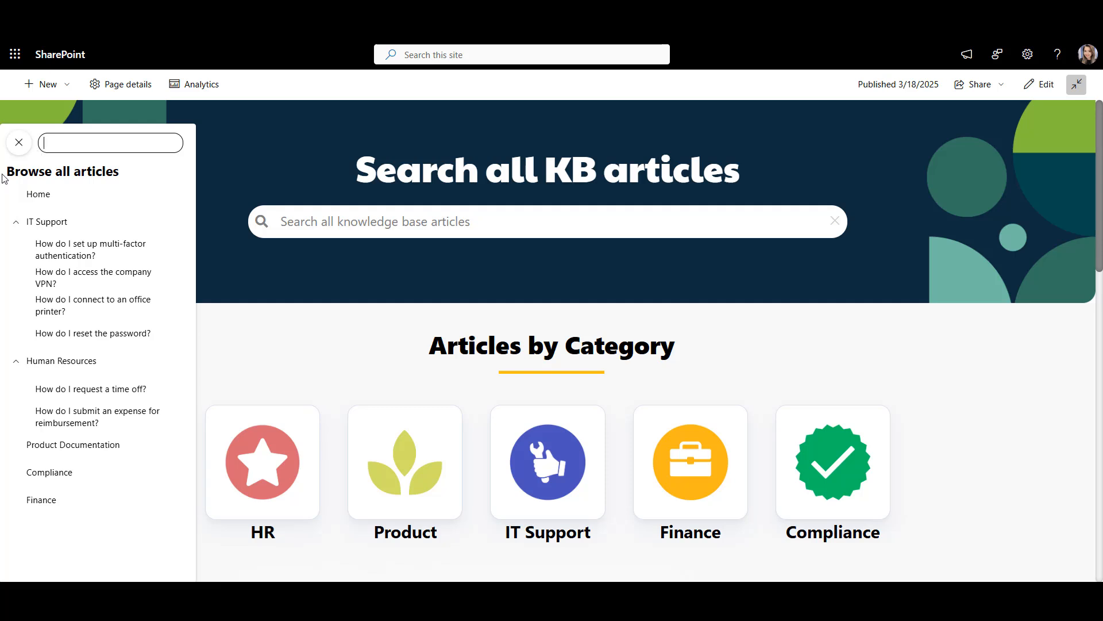
# - Collapse the IT Support category in the "Browse all articles" navigation on the knowledge base home page
pyautogui.click(1, 203)
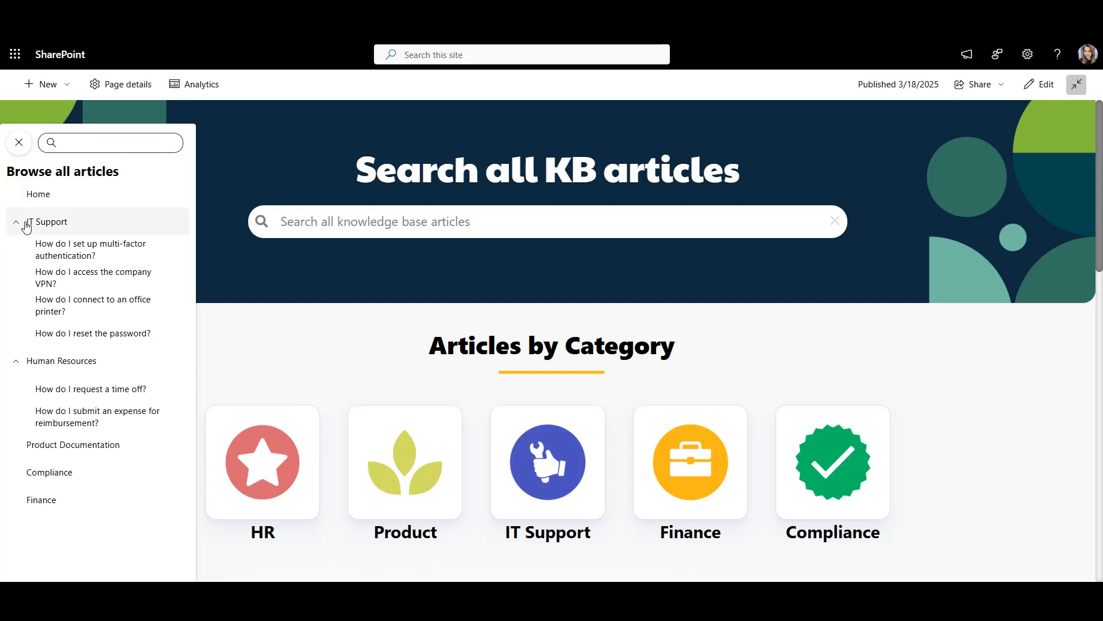
pyautogui.click(104, 226)
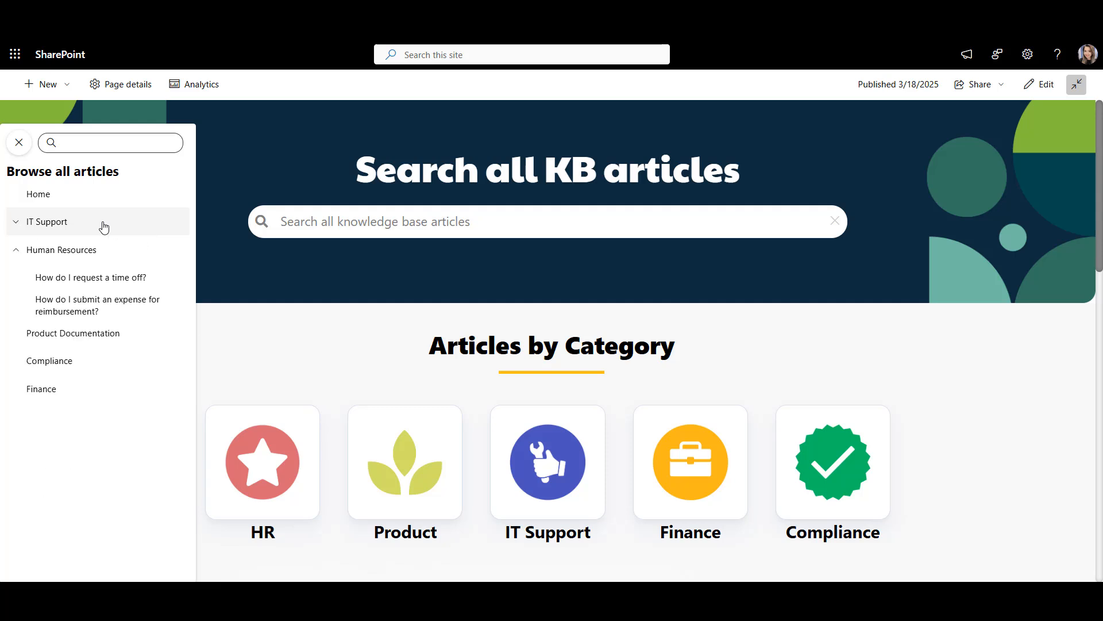
# - Collapse the Human Resources category and close the "Browse all articles" navigation
pyautogui.click(119, 249)
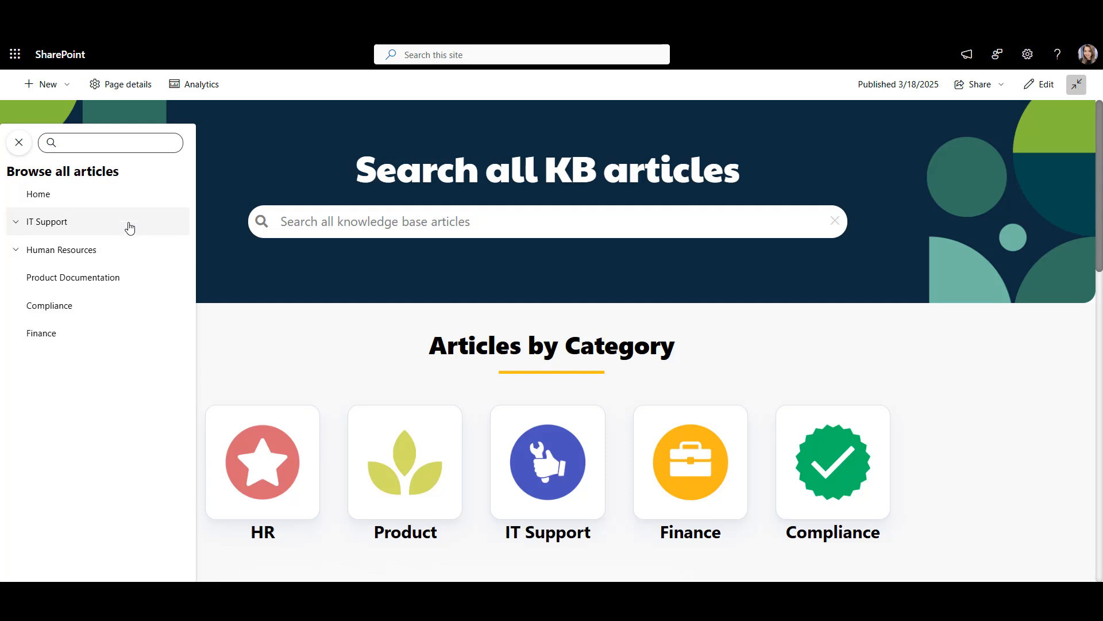
pyautogui.click(18, 143)
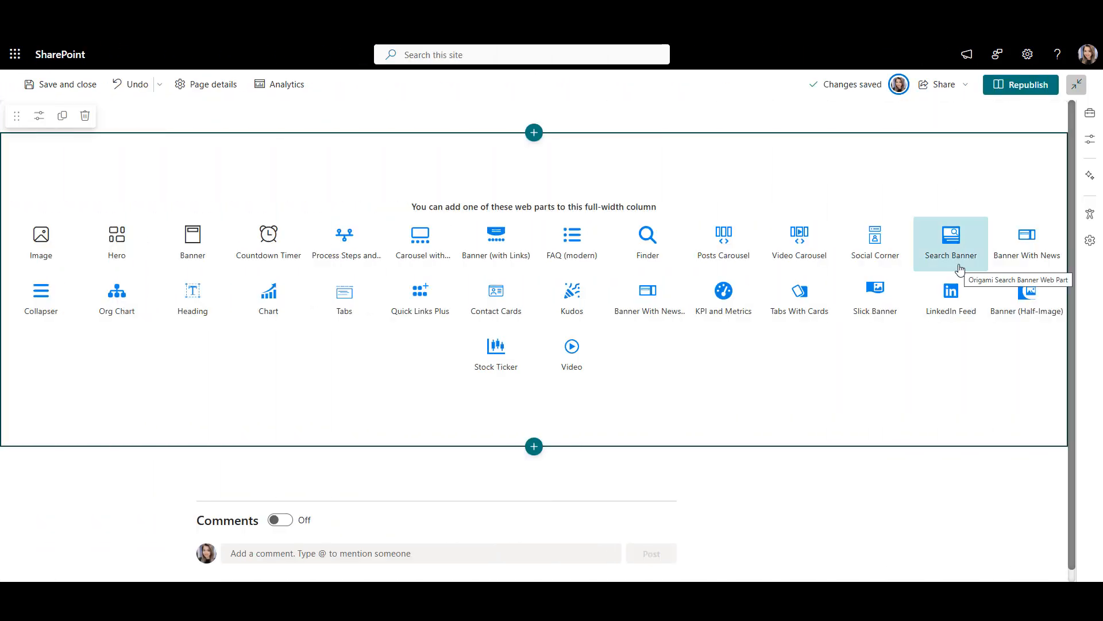
# - Add a Search Banner to the full-width section with heading "Search all KB articles" and search prompt "Search all knowledge base articles"
pyautogui.click(958, 267)
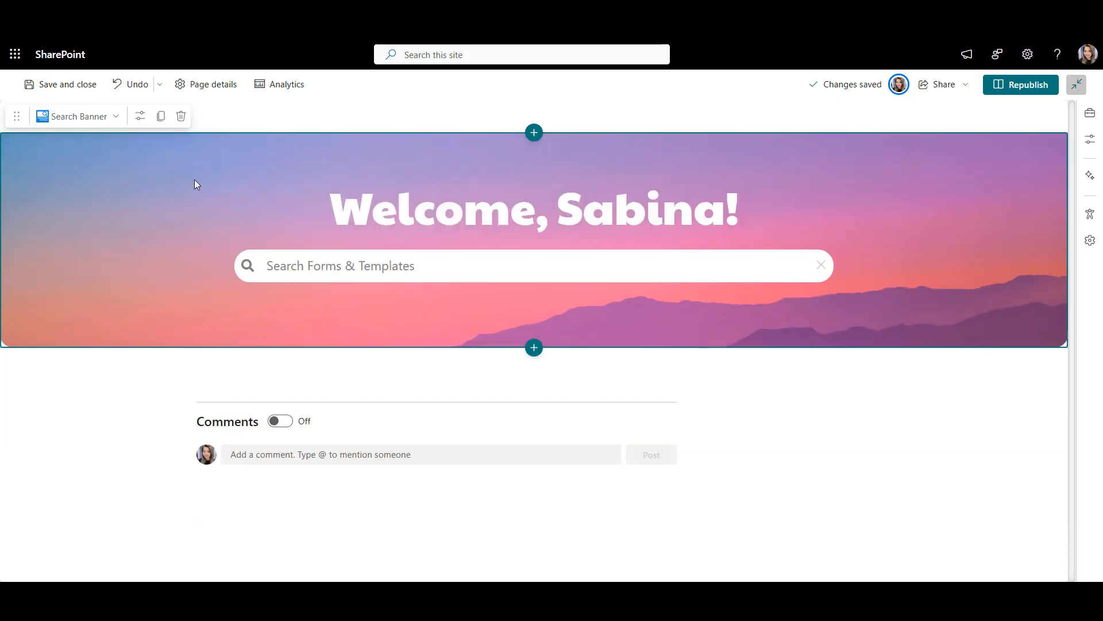
pyautogui.click(140, 116)
pyautogui.tripleClick(916, 389)
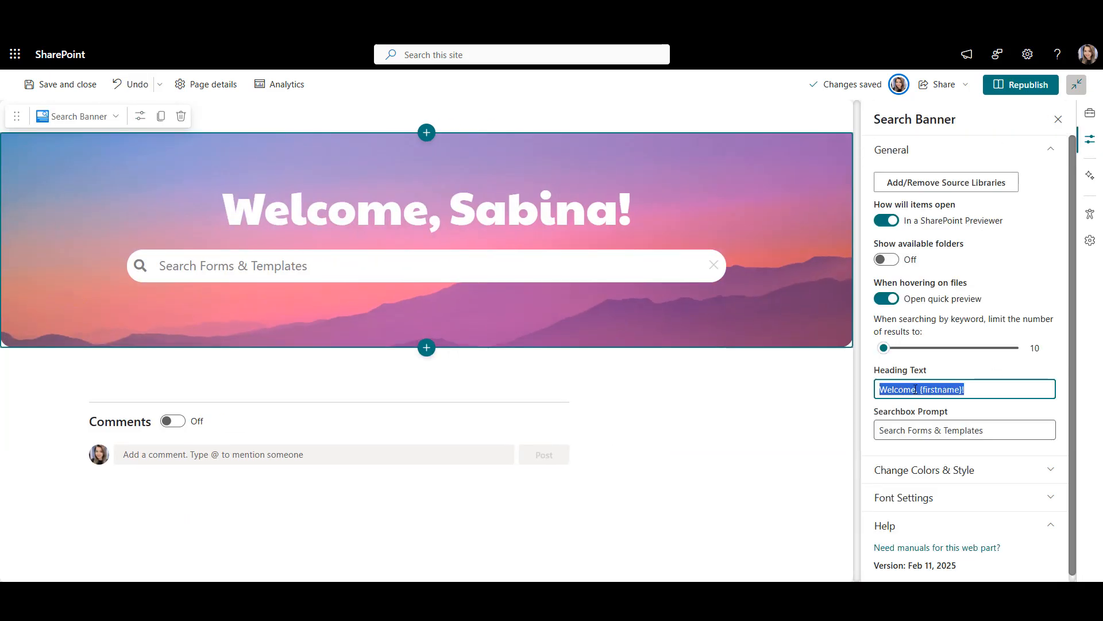
pyautogui.write('Search all KB articles')
pyautogui.tripleClick(891, 429)
pyautogui.write('Search all knowledge base articles')
# - Restyle the banner with smaller heading text and the dark blue geometric image, using image height 359, image position 23 and banner height 73
pyautogui.click(984, 509)
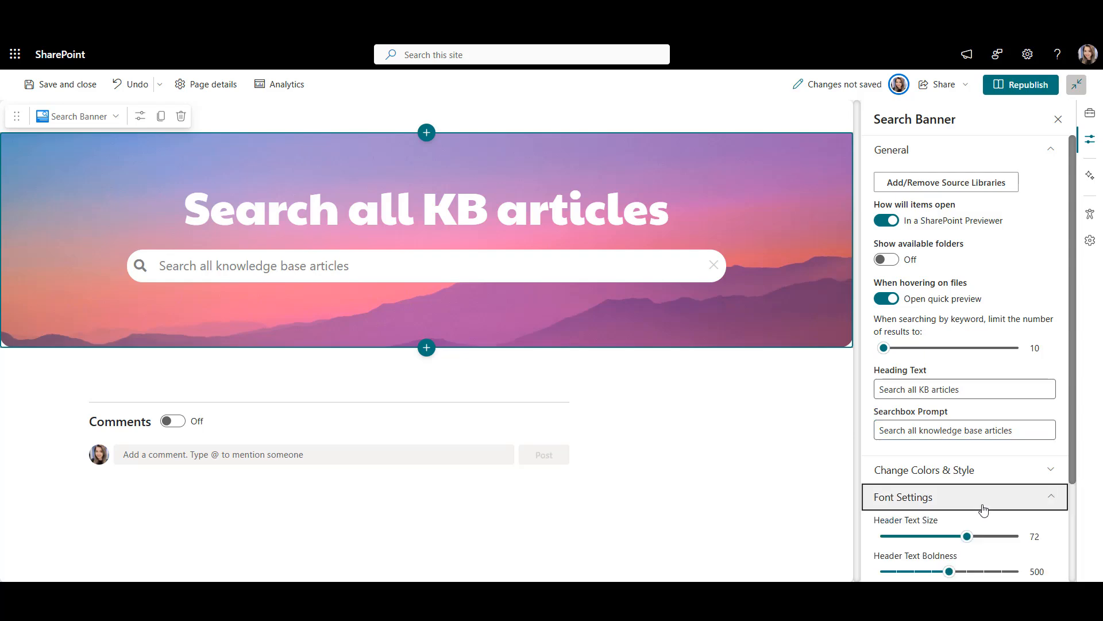
pyautogui.click(953, 465)
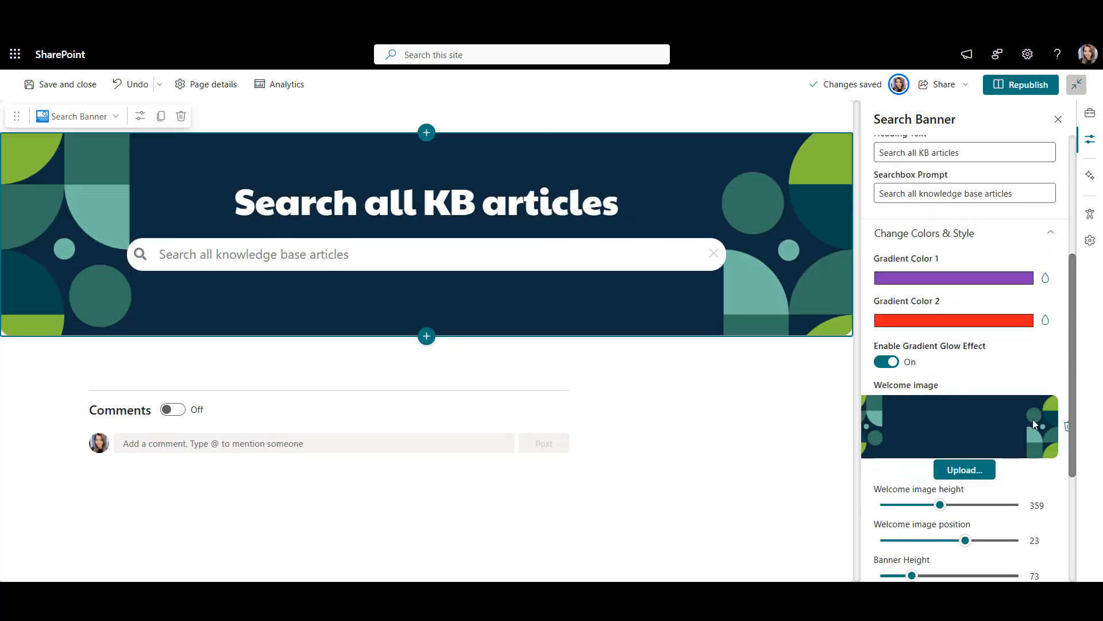
pyautogui.scroll(5, 1033, 419)
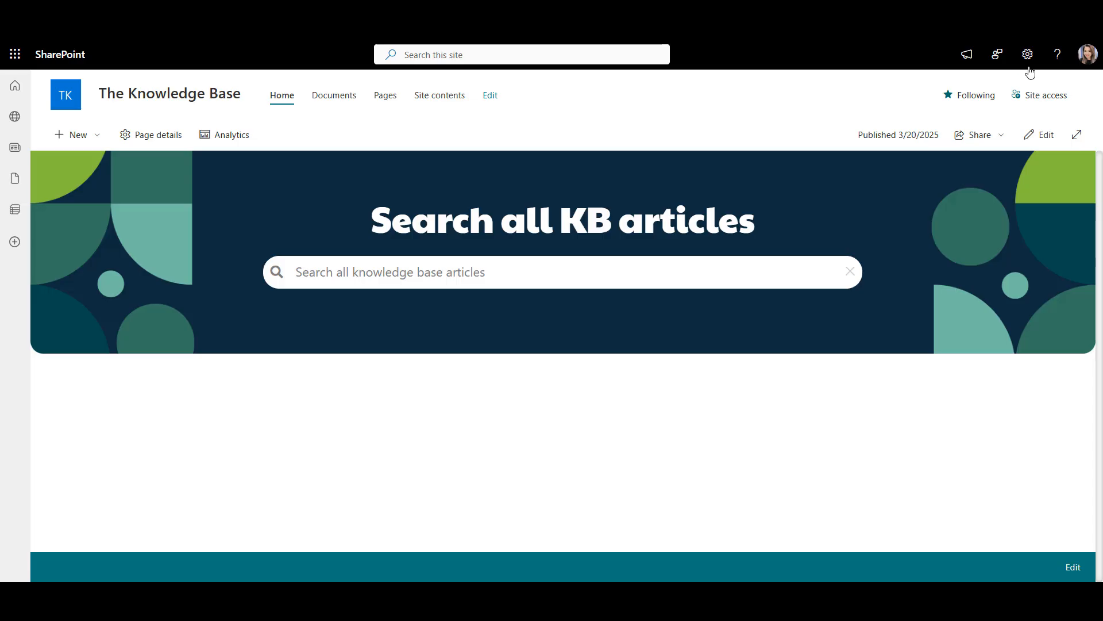
# - Open the Site Pages library from the site contents
pyautogui.click(1027, 54)
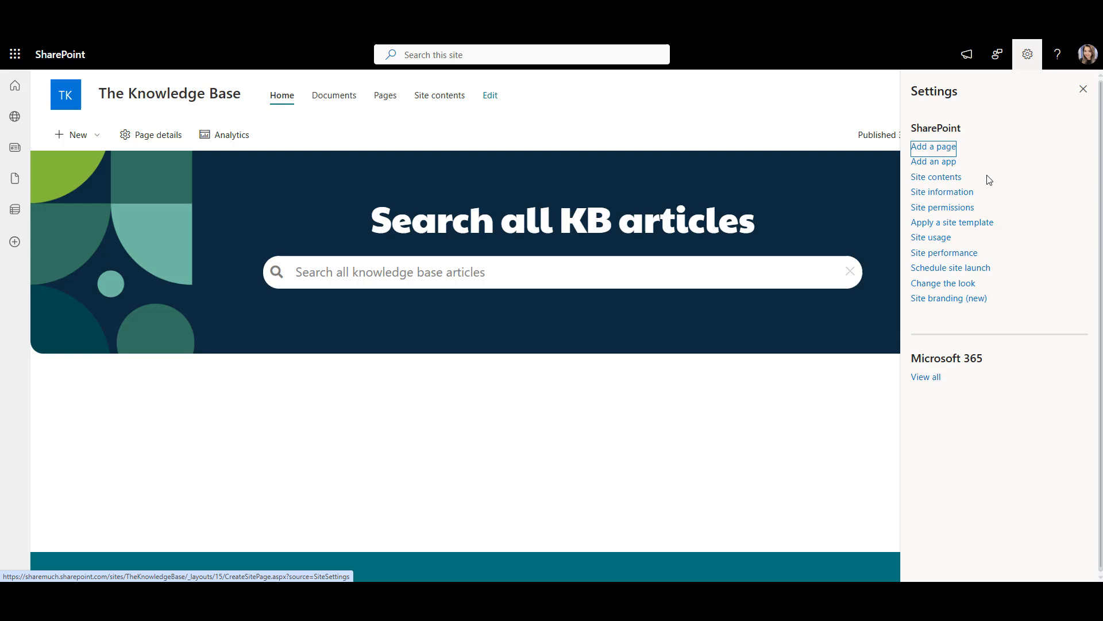
pyautogui.click(948, 178)
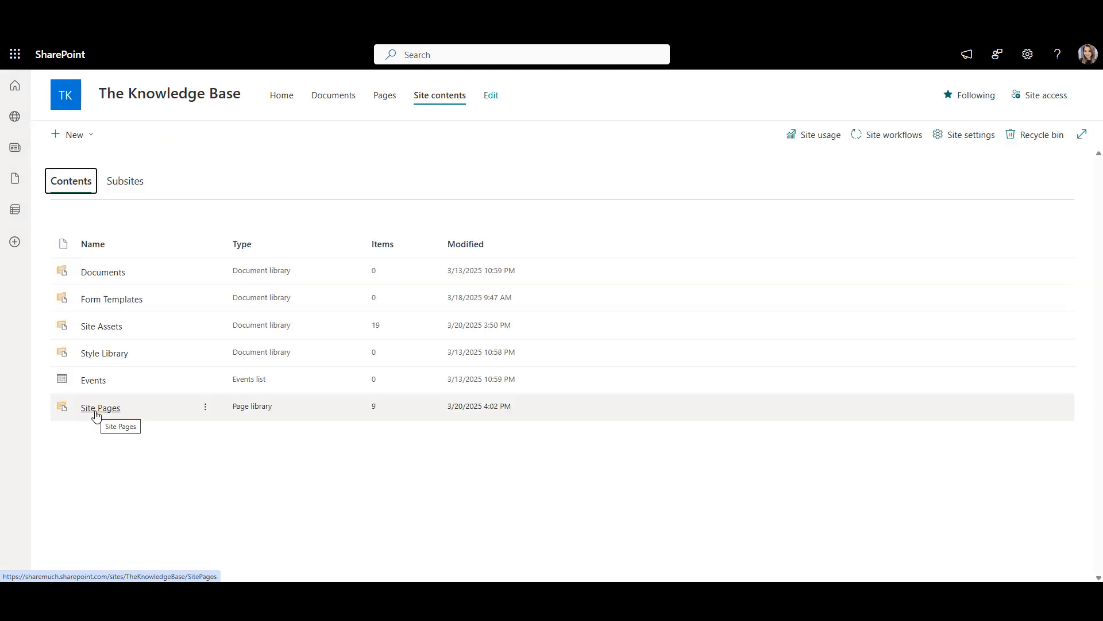
pyautogui.click(96, 412)
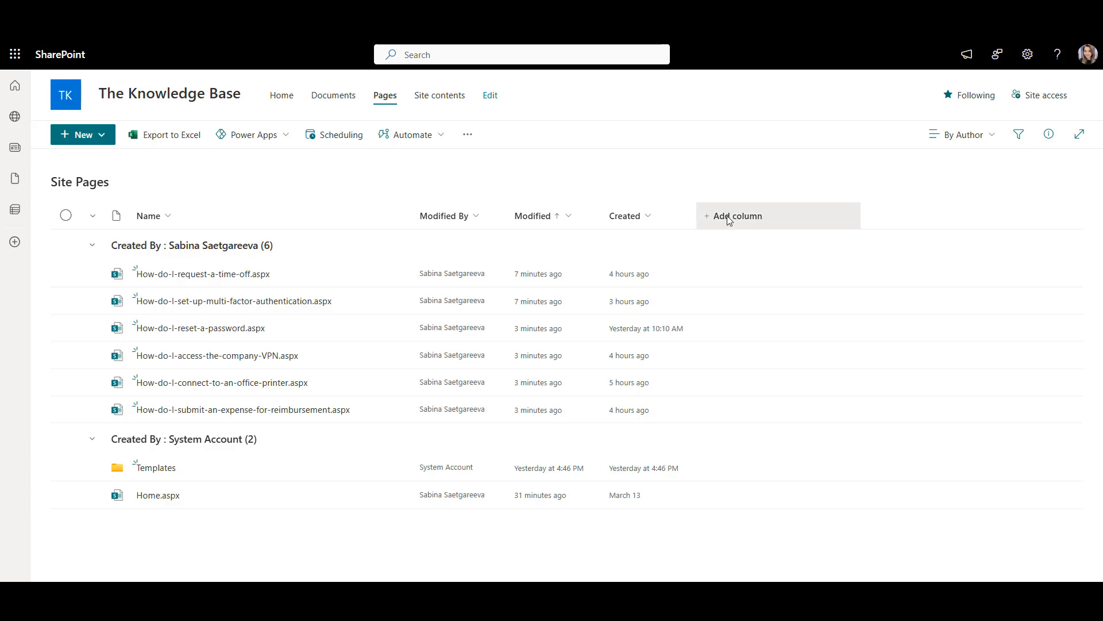
# - Start a new Choice column named "Page Type" in the Site Pages library
pyautogui.click(729, 215)
pyautogui.click(765, 279)
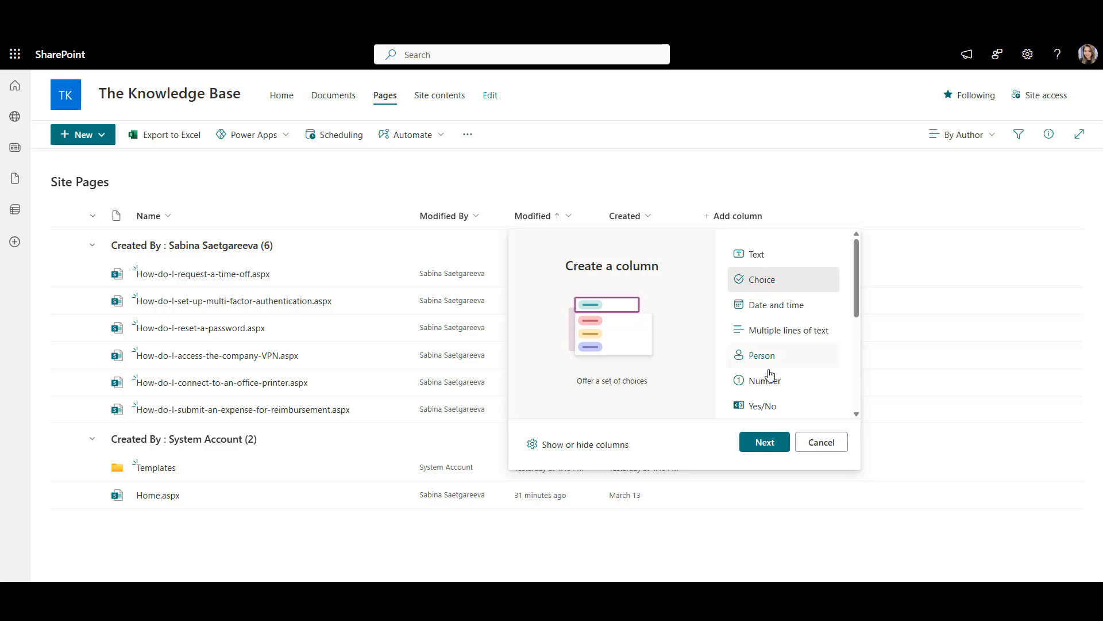
pyautogui.click(766, 439)
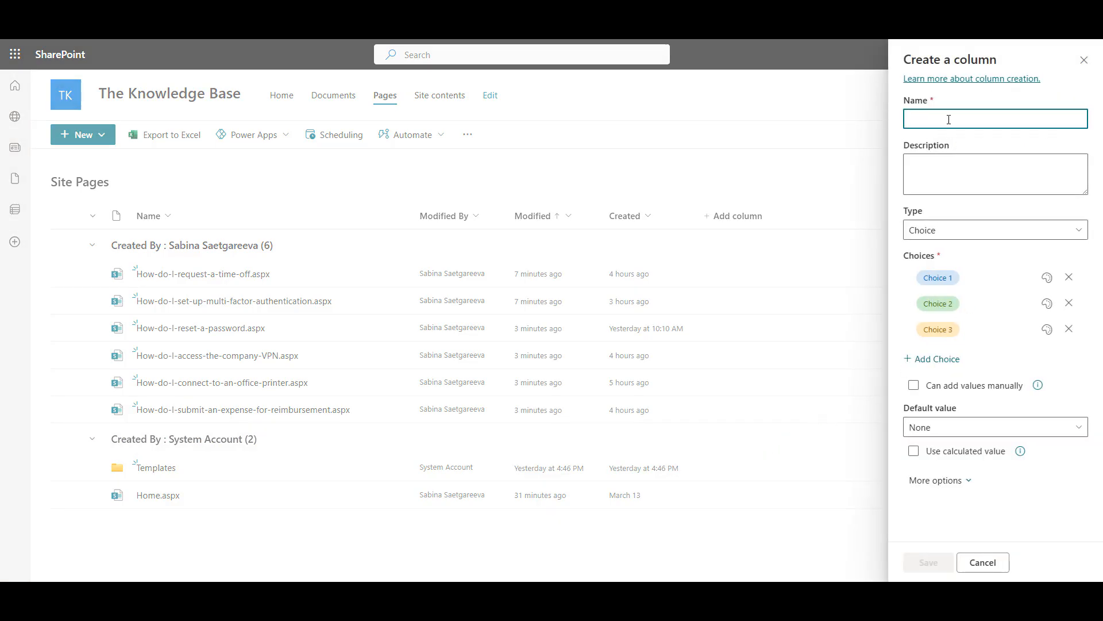
pyautogui.write('Page Type')
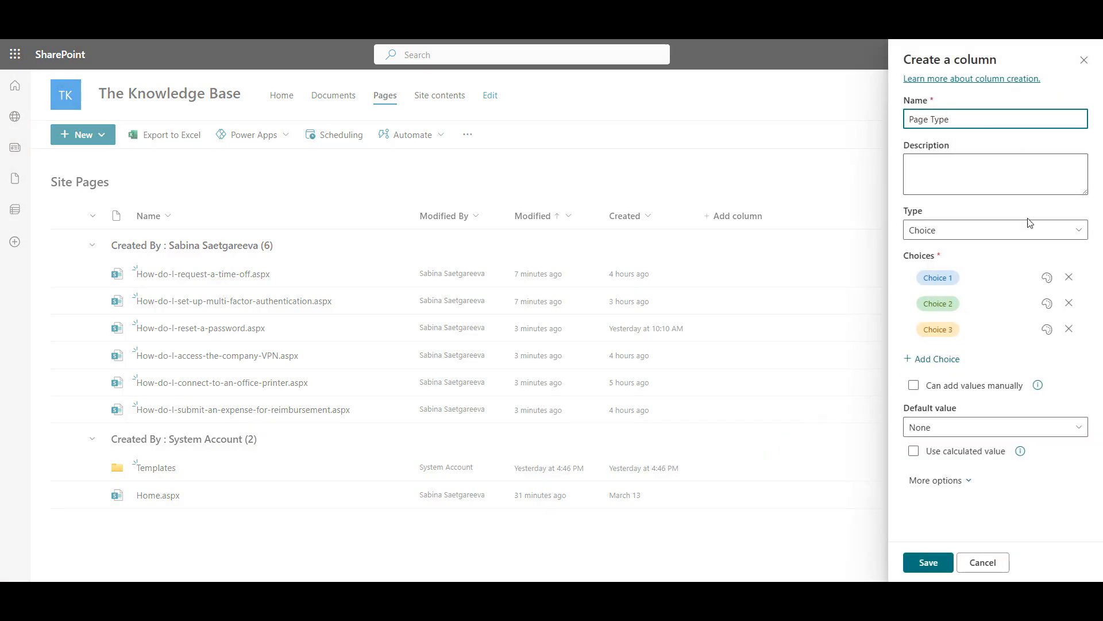
# - Define the column's choices as "Active" and "Archived", remove the third choice and save the column
pyautogui.click(941, 278)
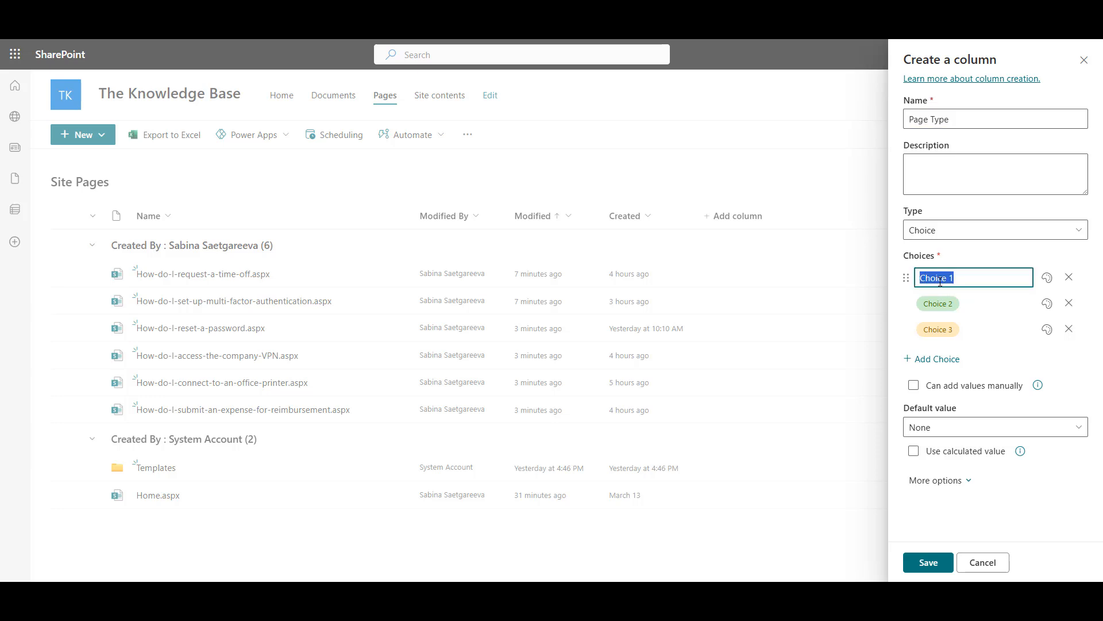
pyautogui.write('Active')
pyautogui.click(941, 301)
pyautogui.write('Archived')
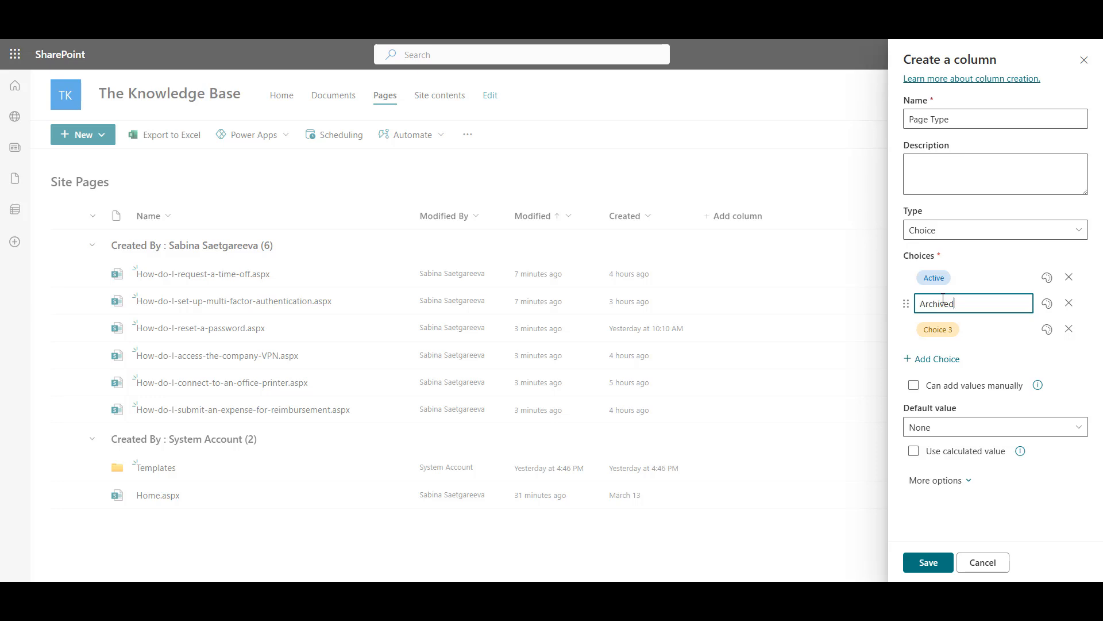
pyautogui.click(1069, 329)
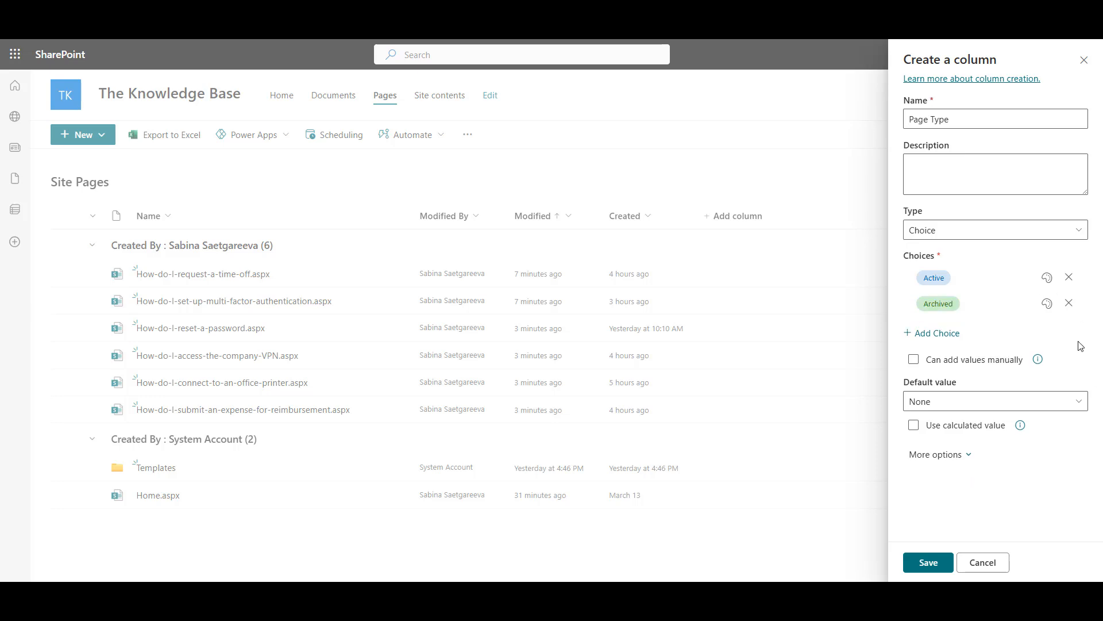
pyautogui.click(923, 564)
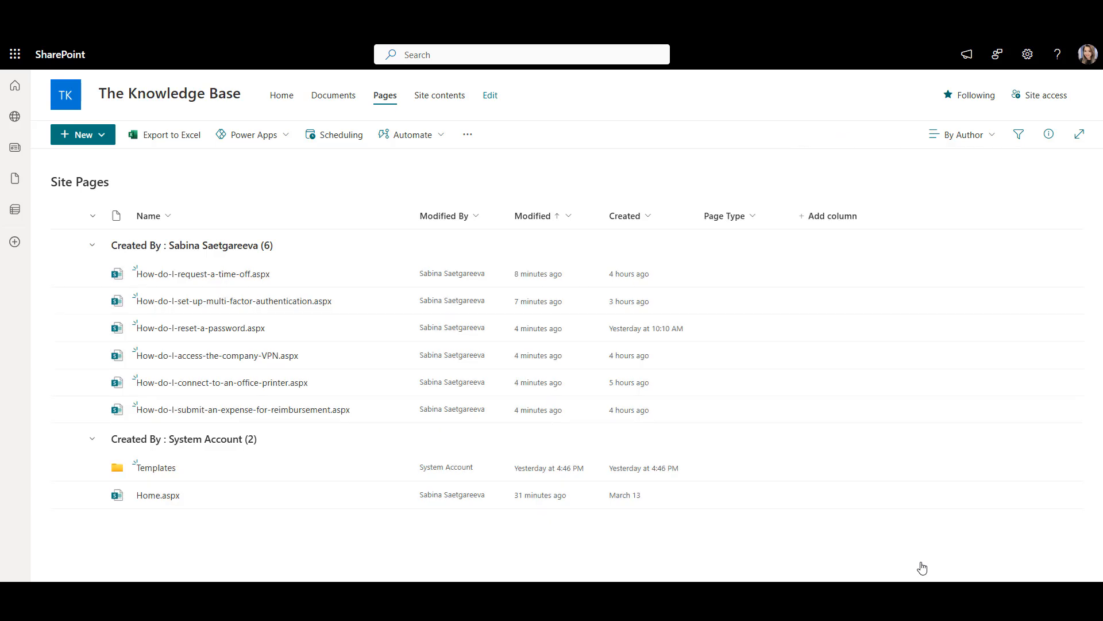
# - Set the Page Type of the "How-do-I-request-a-time-off" page to Active in its details
pyautogui.click(712, 267)
pyautogui.click(1048, 134)
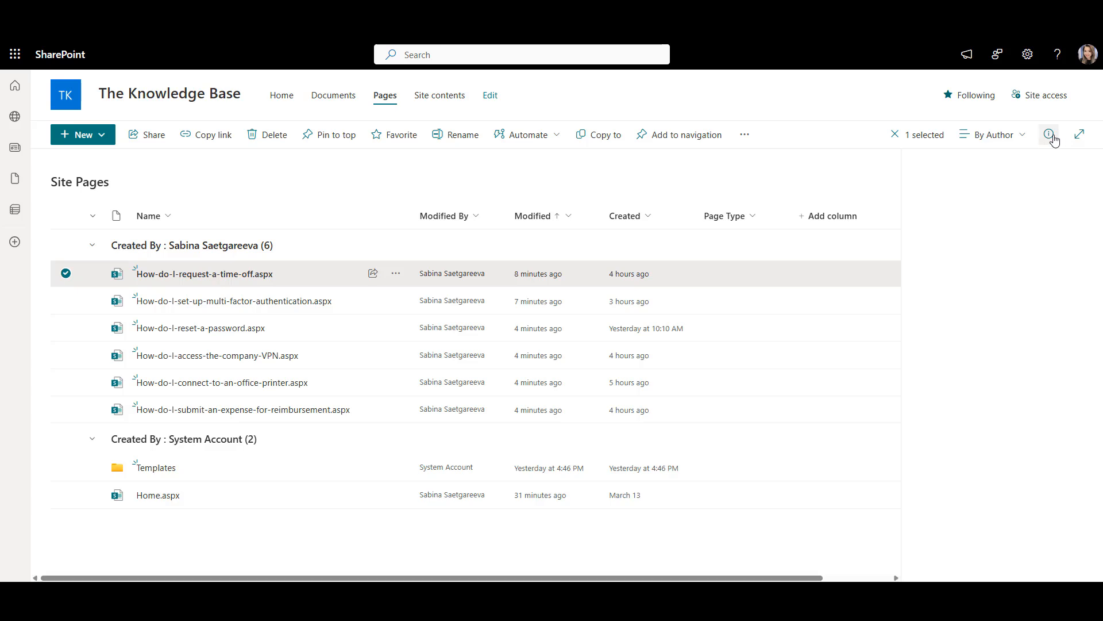
pyautogui.scroll(-5, 977, 322)
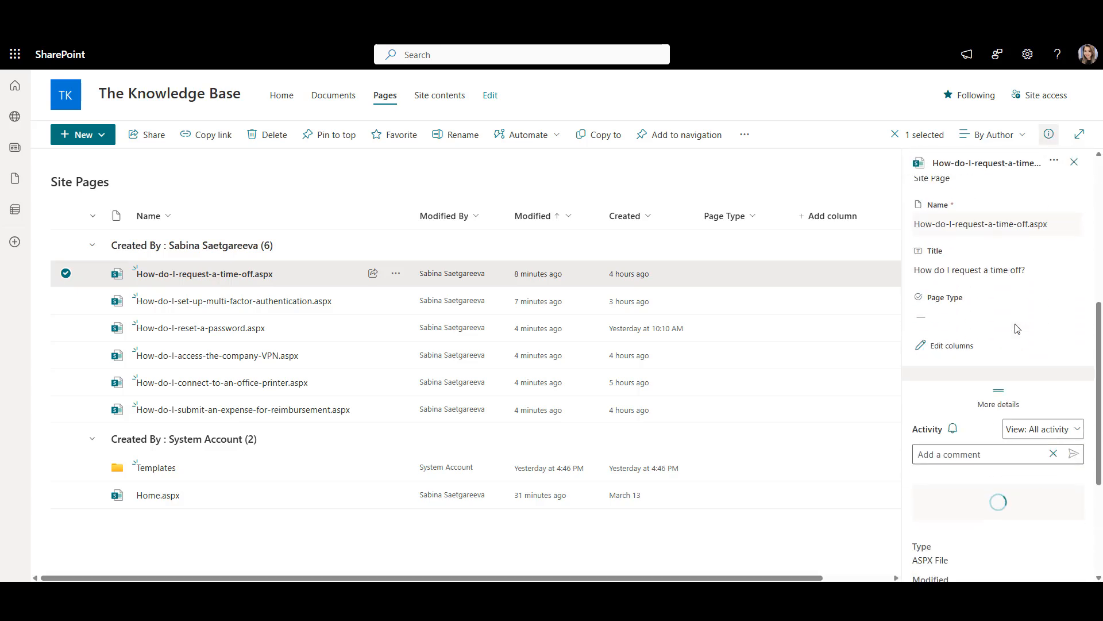
pyautogui.click(942, 312)
pyautogui.click(974, 340)
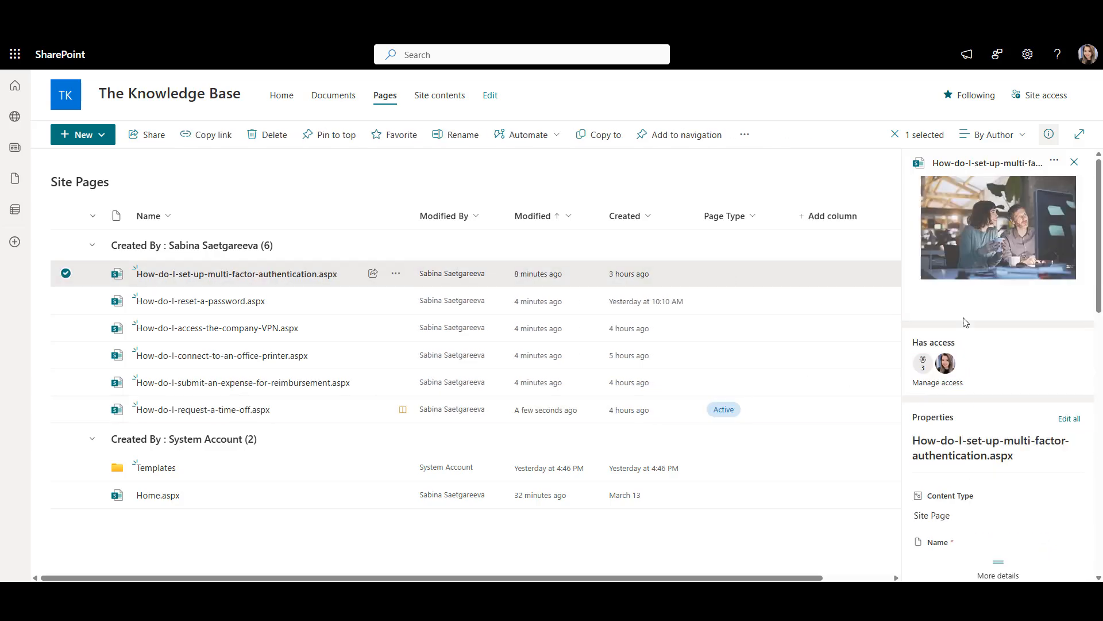
# - Set the Page Type of the other five How-do-I article pages to Active and close the details
pyautogui.click(722, 274)
pyautogui.click(942, 308)
pyautogui.click(973, 328)
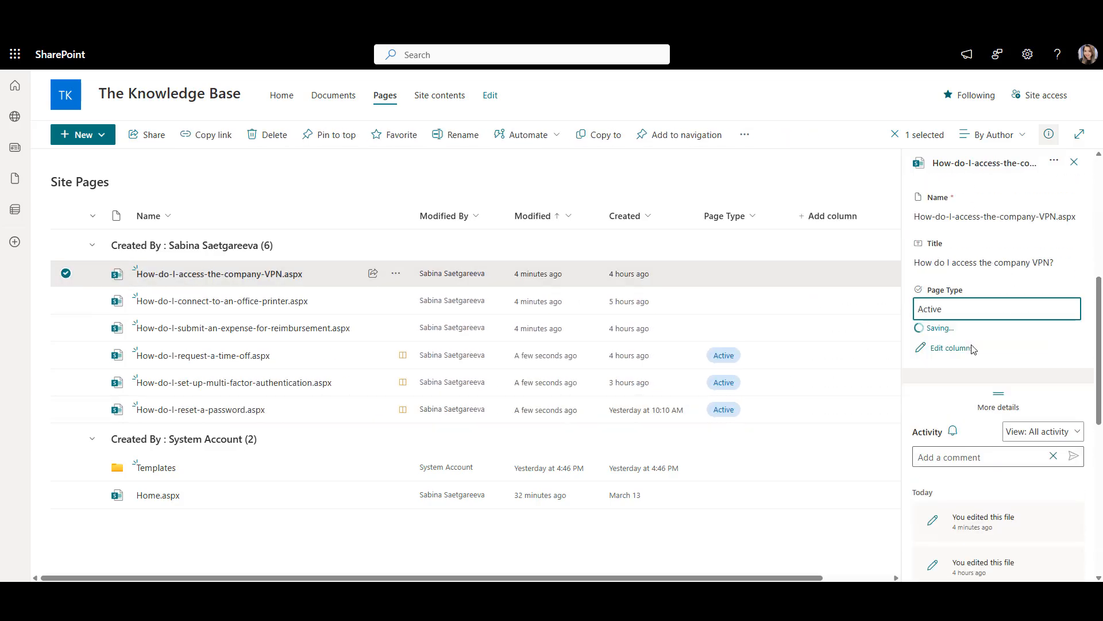
pyautogui.click(722, 273)
pyautogui.click(942, 353)
pyautogui.click(723, 281)
pyautogui.click(942, 321)
pyautogui.click(991, 344)
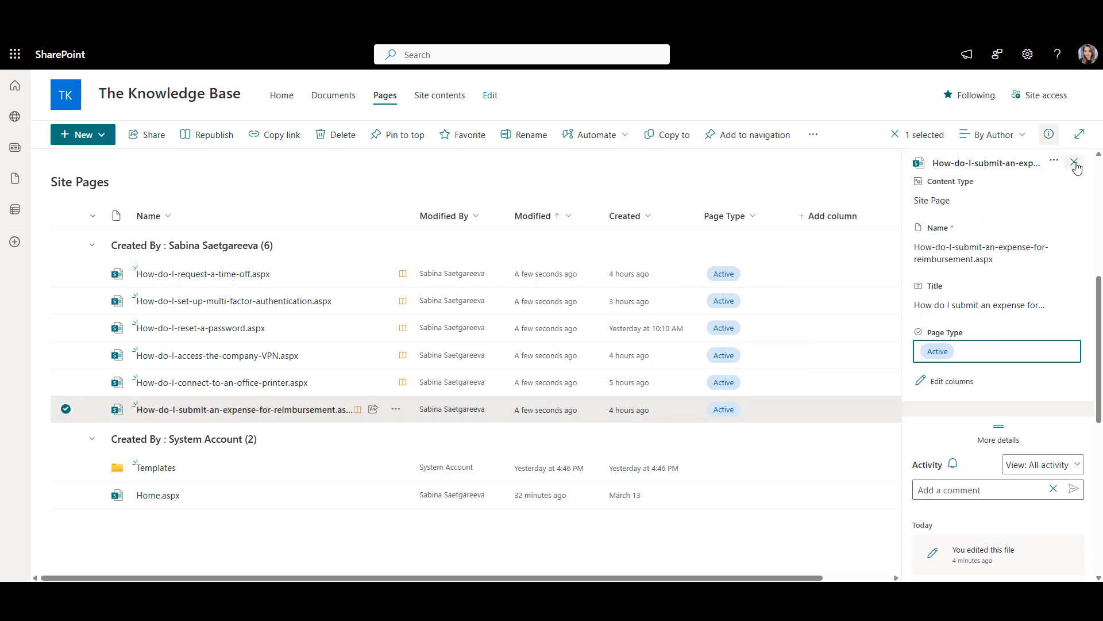
pyautogui.click(1049, 134)
pyautogui.click(395, 409)
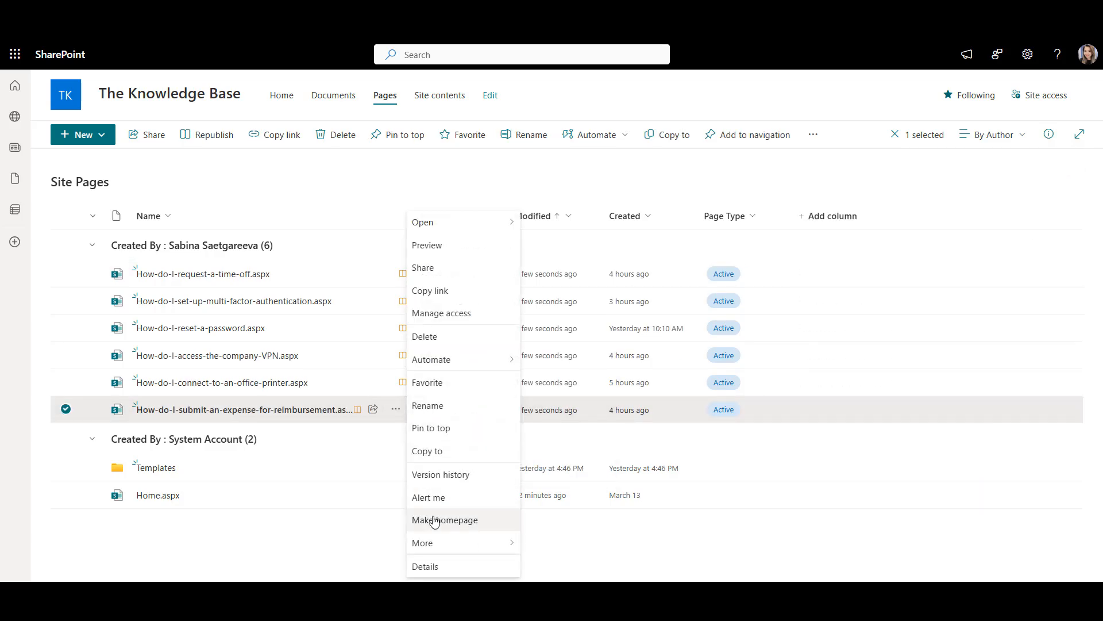
pyautogui.click(437, 566)
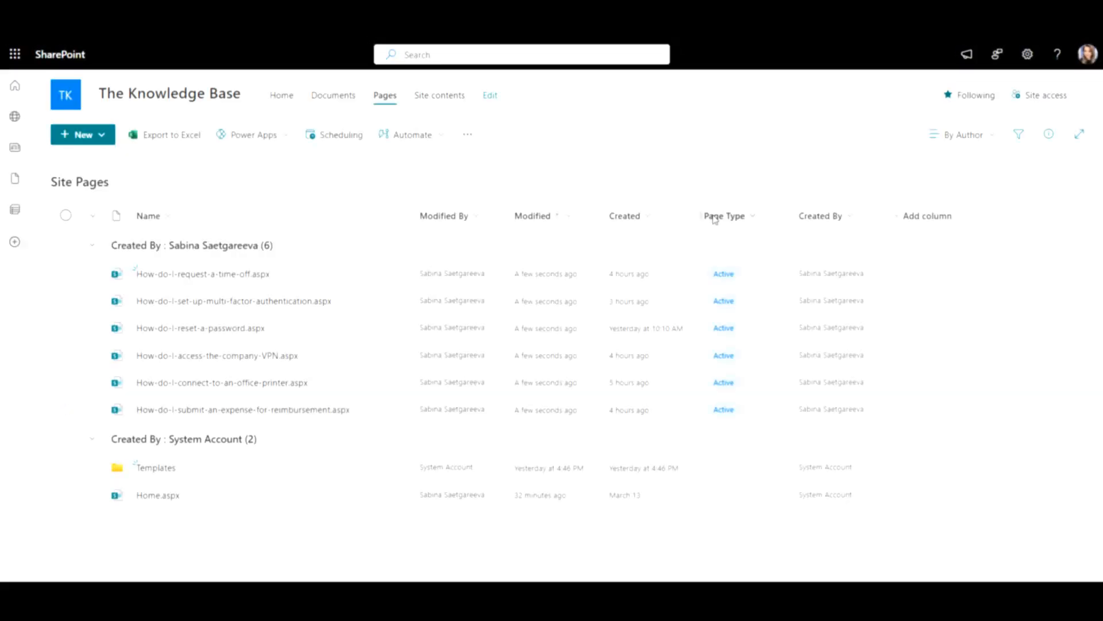
# - Filter the Site Pages library by Page Type to show only Active pages
pyautogui.click(715, 217)
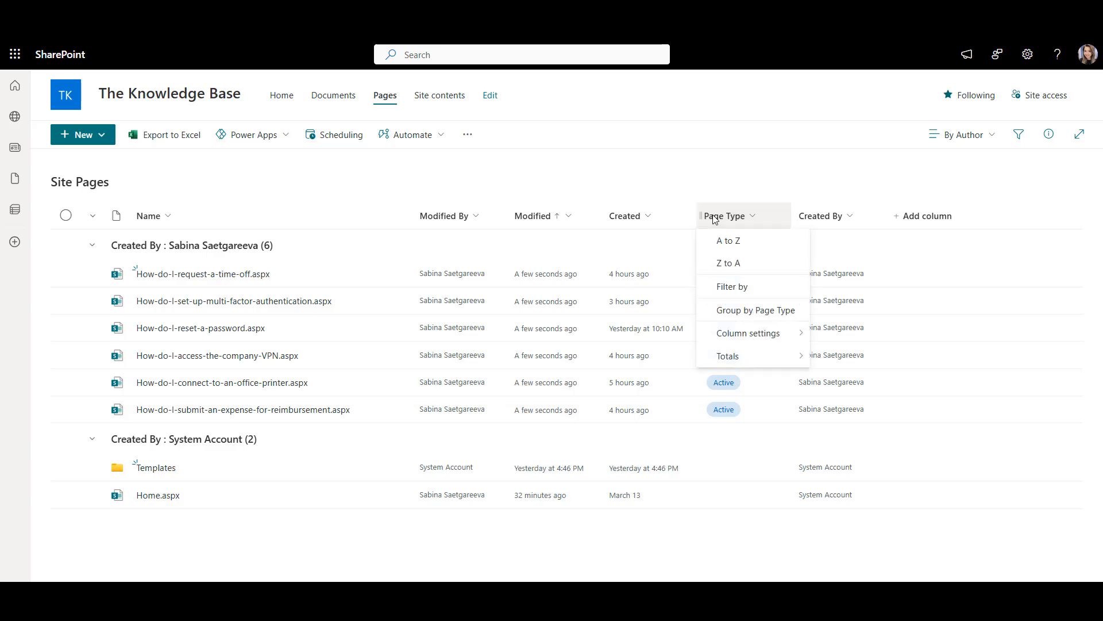
pyautogui.click(754, 287)
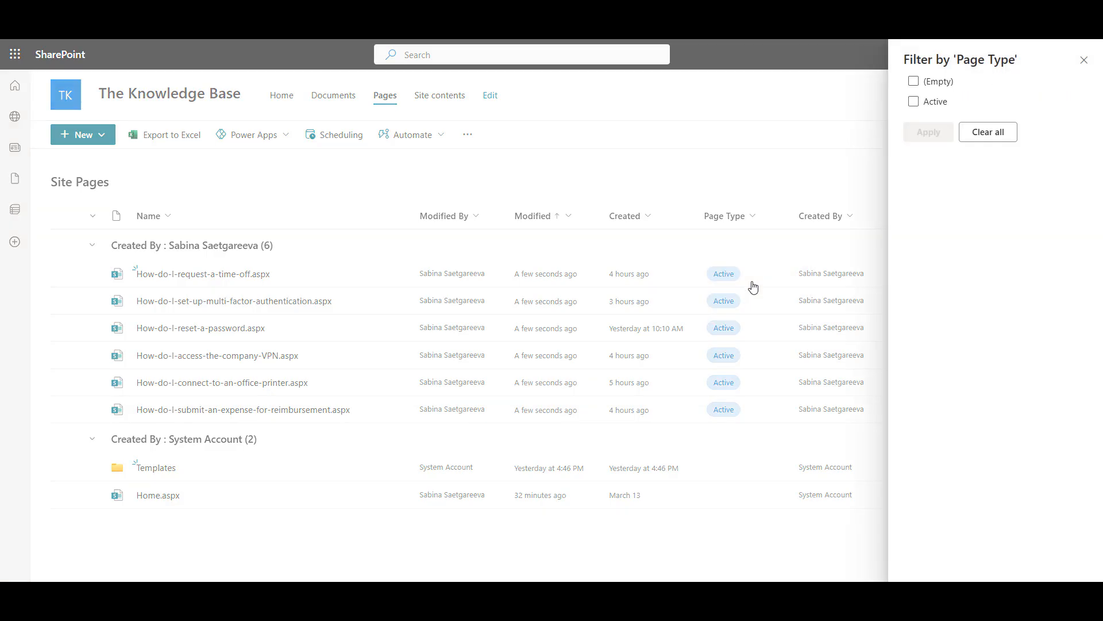
pyautogui.click(914, 101)
pyautogui.click(919, 132)
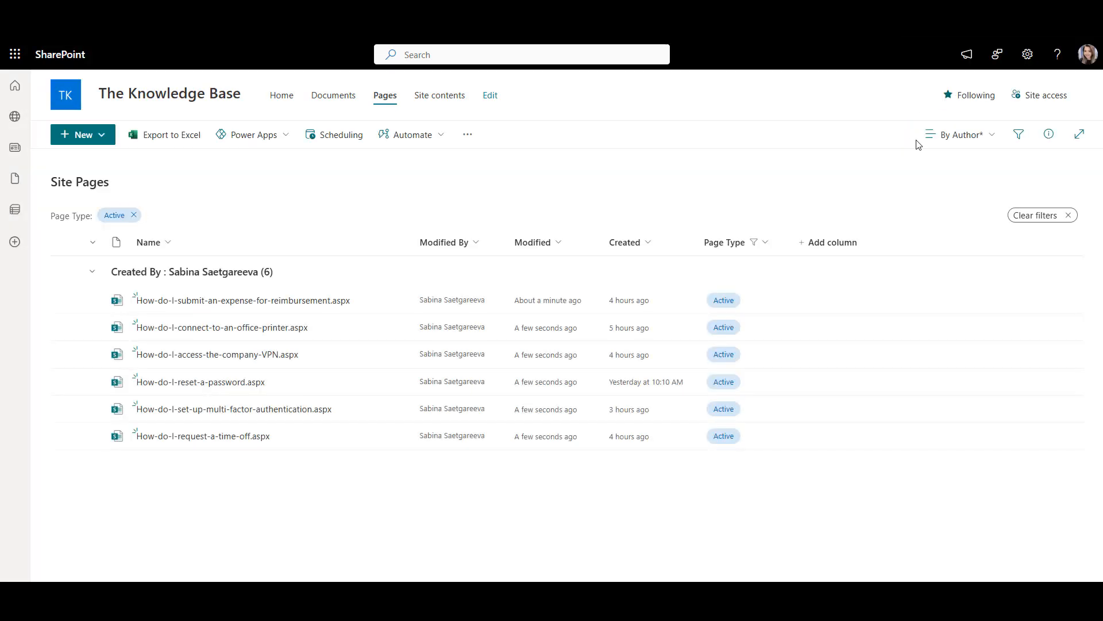
# - Save the filtered library view as "Active KB Articles" without making it a public view
pyautogui.click(967, 149)
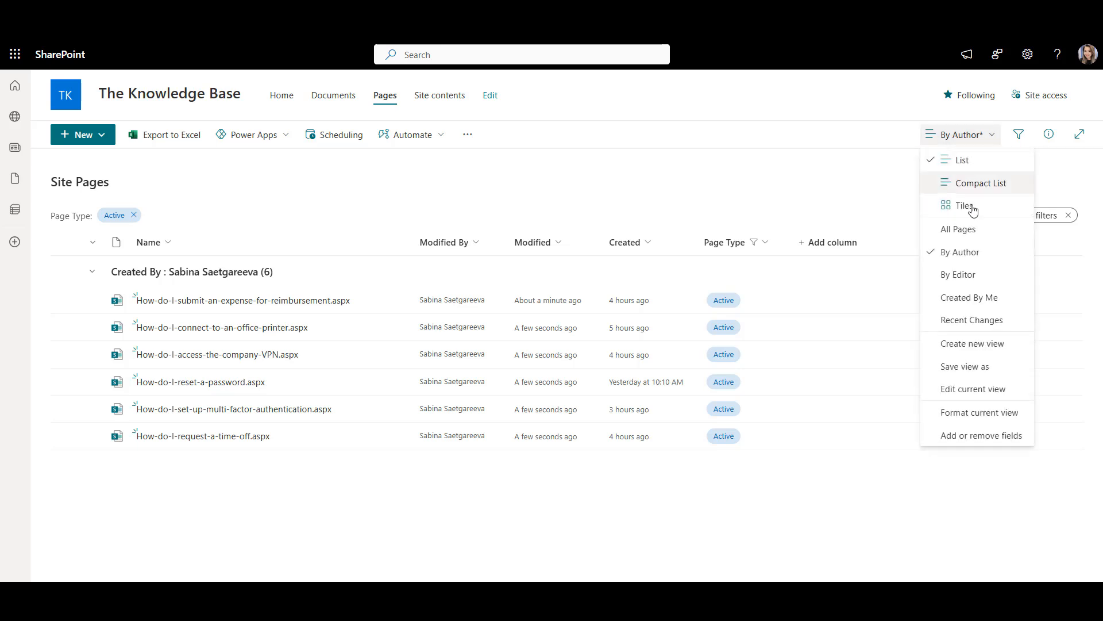
pyautogui.click(962, 371)
pyautogui.write('Active KB Articles')
pyautogui.click(451, 329)
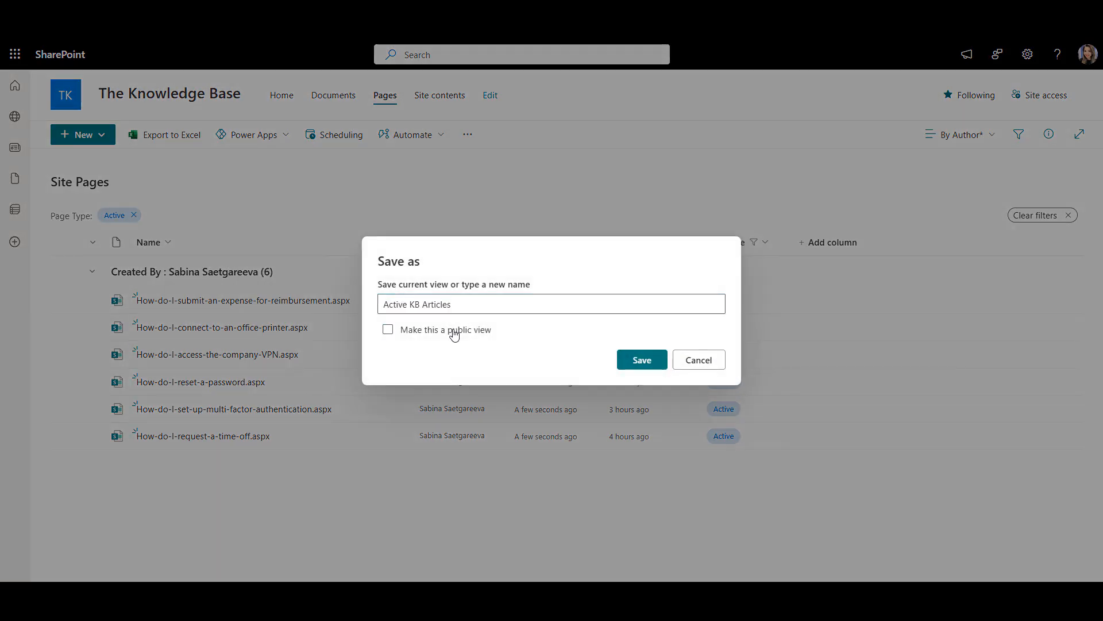
pyautogui.click(631, 363)
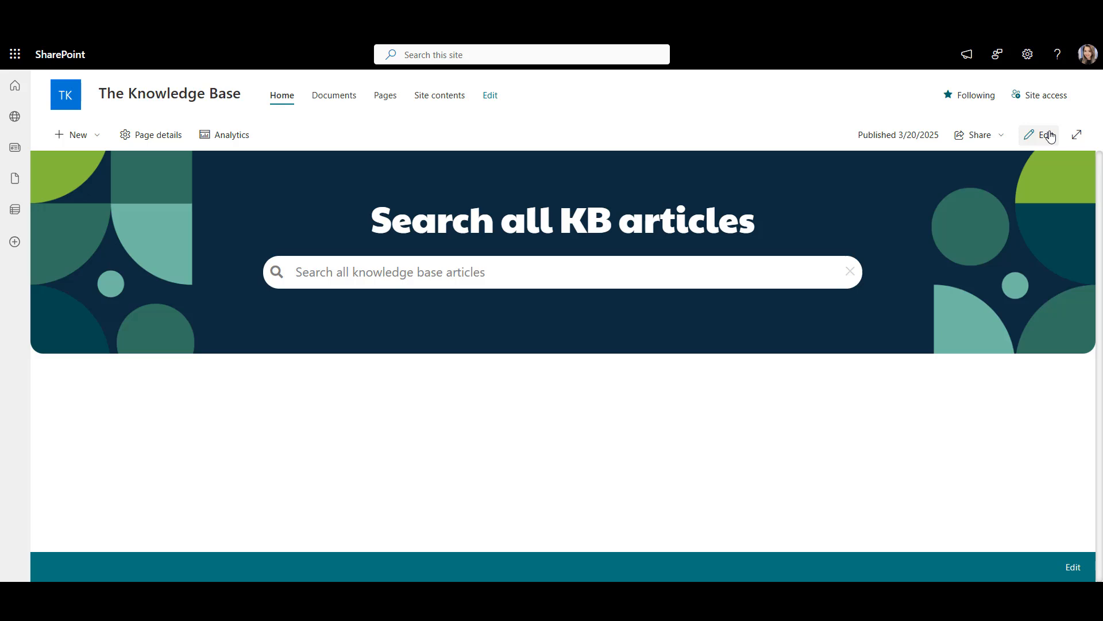
# - Edit the home page and replace the Search Banner's source library URL with the copied Site Pages view URL
pyautogui.click(1049, 135)
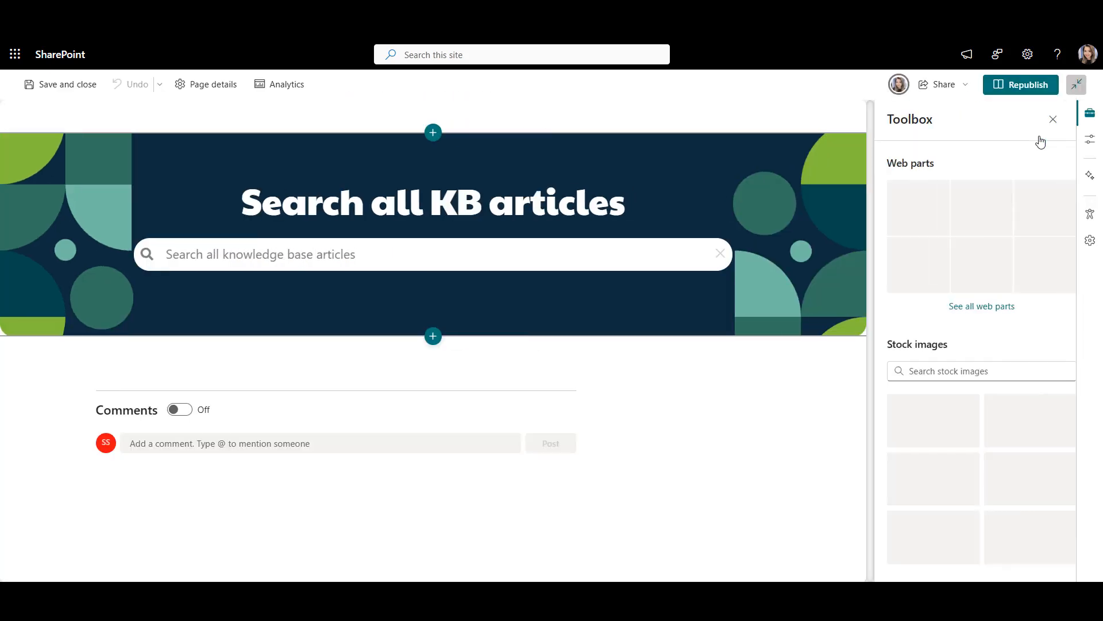
pyautogui.click(75, 166)
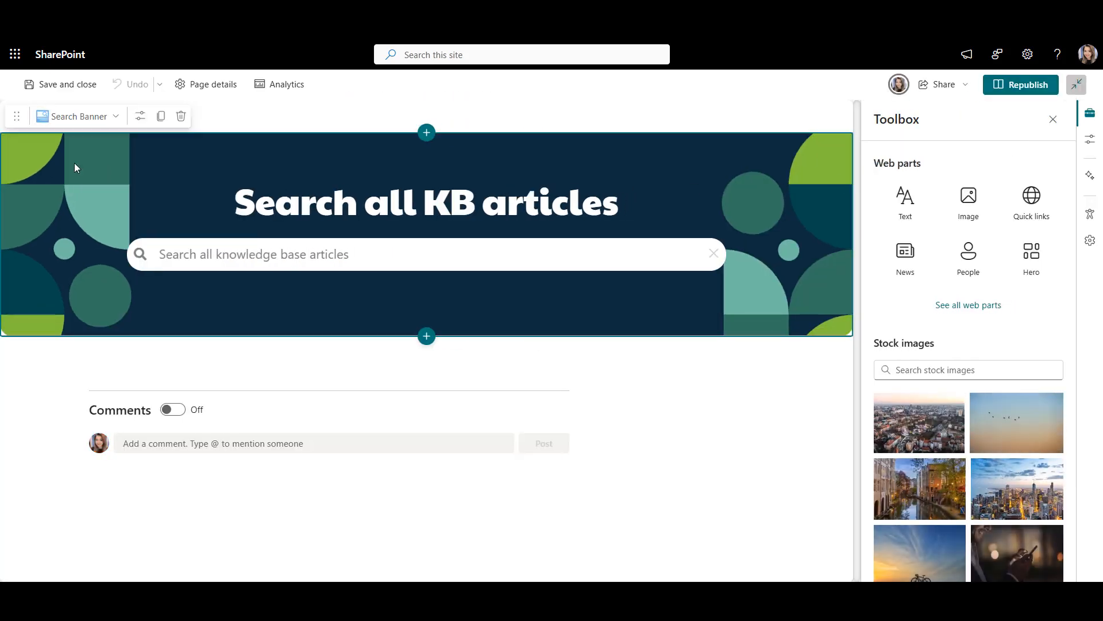
pyautogui.click(140, 117)
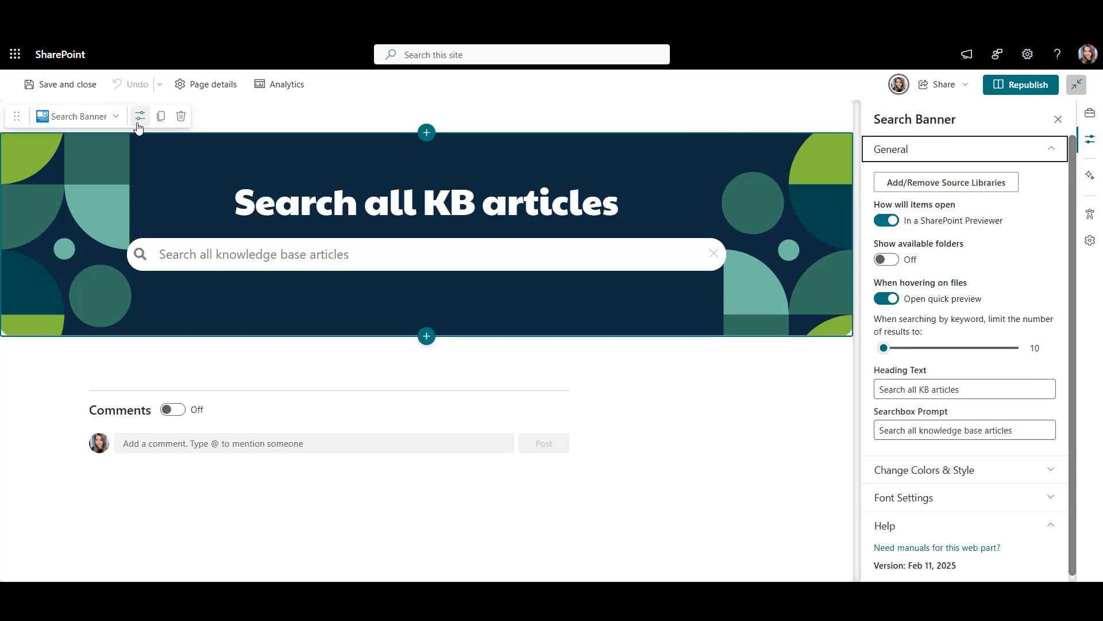
pyautogui.click(951, 184)
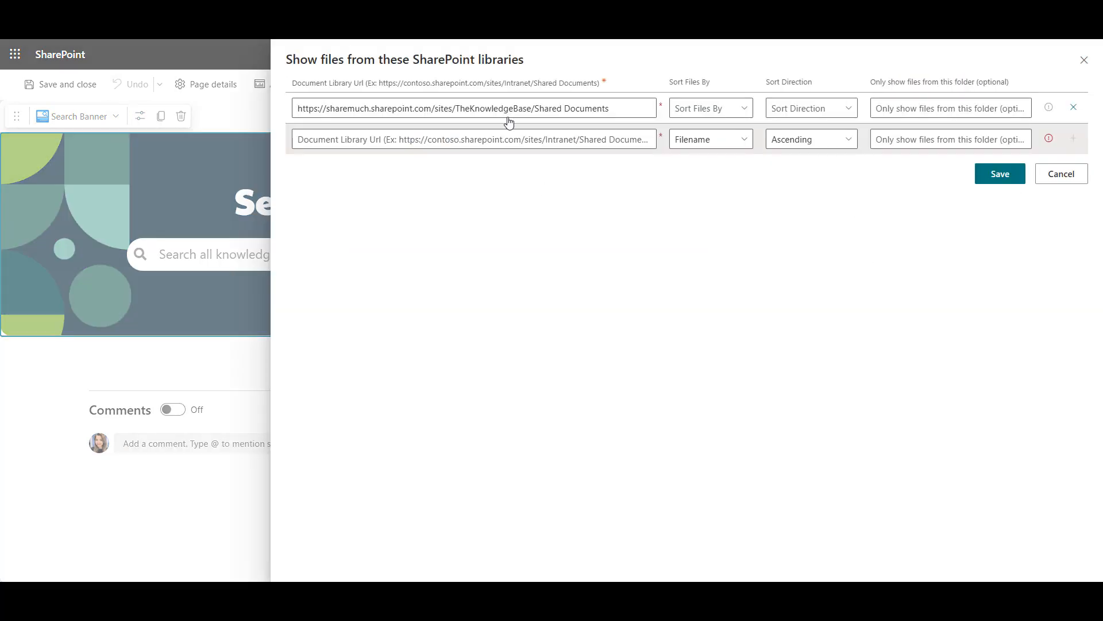
pyautogui.doubleClick(549, 109)
pyautogui.tripleClick(548, 110)
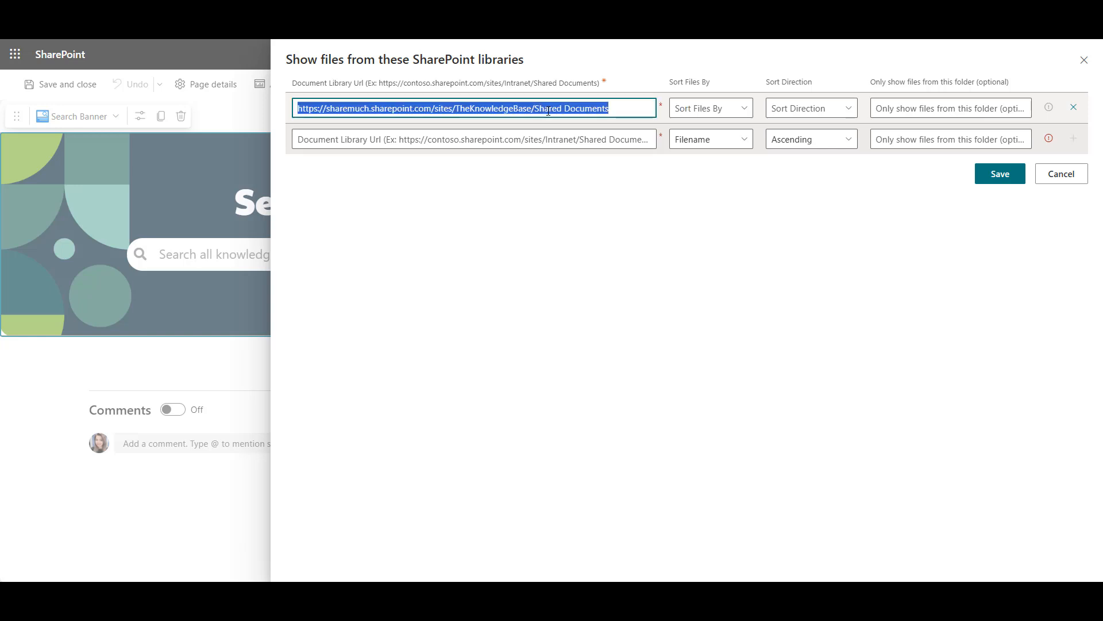
pyautogui.hotkey('ctrl', 'v')
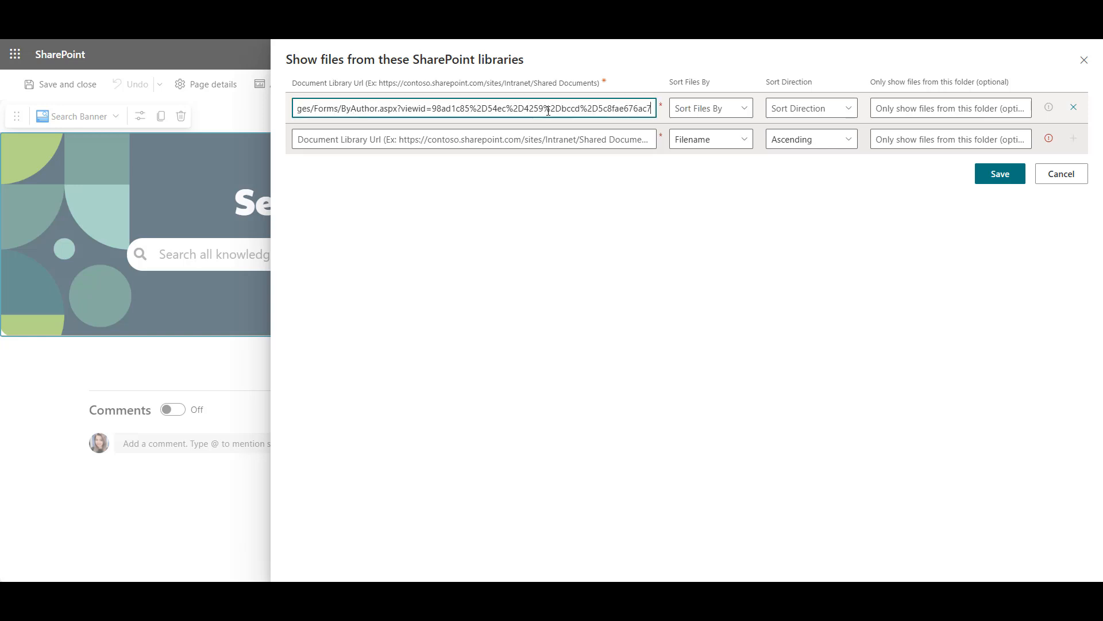
pyautogui.click(642, 265)
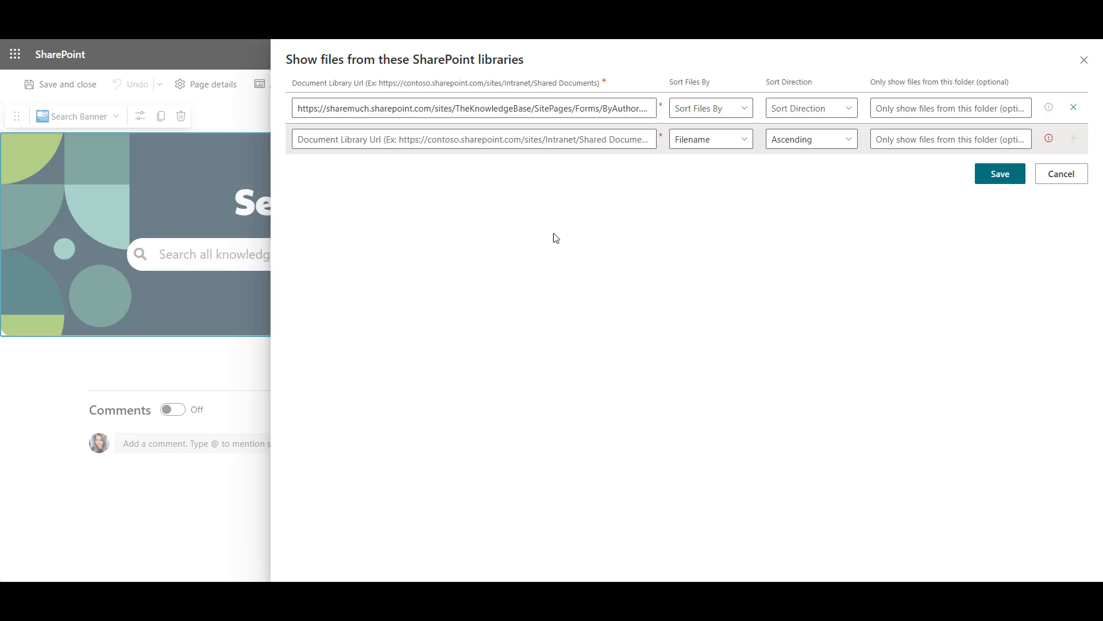
pyautogui.click(1001, 181)
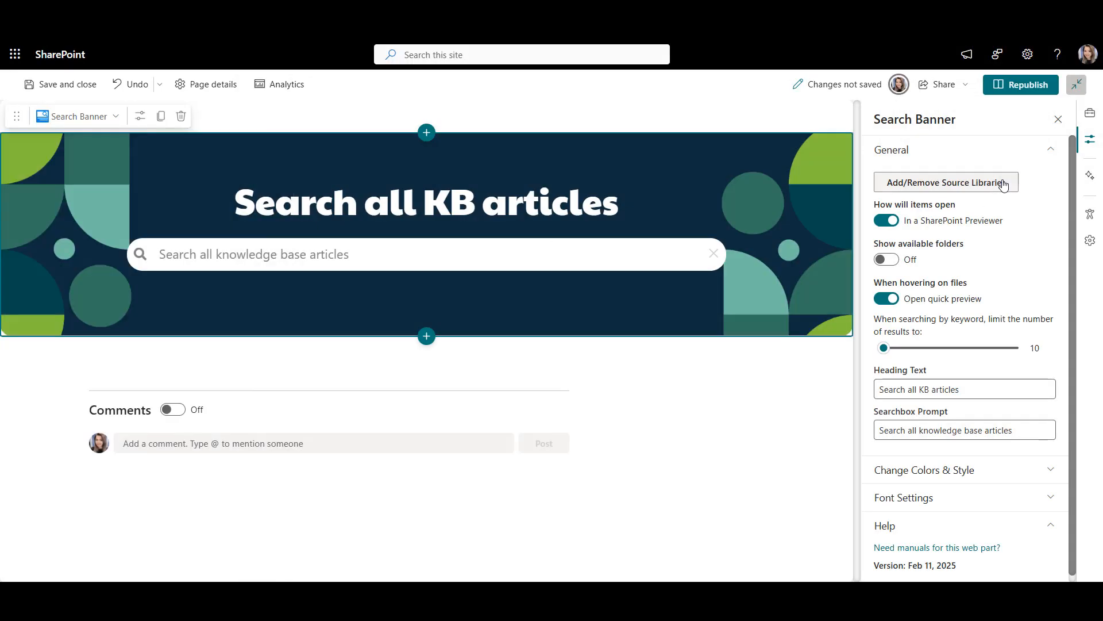
# - Test the search banner by searching for "how", and clear the search box
pyautogui.click(540, 242)
pyautogui.write('how')
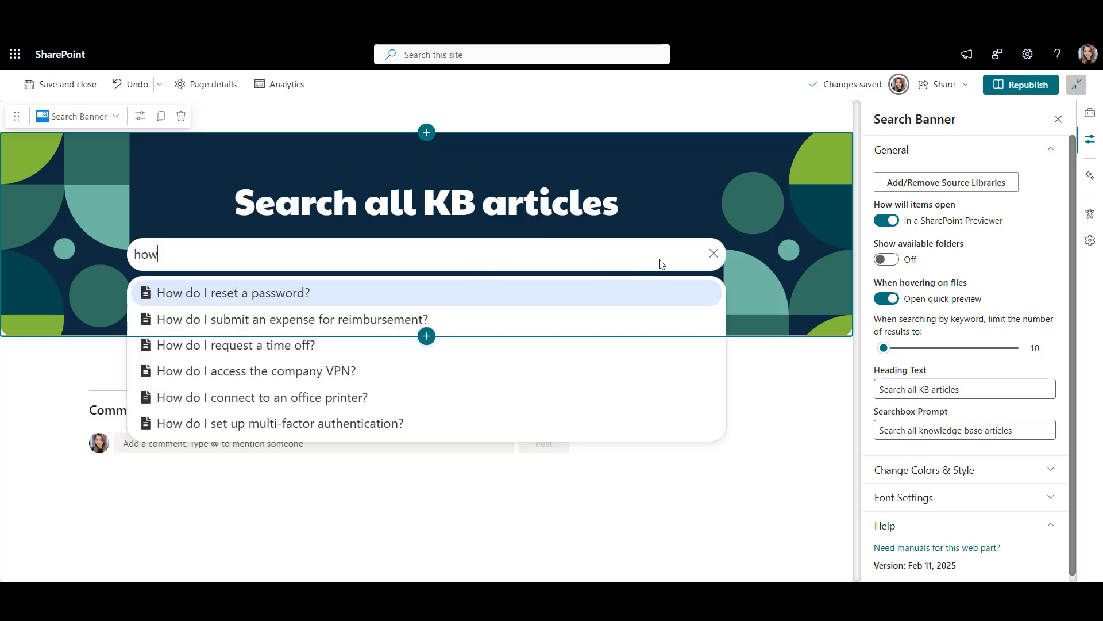
pyautogui.click(716, 257)
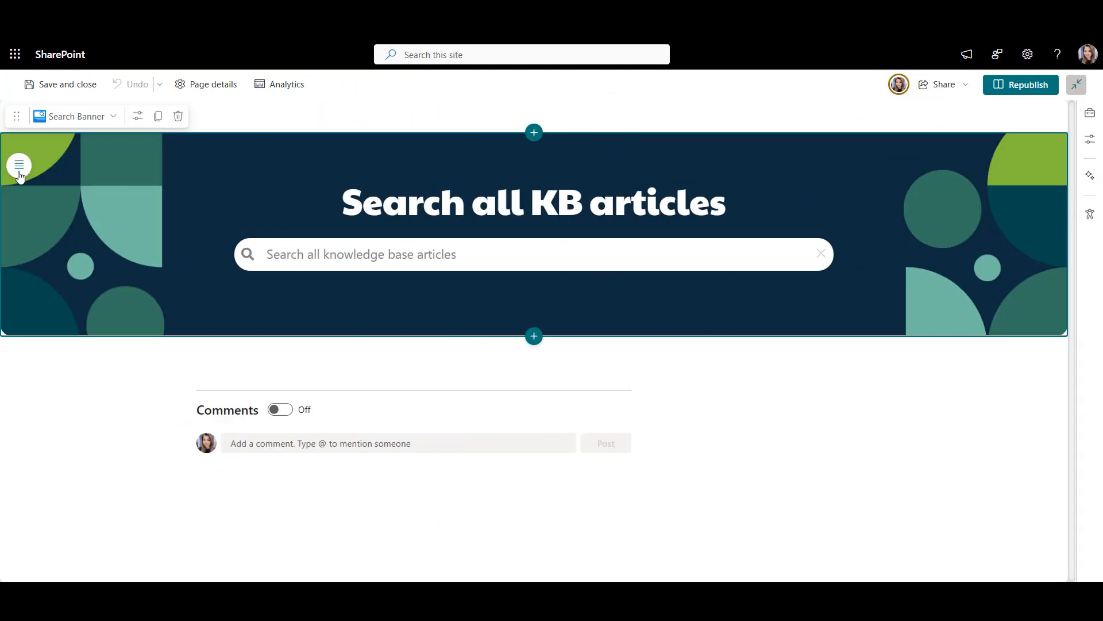
# - Add a new top-level item titled "All articles" to the "Browse the articles" sidebar navigation
pyautogui.click(17, 167)
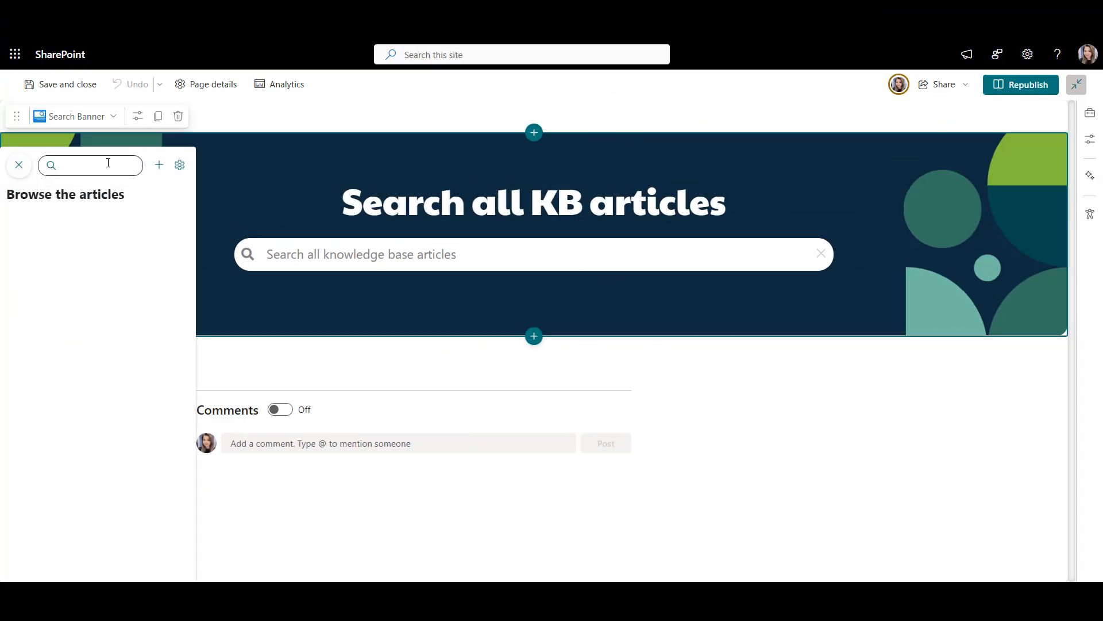
pyautogui.click(160, 165)
pyautogui.click(188, 287)
pyautogui.write('All articles')
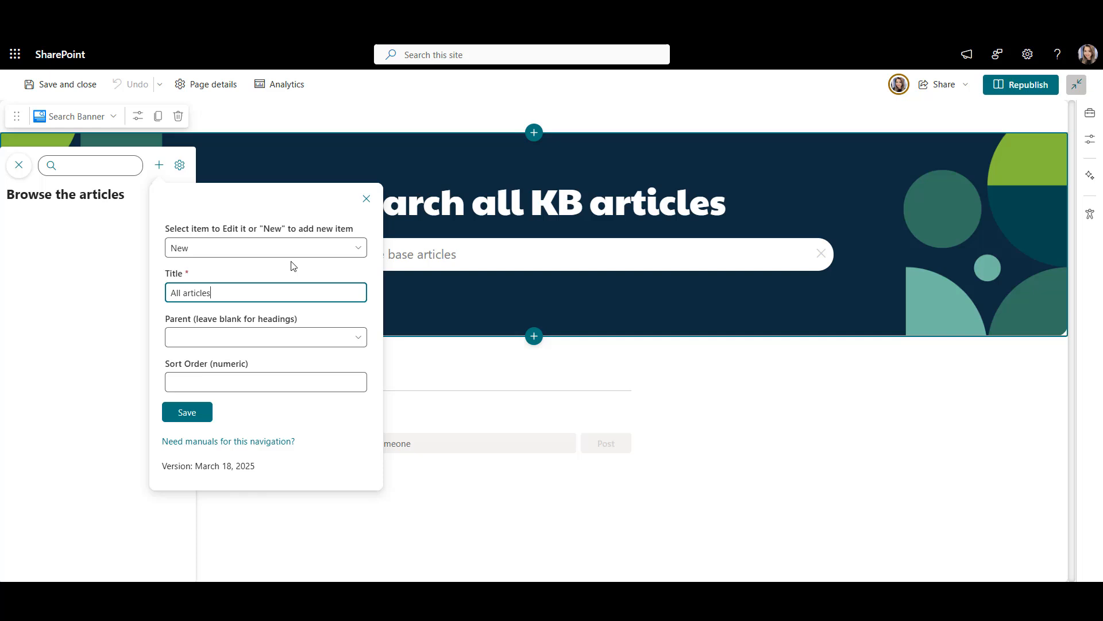
pyautogui.click(313, 334)
pyautogui.click(310, 382)
pyautogui.click(198, 477)
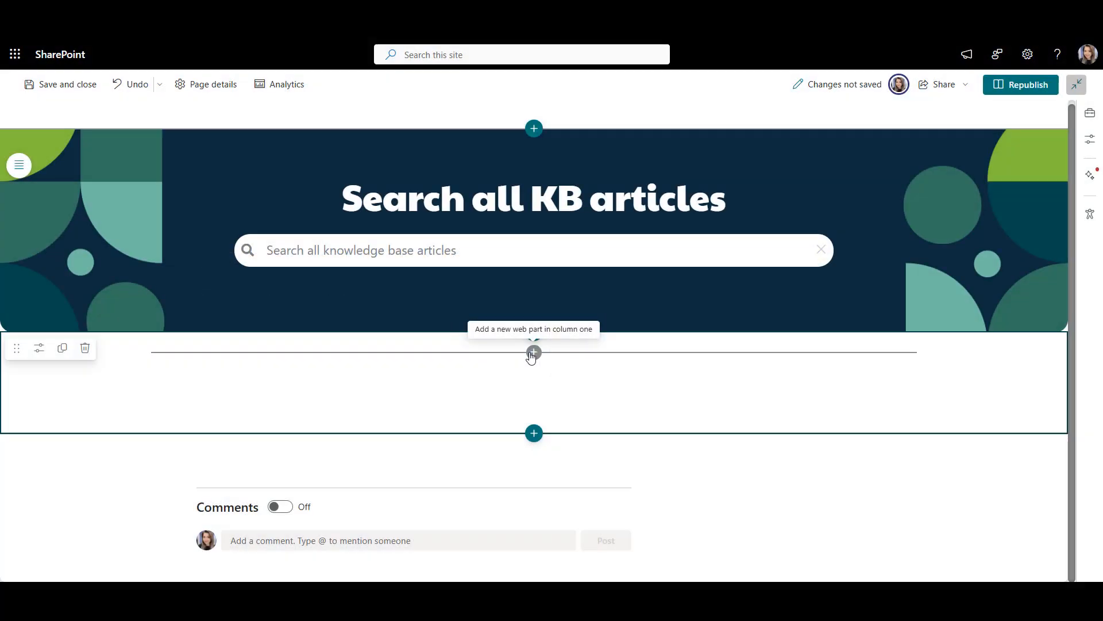
# - Add a Heading web part reading "Articles by Category" in the section below the search banner
pyautogui.click(535, 352)
pyautogui.write('He')
pyautogui.click(468, 224)
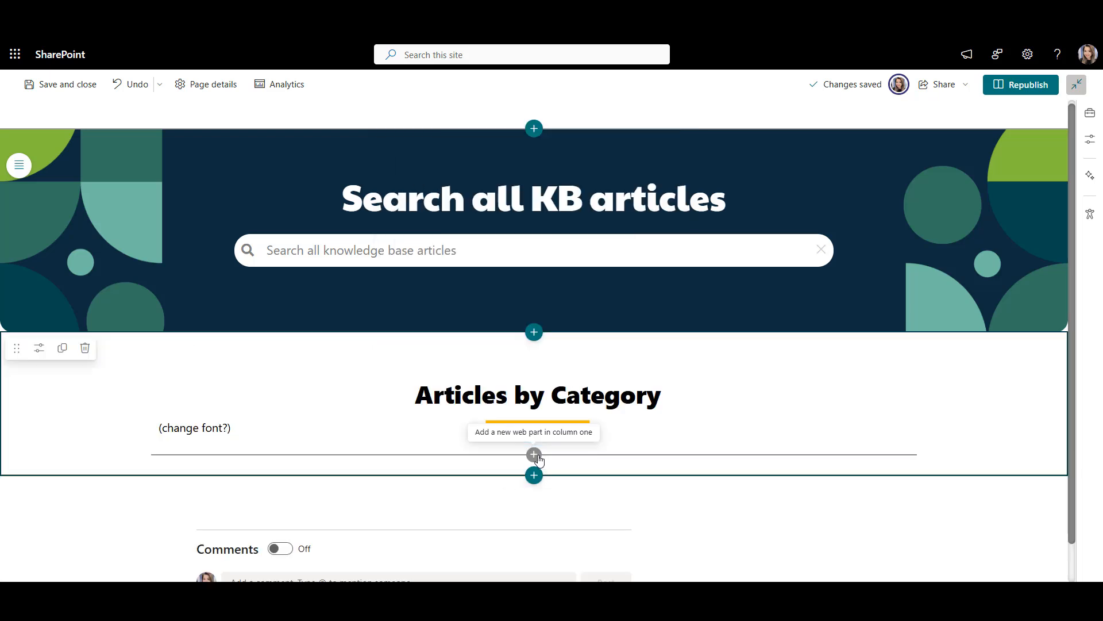
# - Add a Quick Links Plus web part below the "Articles by Category" heading
pyautogui.click(535, 454)
pyautogui.write('quick')
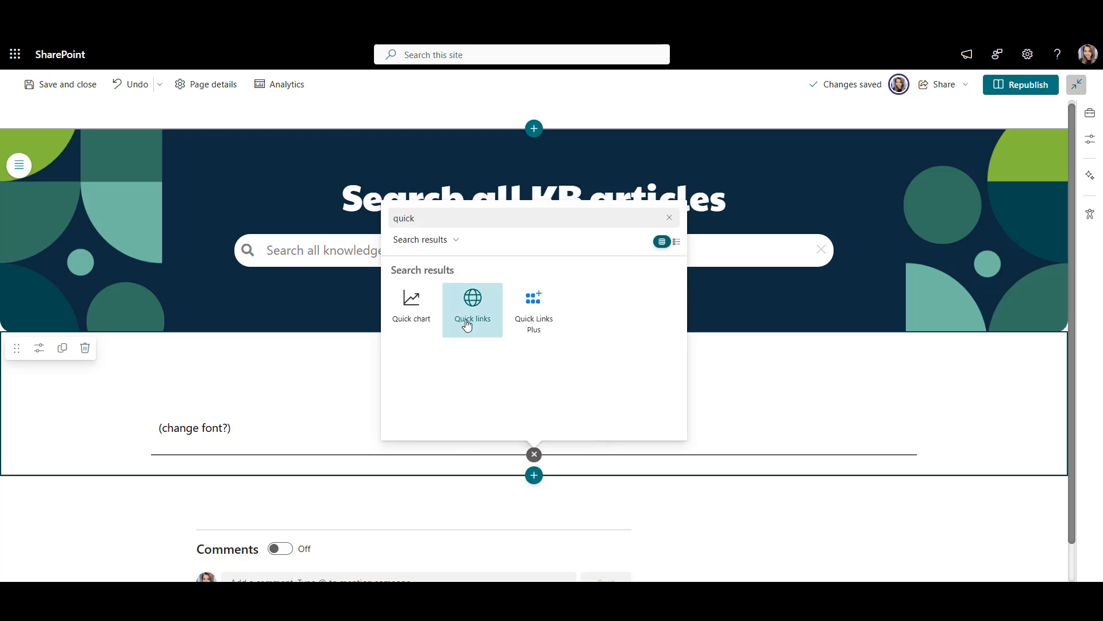
pyautogui.click(546, 330)
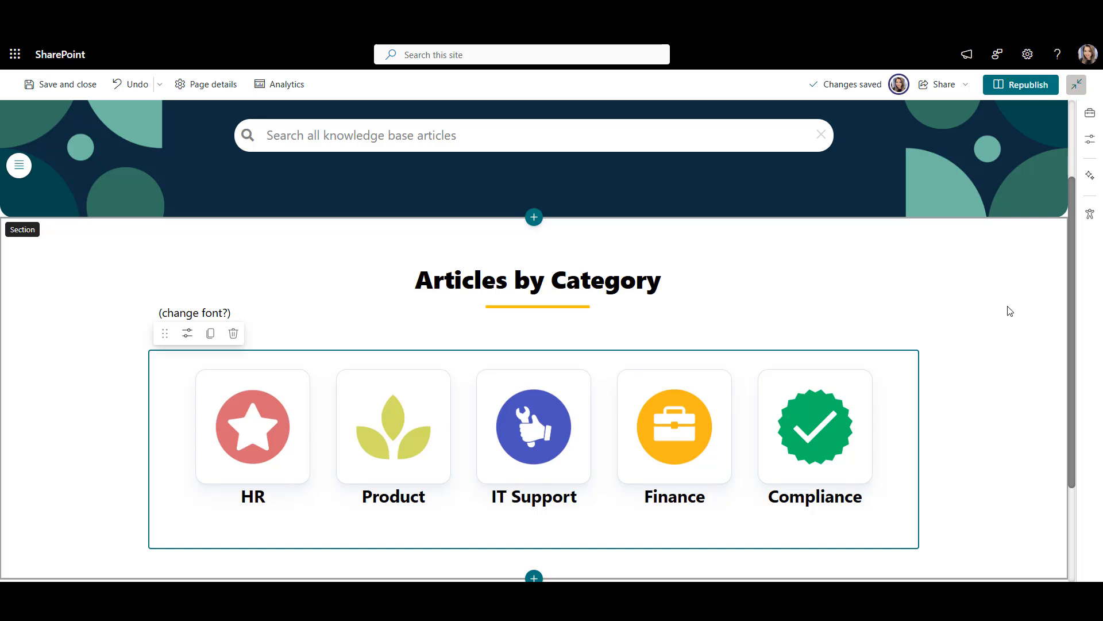
# - Add a News Center web part below the "Popular Articles" heading
pyautogui.scroll(-3, 611, 483)
pyautogui.click(611, 483)
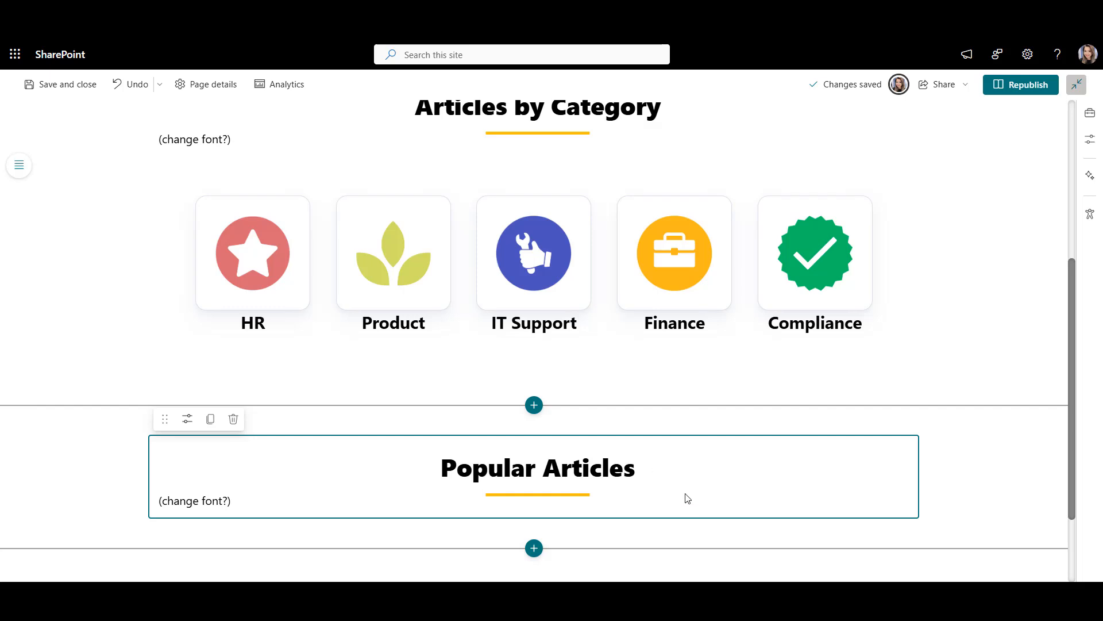
pyautogui.click(533, 527)
pyautogui.write('news')
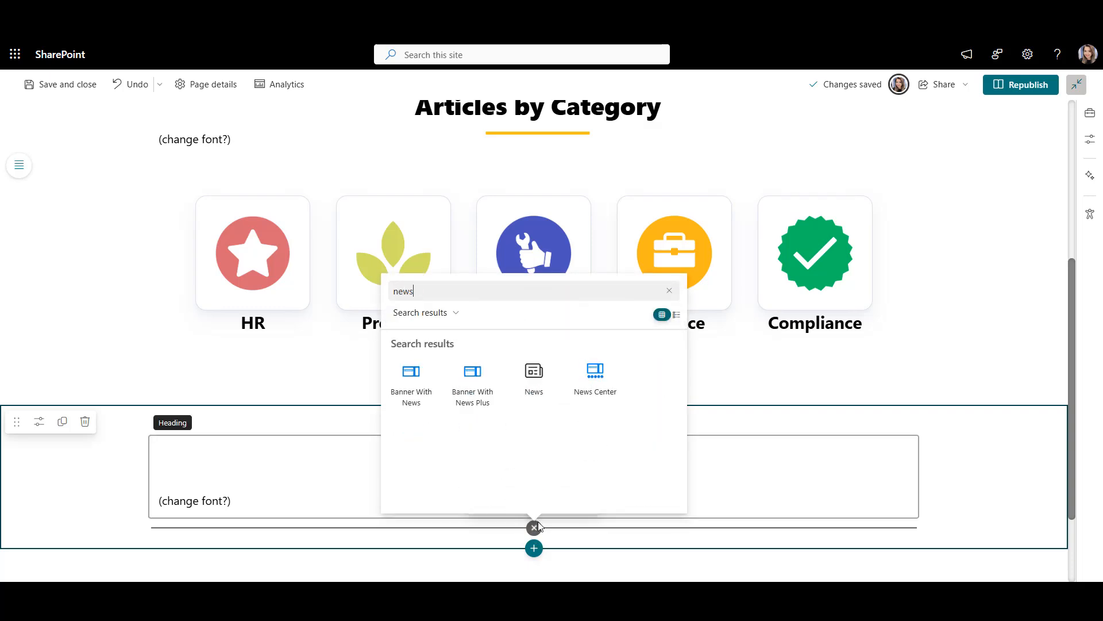
pyautogui.click(597, 401)
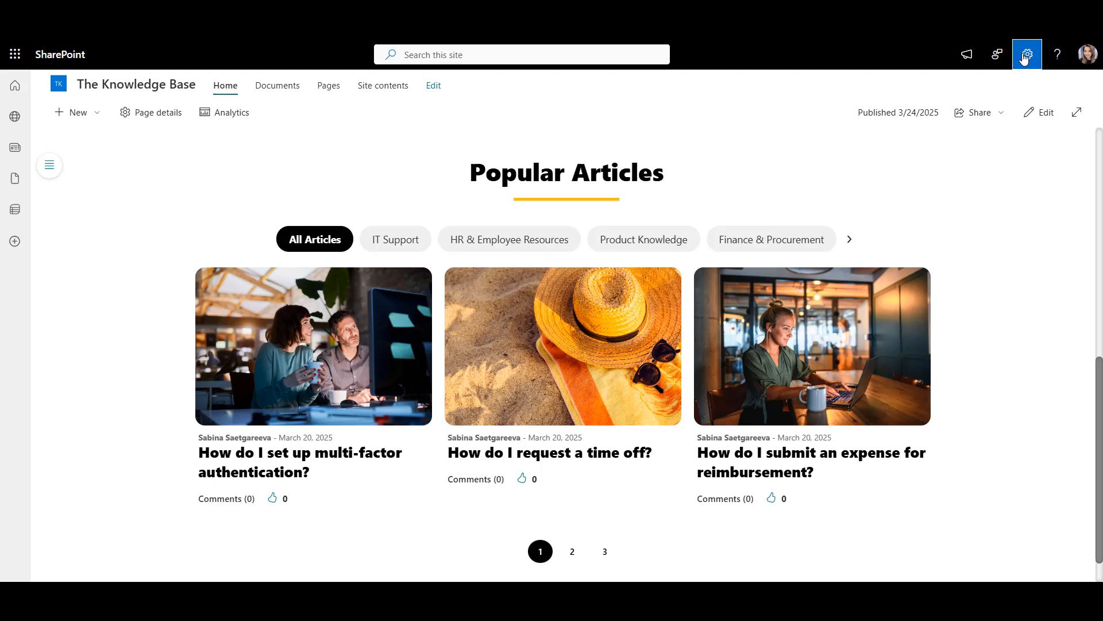
# - Open the Site Pages library from the site contents
pyautogui.click(1027, 54)
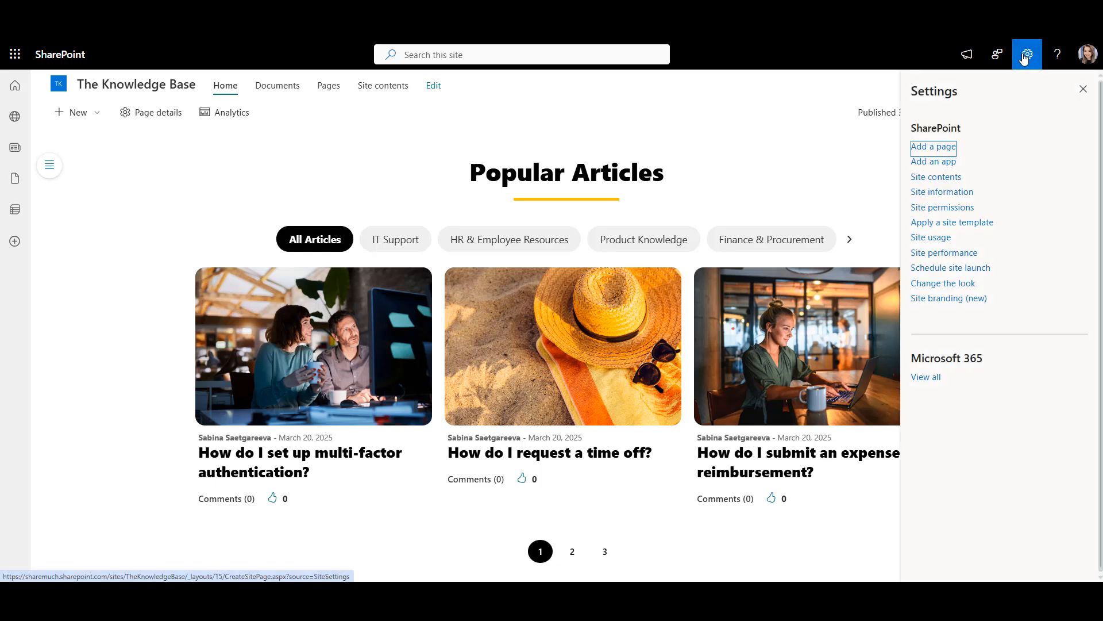
pyautogui.click(951, 182)
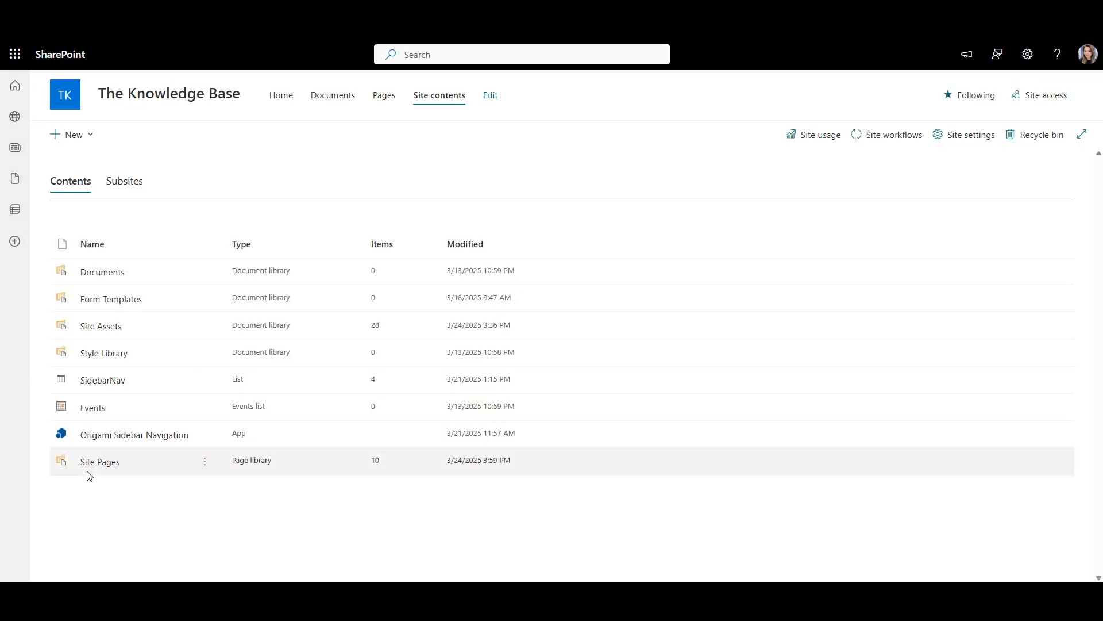
pyautogui.click(91, 471)
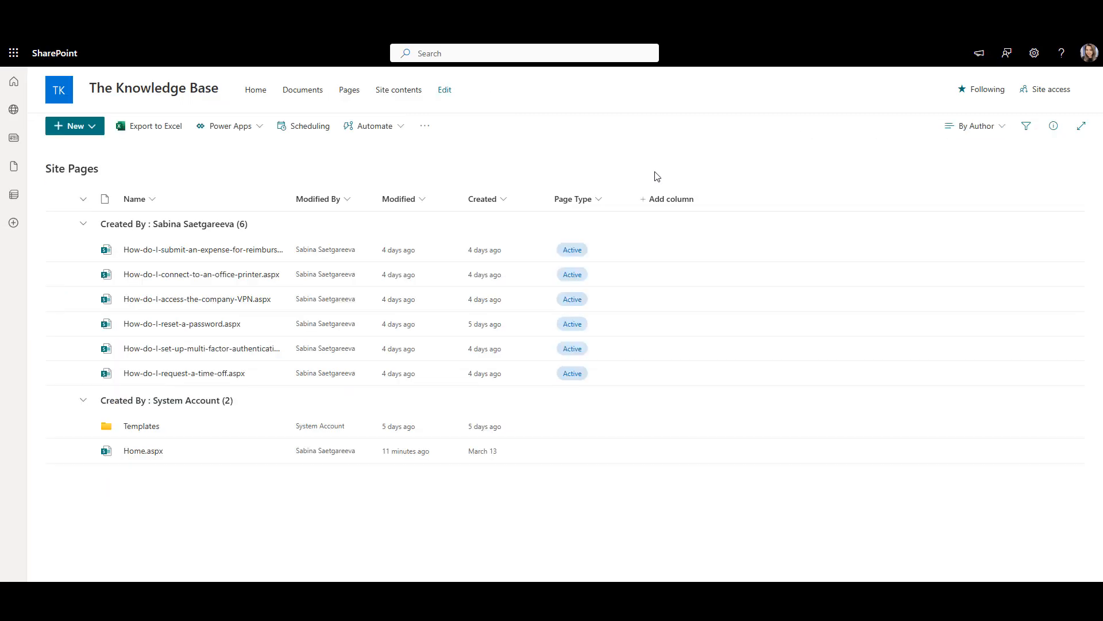
# - Create a Choice column named "KB Category" with the choices HR, IT, Product, Finance and Compliance
pyautogui.click(658, 203)
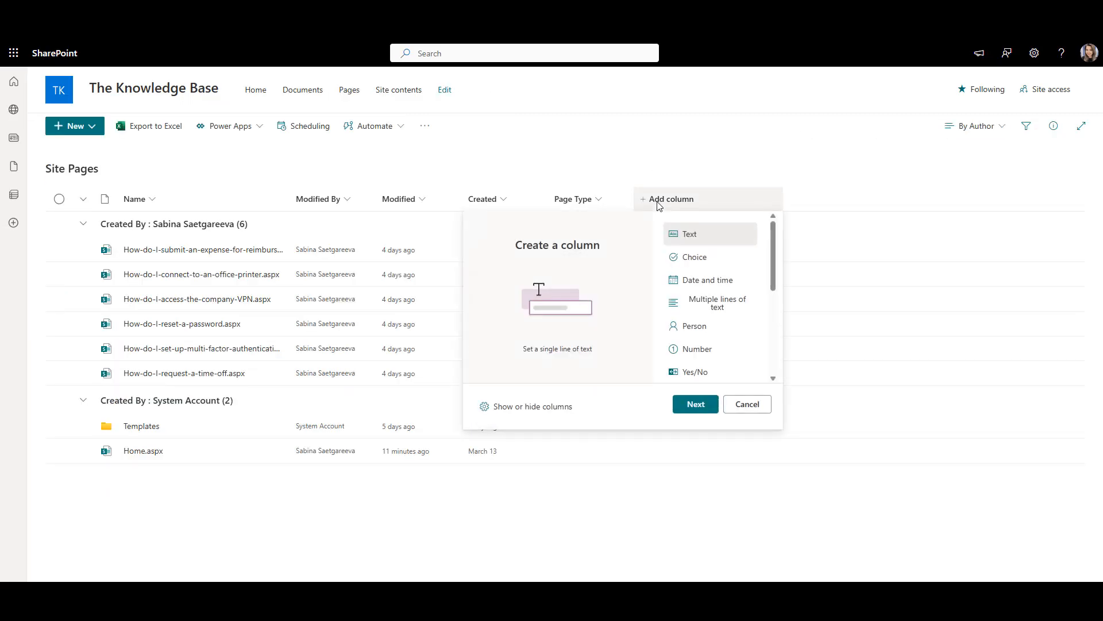
pyautogui.click(703, 256)
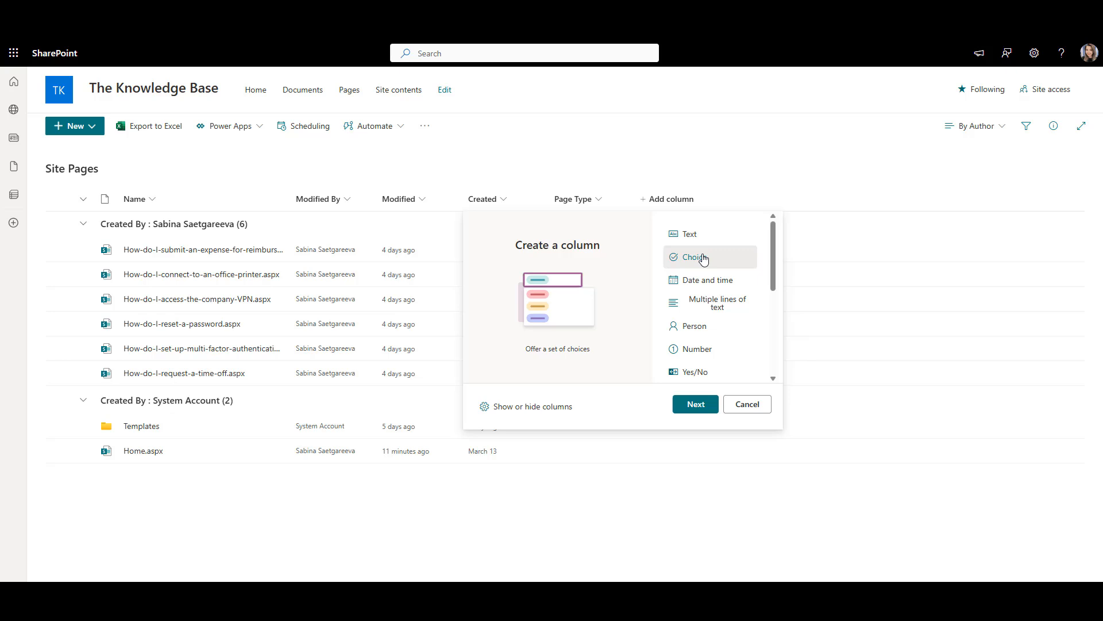
pyautogui.click(694, 404)
pyautogui.write('KB Category')
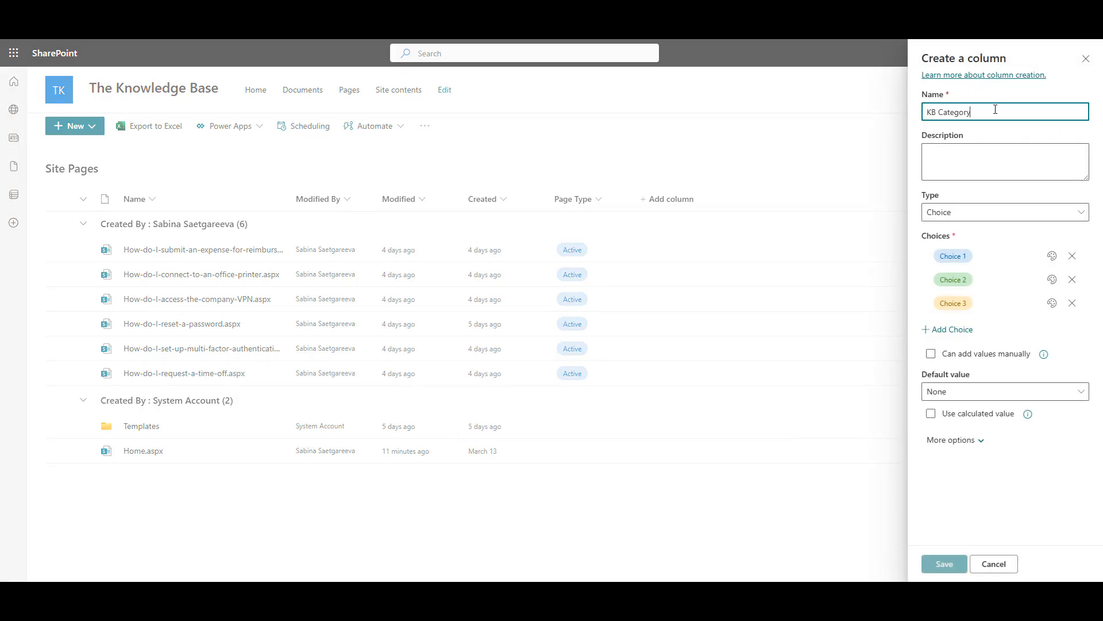
pyautogui.click(965, 257)
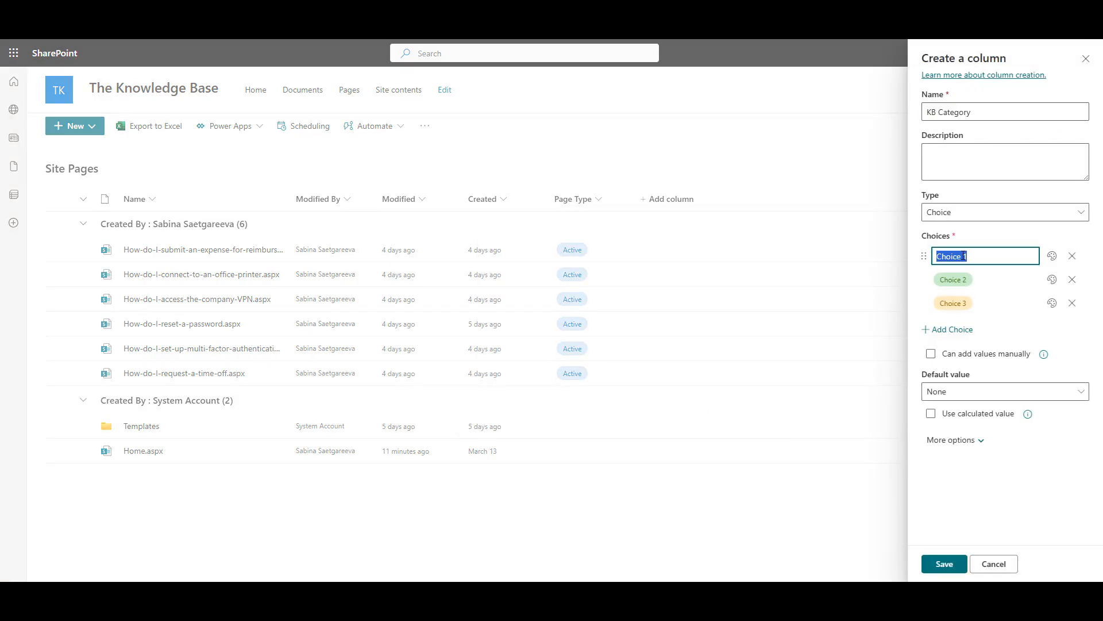
pyautogui.write('HR IT Product Finance Compliance')
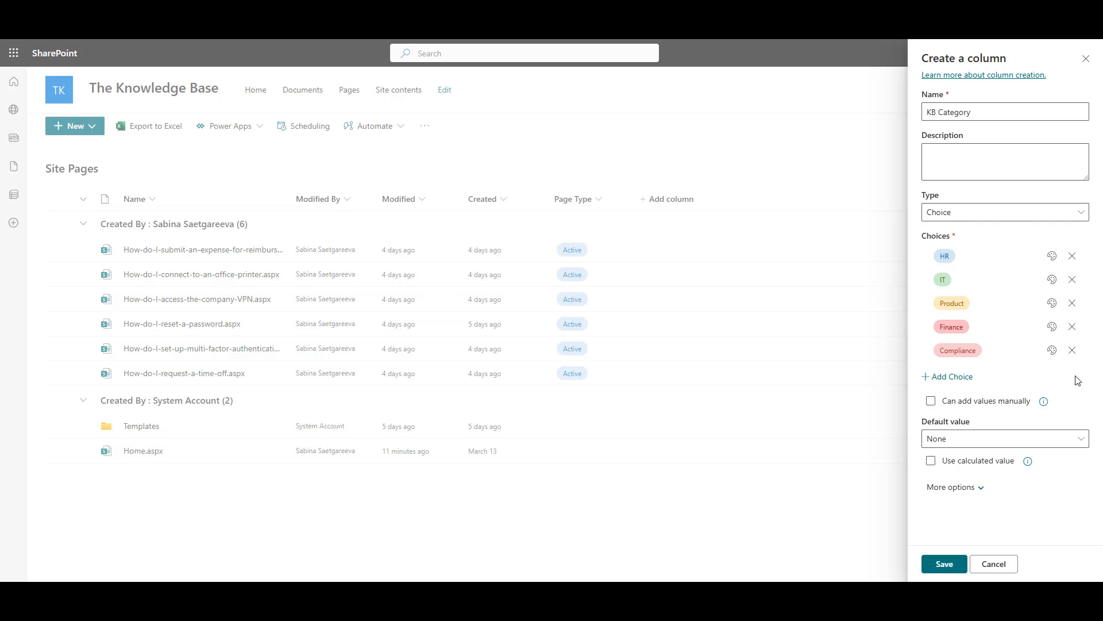
pyautogui.click(932, 564)
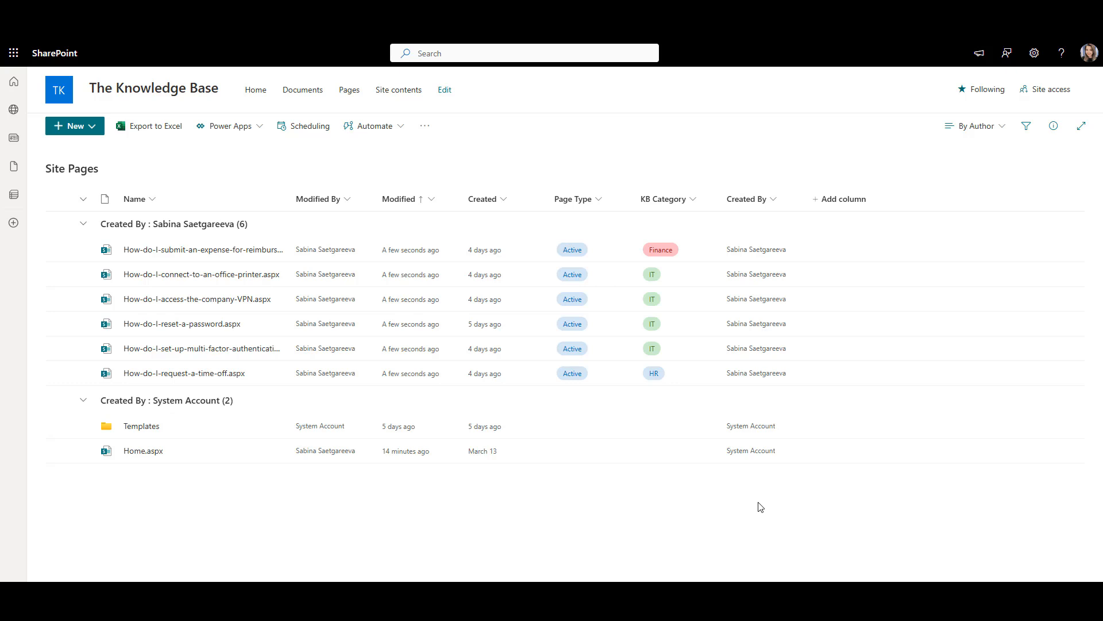
# - Filter the Site Pages library by KB Category to show only IT pages
pyautogui.click(656, 200)
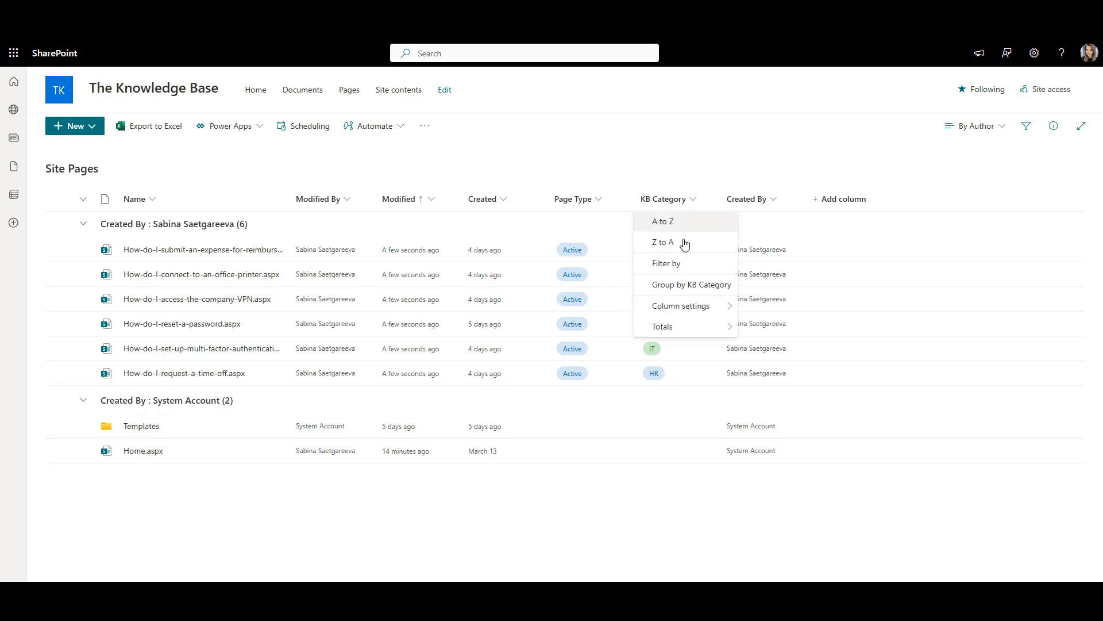
pyautogui.click(682, 261)
pyautogui.click(931, 132)
pyautogui.click(936, 163)
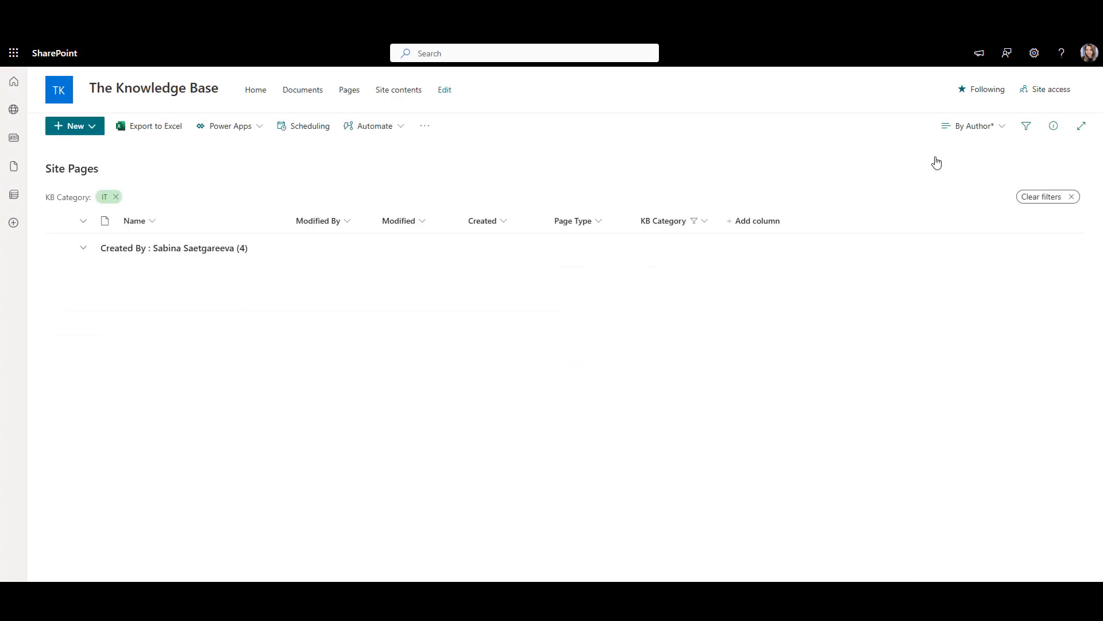
# - Save the filtered library view as a public view named "IT Articles"
pyautogui.click(973, 126)
pyautogui.click(977, 337)
pyautogui.write('IT Articles')
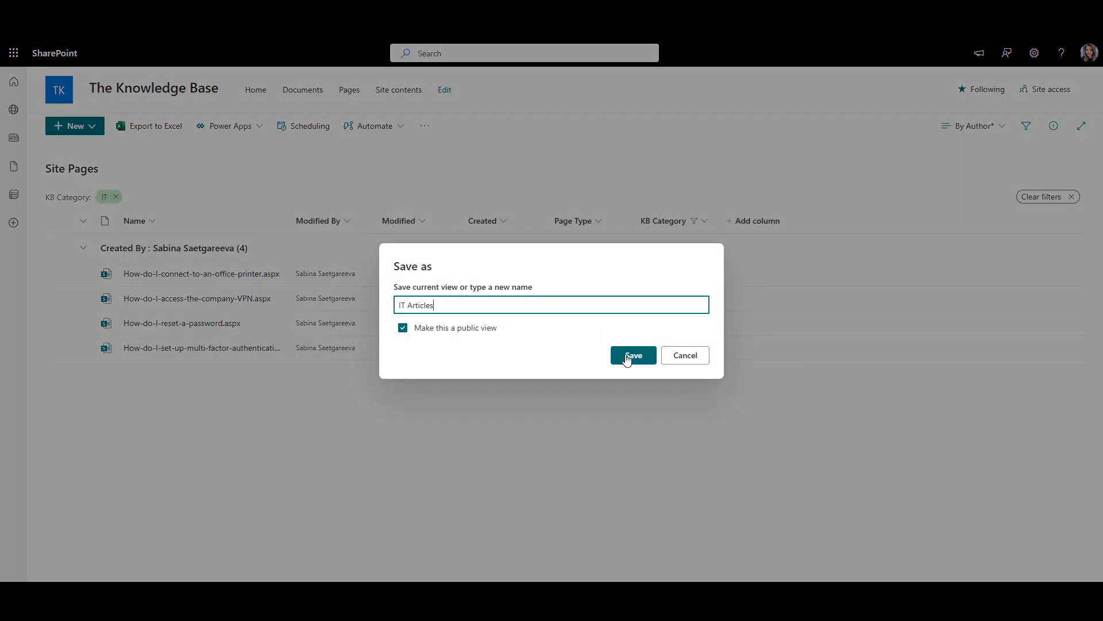
pyautogui.click(634, 355)
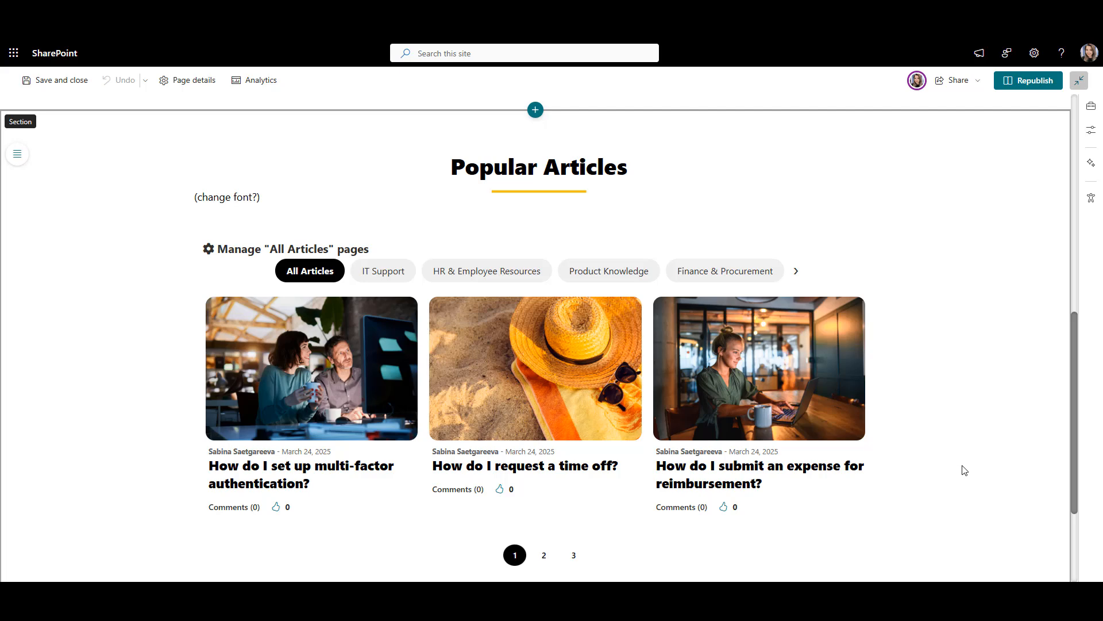
# - Set the IT Support category's source to the copied IT Articles view link, sort it by Number of Views and save the category list
pyautogui.click(221, 214)
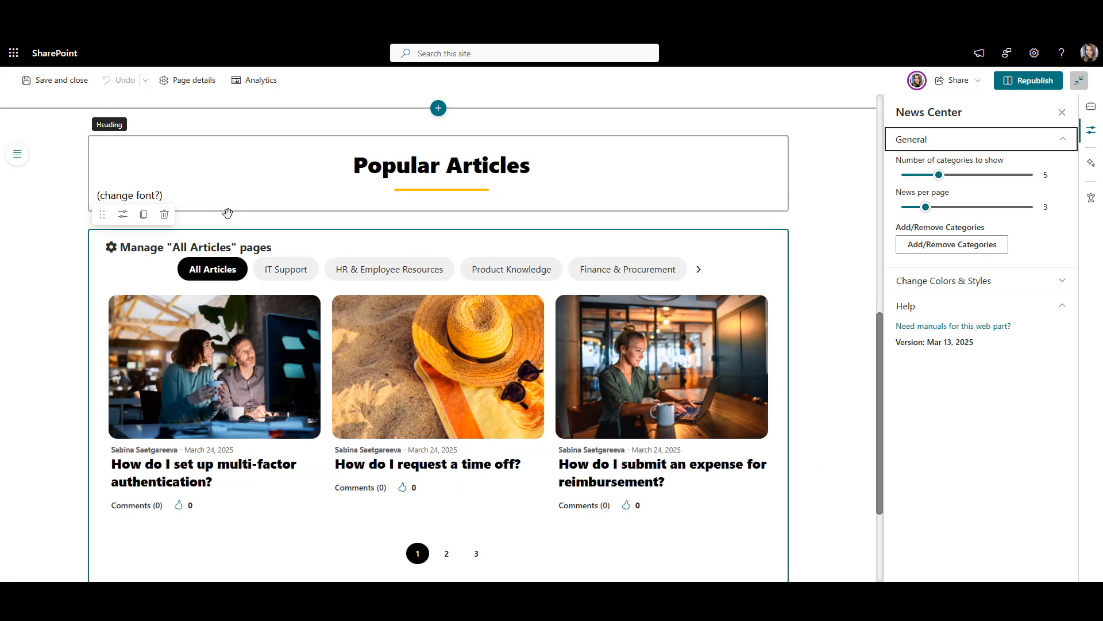
pyautogui.click(988, 244)
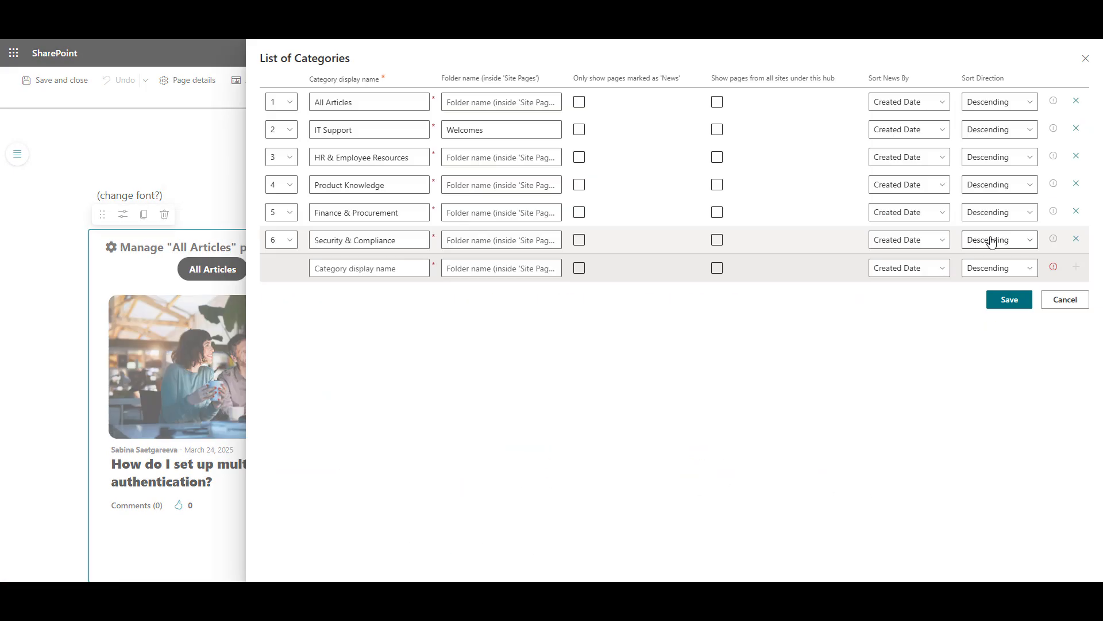
pyautogui.doubleClick(472, 128)
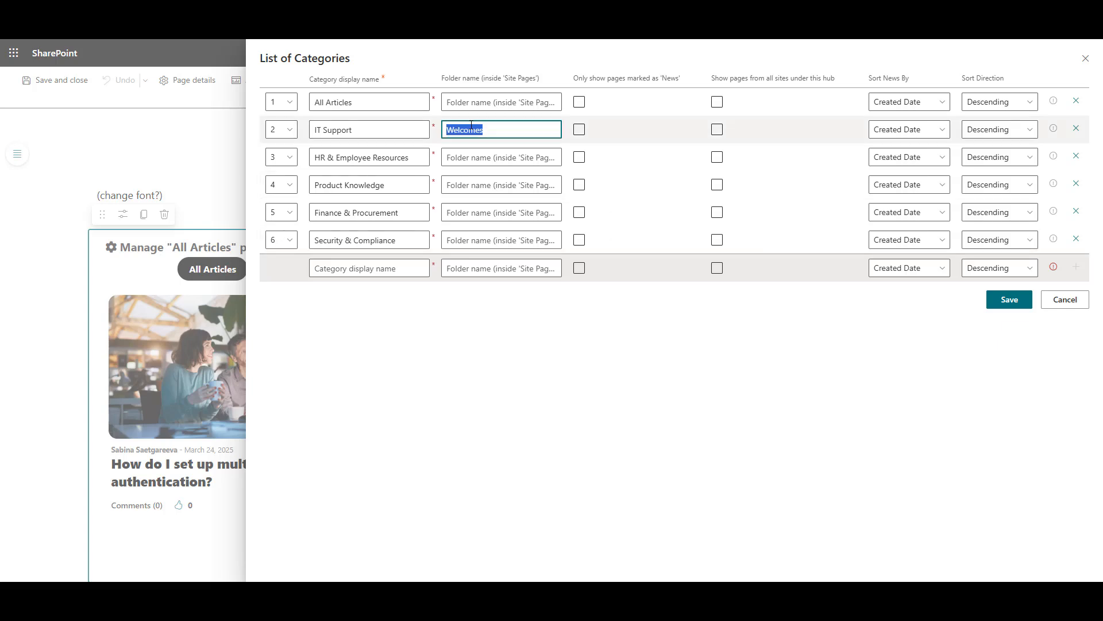
pyautogui.hotkey('ctrl', 'v')
pyautogui.click(937, 130)
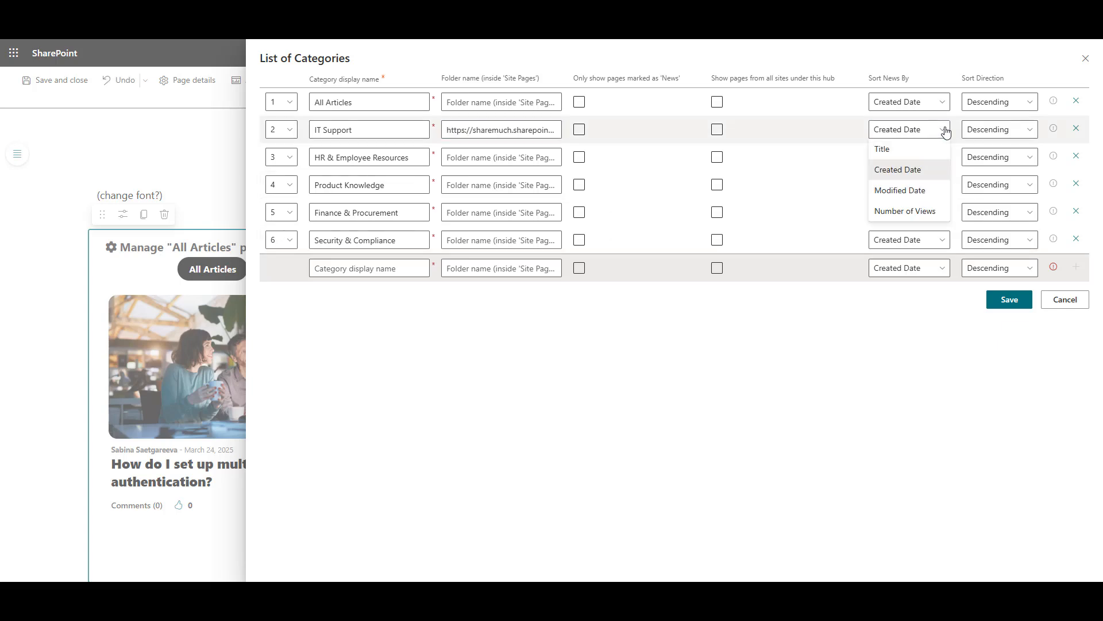
pyautogui.click(926, 213)
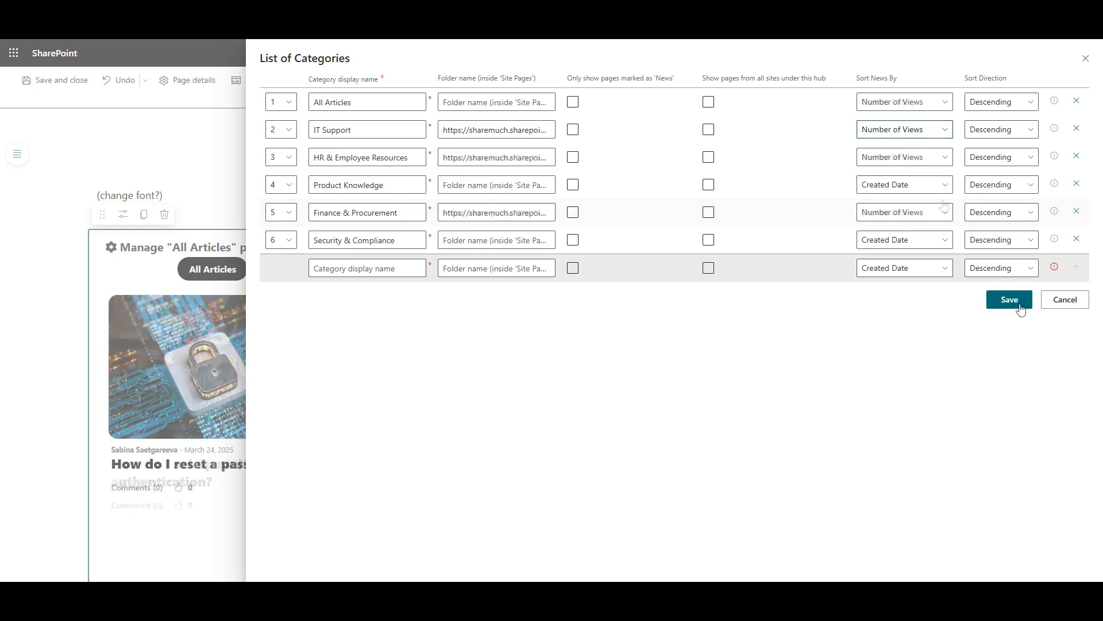
pyautogui.click(1020, 305)
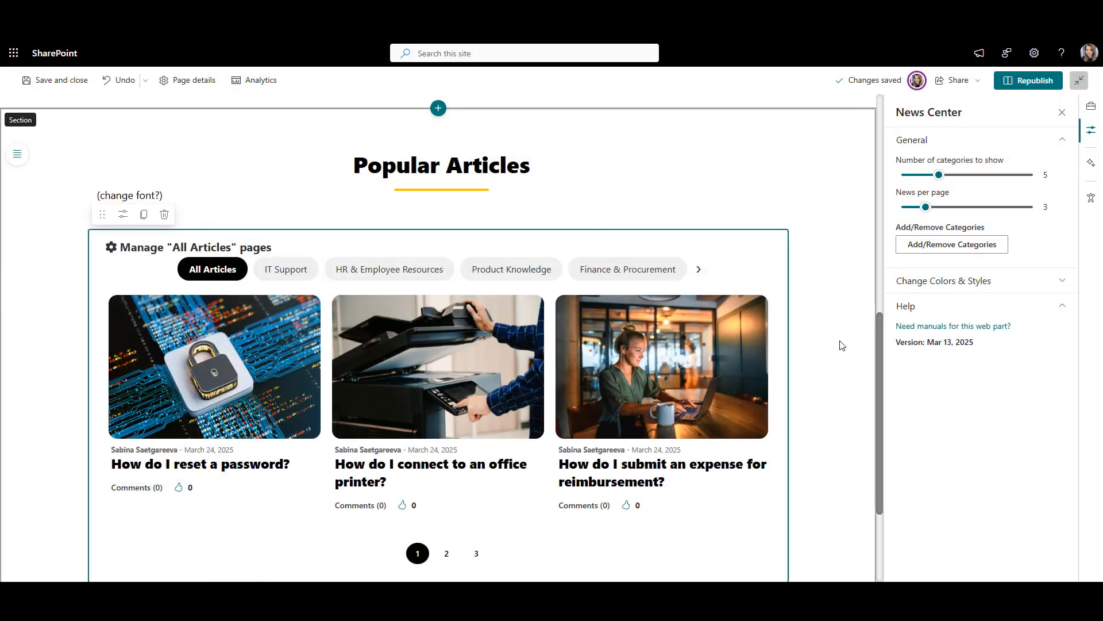
# - Check the Popular Articles feed for the IT Support, HR & Employee Resources and Finance & Procurement categories
pyautogui.click(285, 274)
pyautogui.click(358, 275)
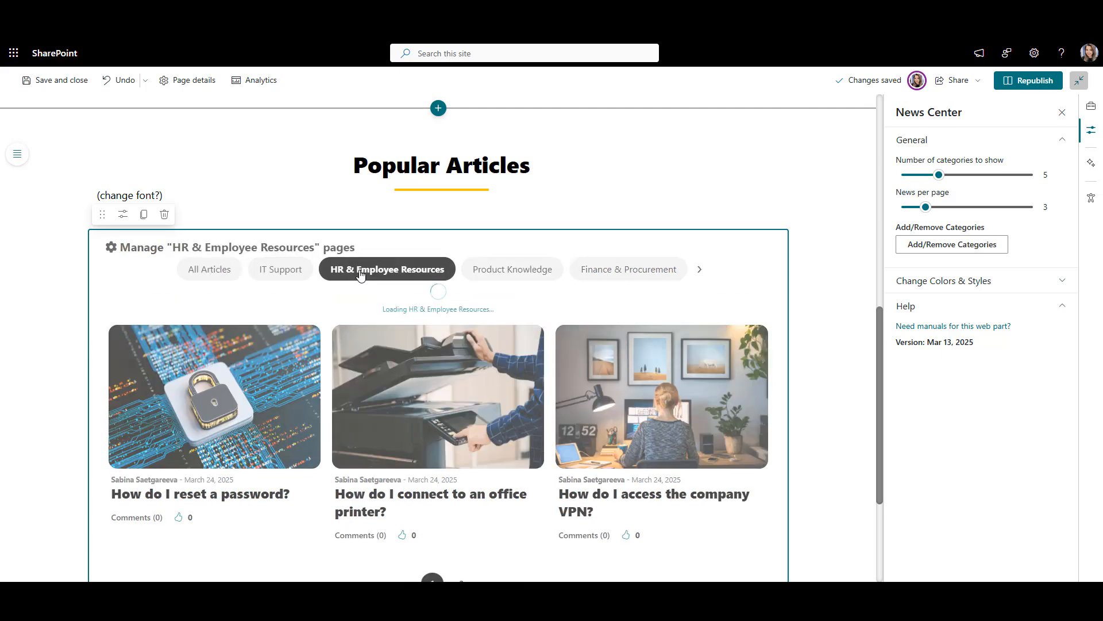
pyautogui.click(630, 279)
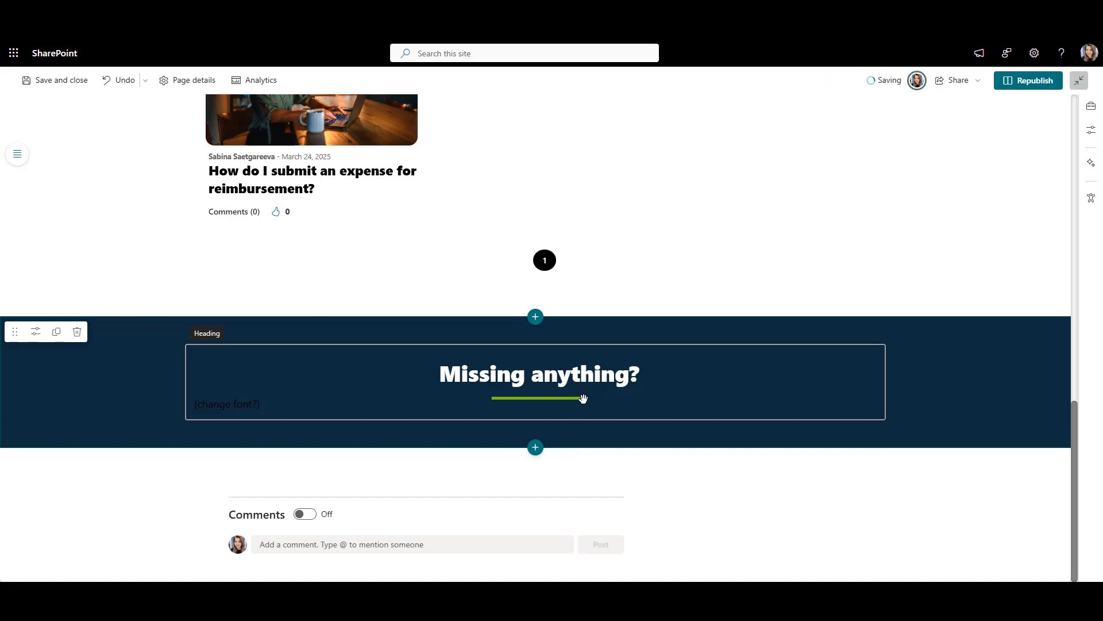
# - Add a Feedback to List web part below the "Missing anything?" heading
pyautogui.click(535, 428)
pyautogui.write('feed')
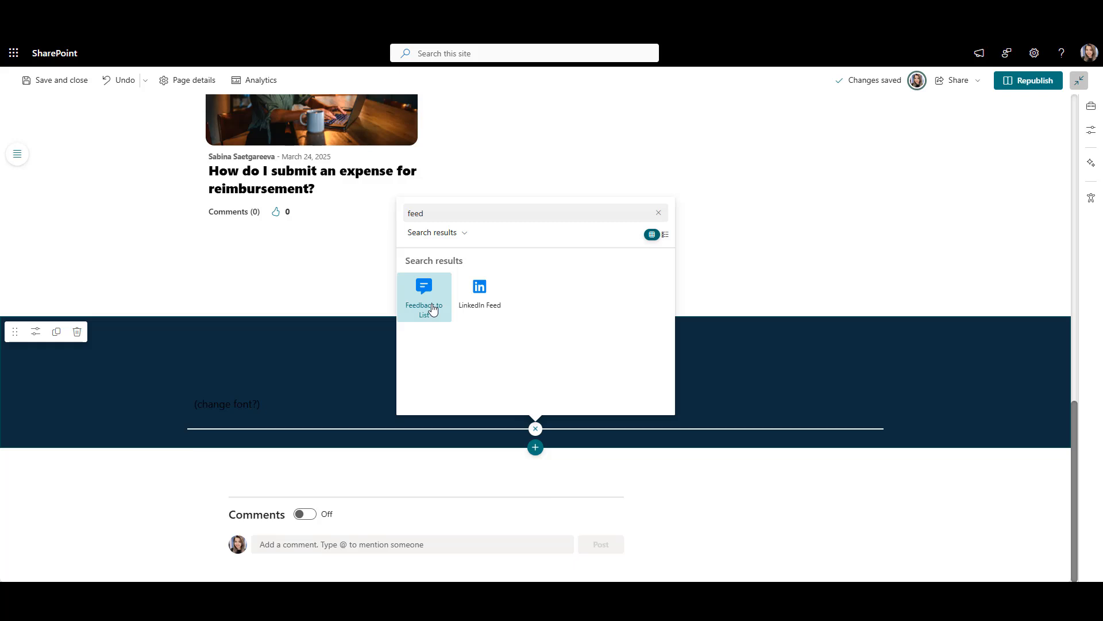
pyautogui.click(433, 309)
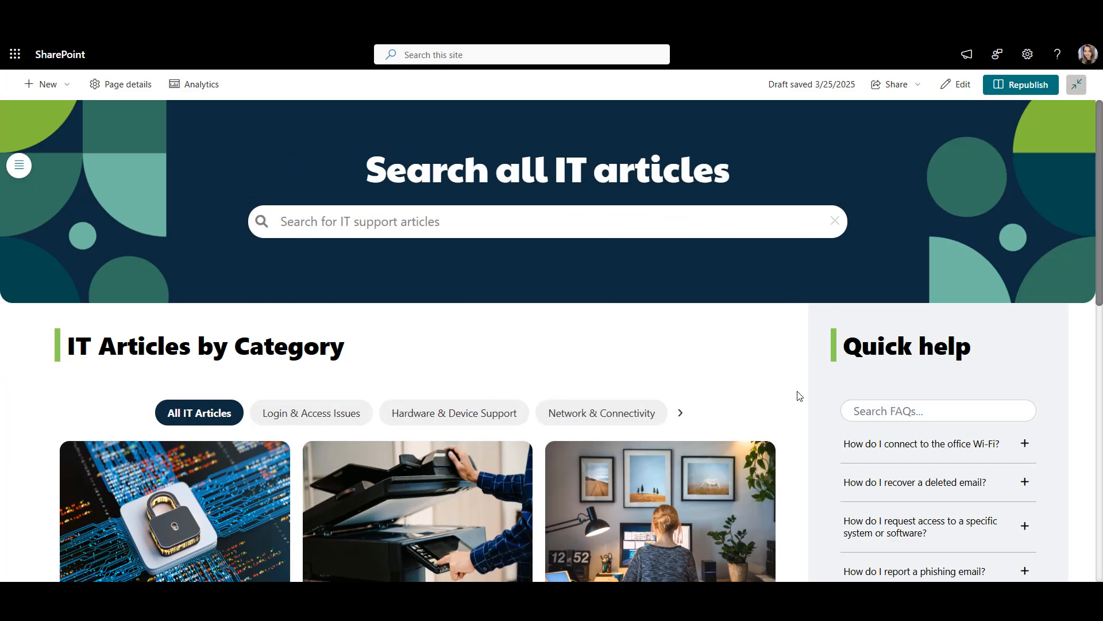
# - Add a Search Banner web part to the full-width section of the IT topic page
pyautogui.scroll(-5, 799, 395)
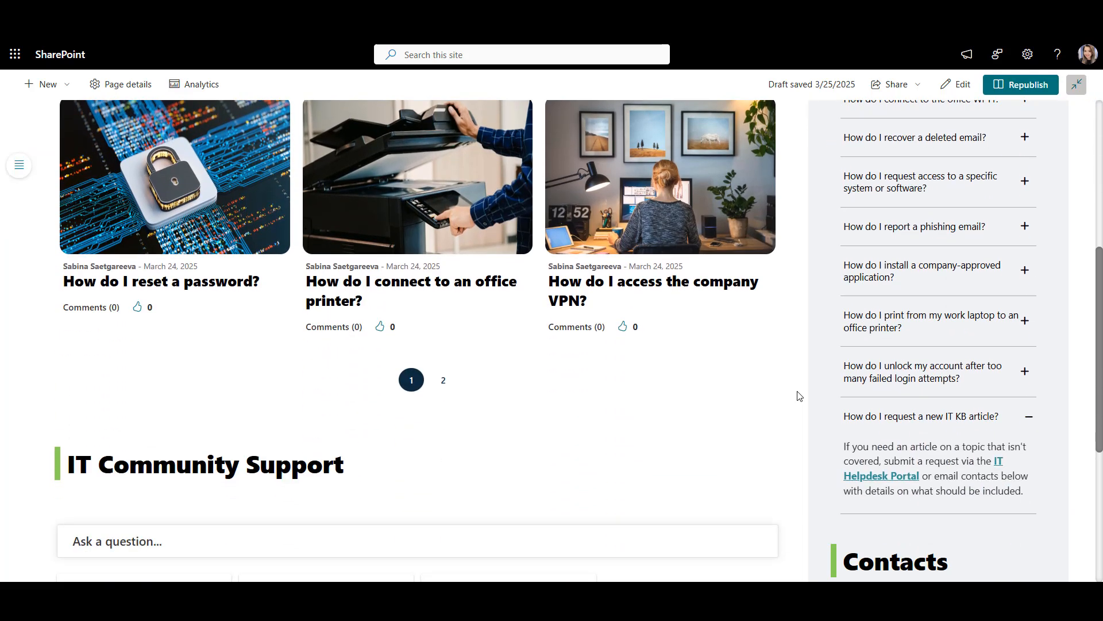
pyautogui.scroll(-4, 799, 395)
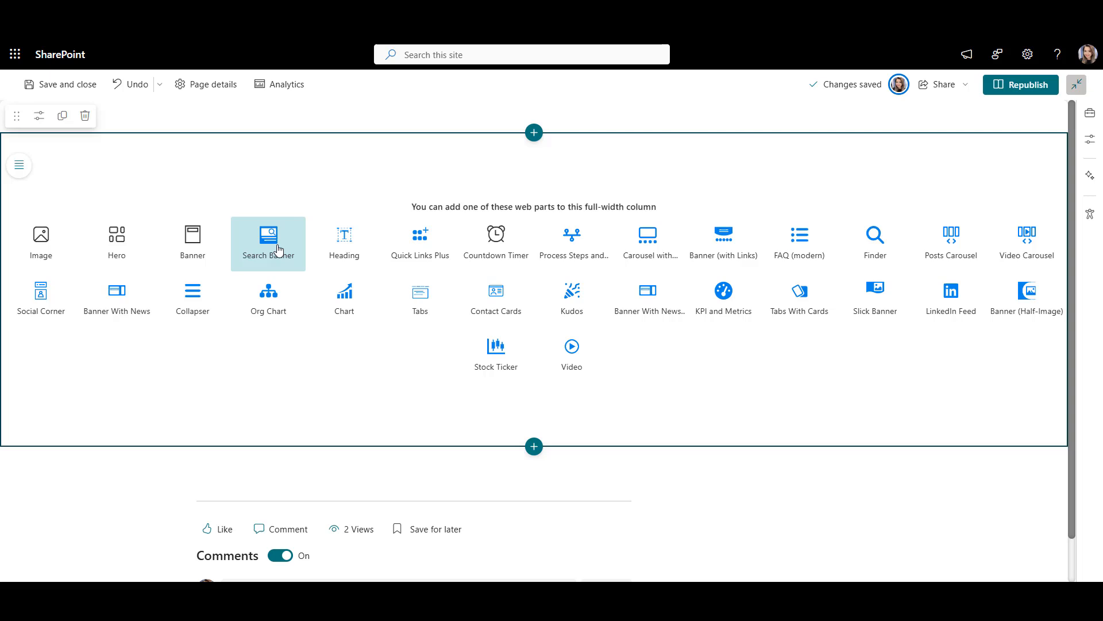
pyautogui.click(278, 249)
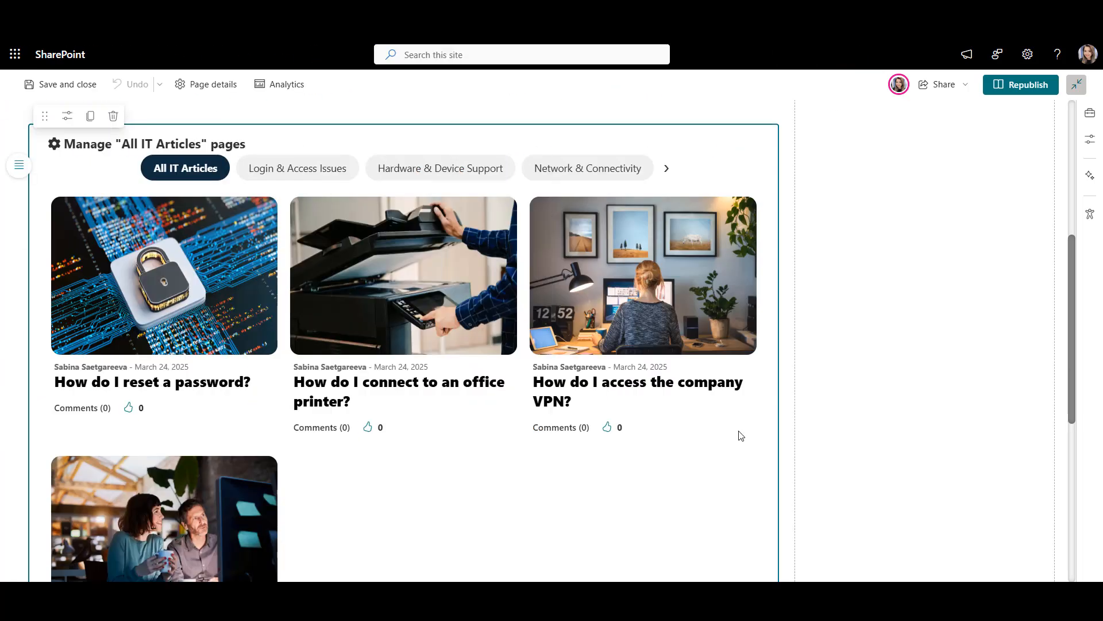
# - Check the IT article feed for Login & Access Issues, Hardware & Device Support and Network & Connectivity
pyautogui.click(328, 175)
pyautogui.click(445, 172)
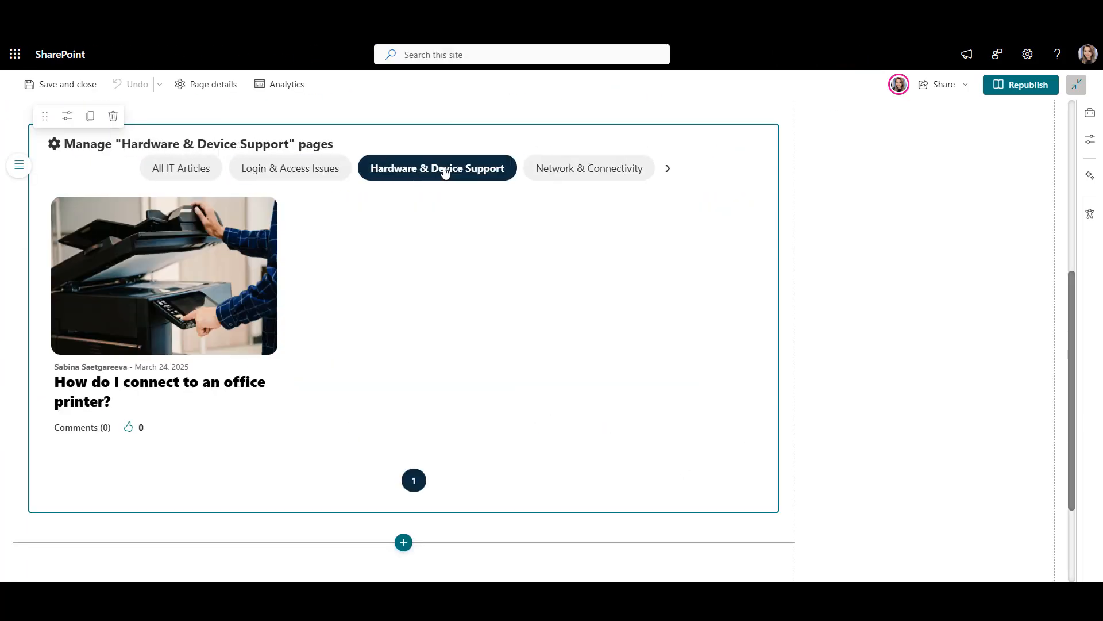
pyautogui.click(572, 172)
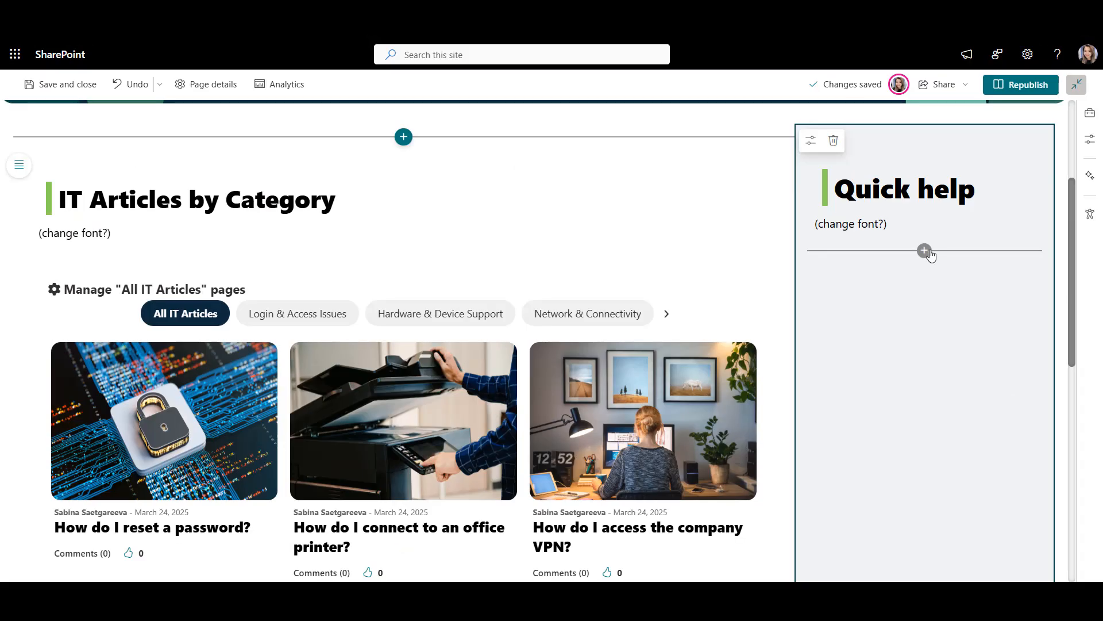
# - Add an FAQ (modern) web part below the Quick help heading
pyautogui.click(926, 251)
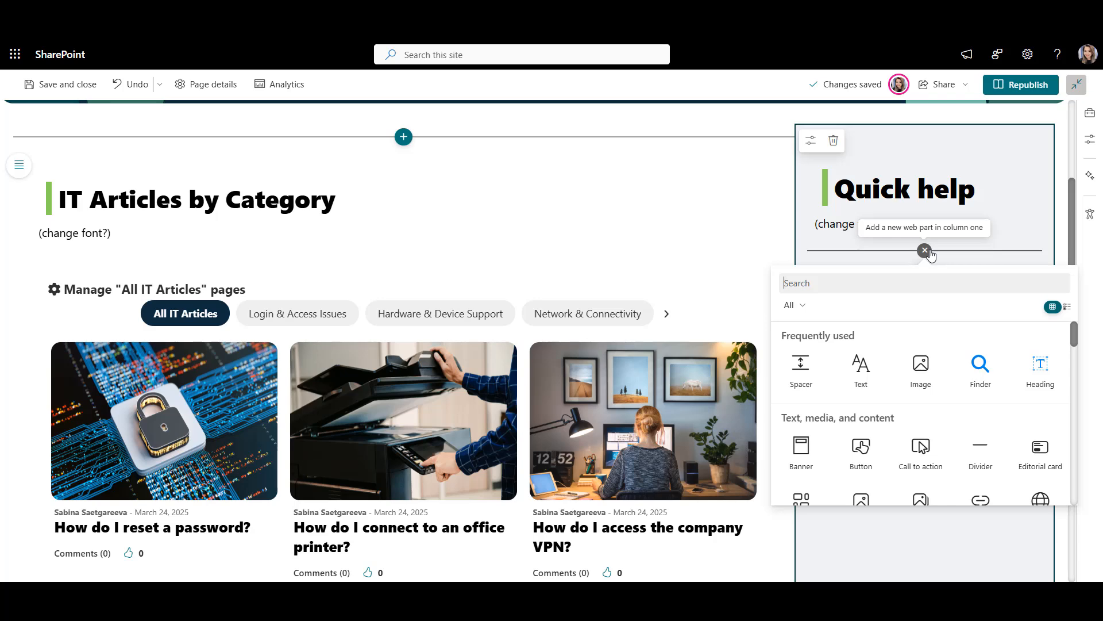
pyautogui.write('faq')
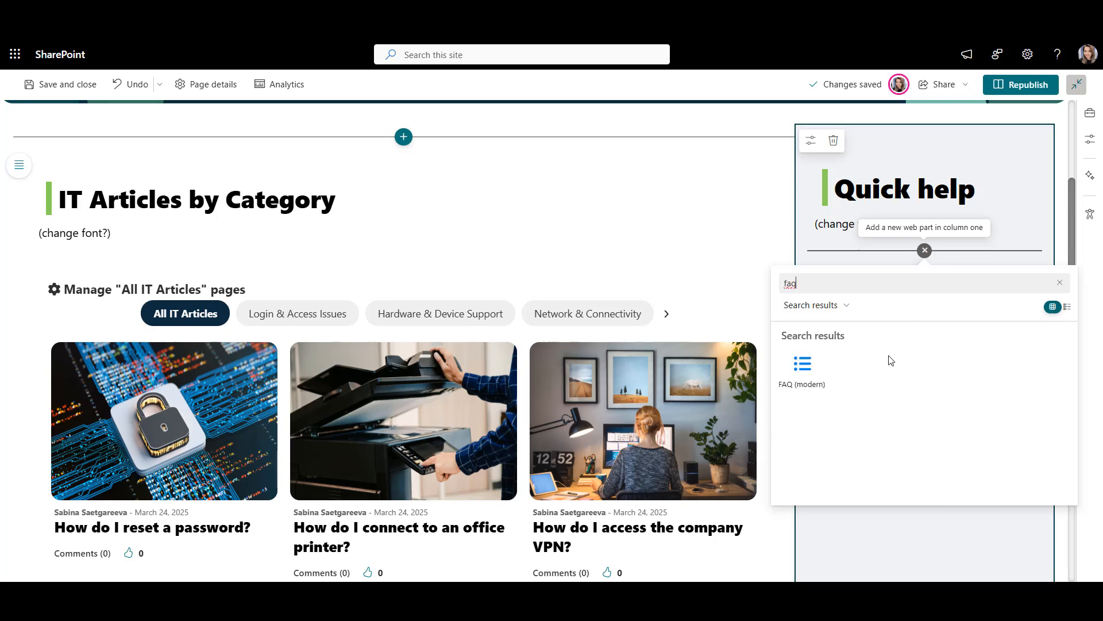
pyautogui.click(796, 384)
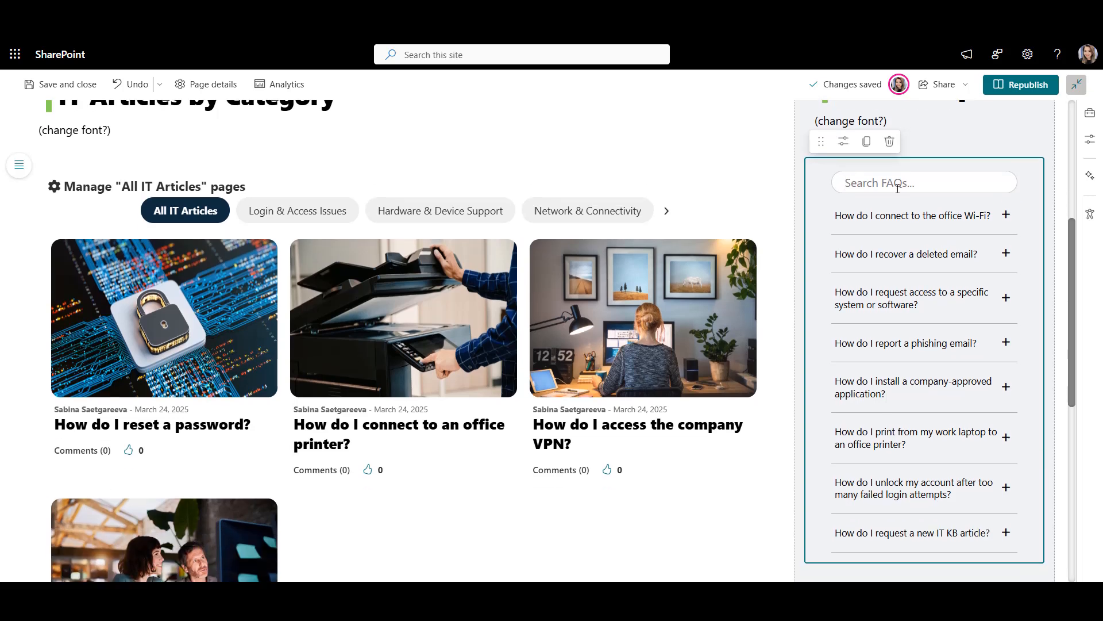
# - Search the Quick help FAQs for "KB" and expand the question about requesting a new IT KB article
pyautogui.click(898, 183)
pyautogui.write('KB')
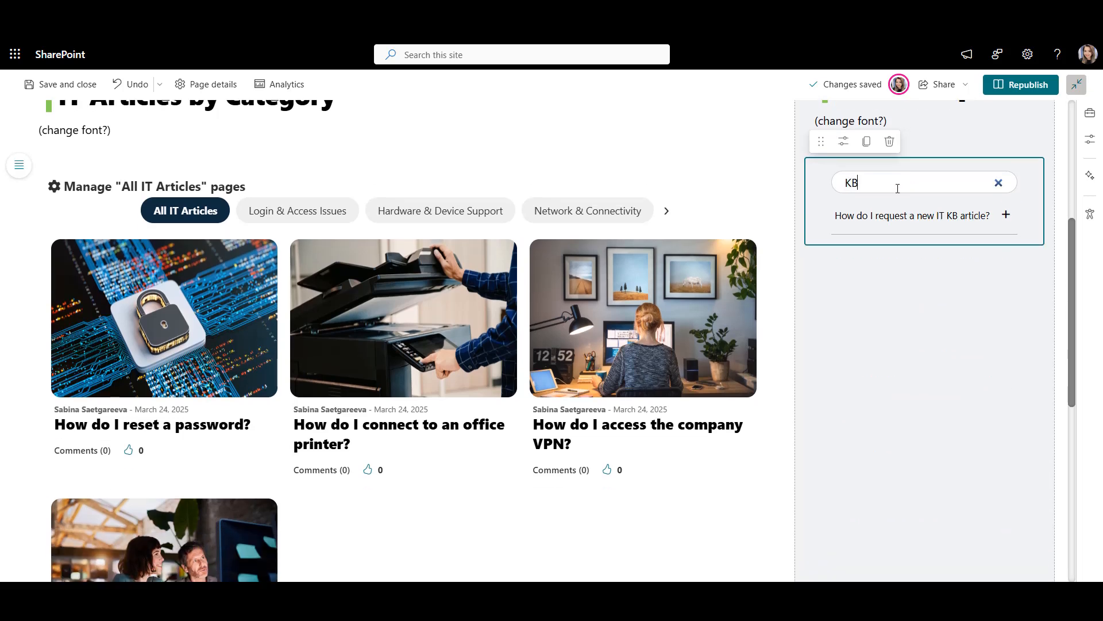
pyautogui.click(1006, 215)
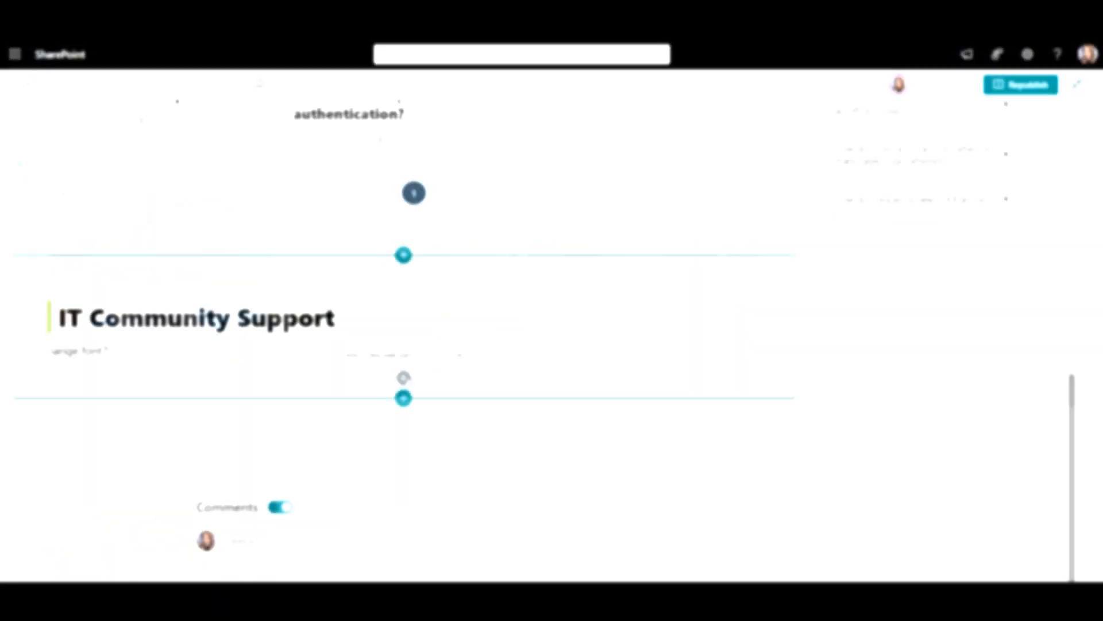
# - Add a Social Corner web part under the IT Community Support heading, and add a Conversations web part there as an alternative
pyautogui.click(404, 378)
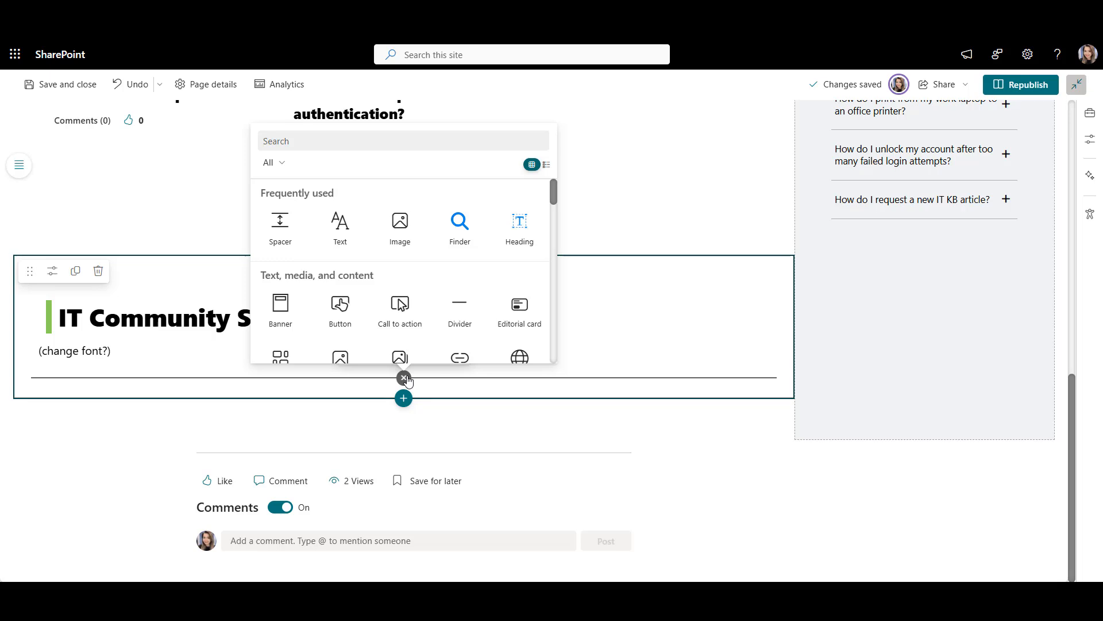
pyautogui.write('social')
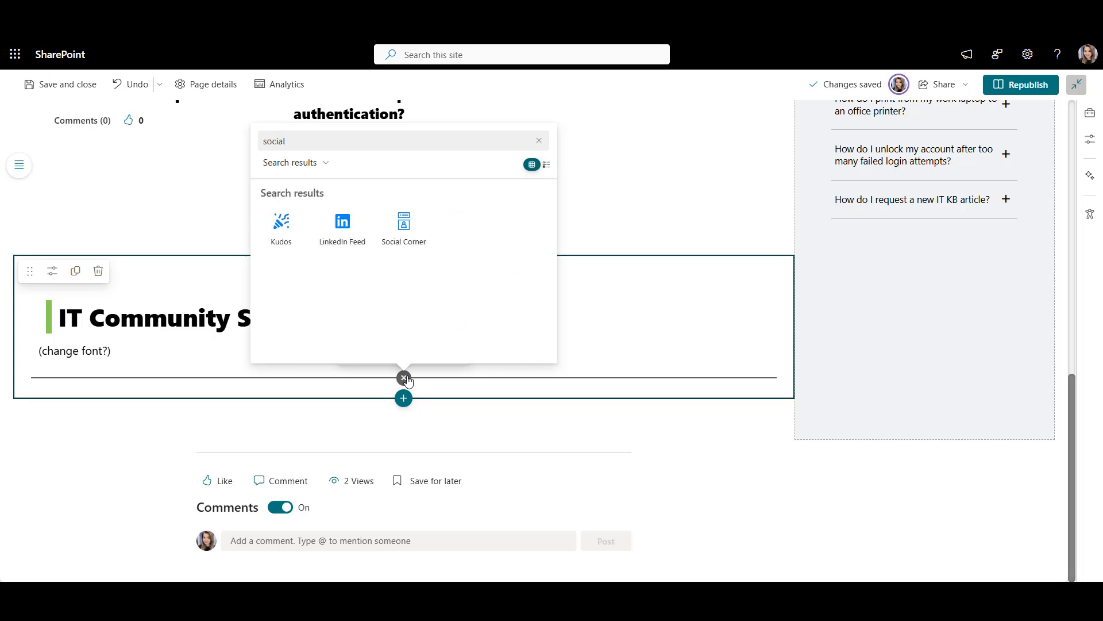
pyautogui.click(403, 253)
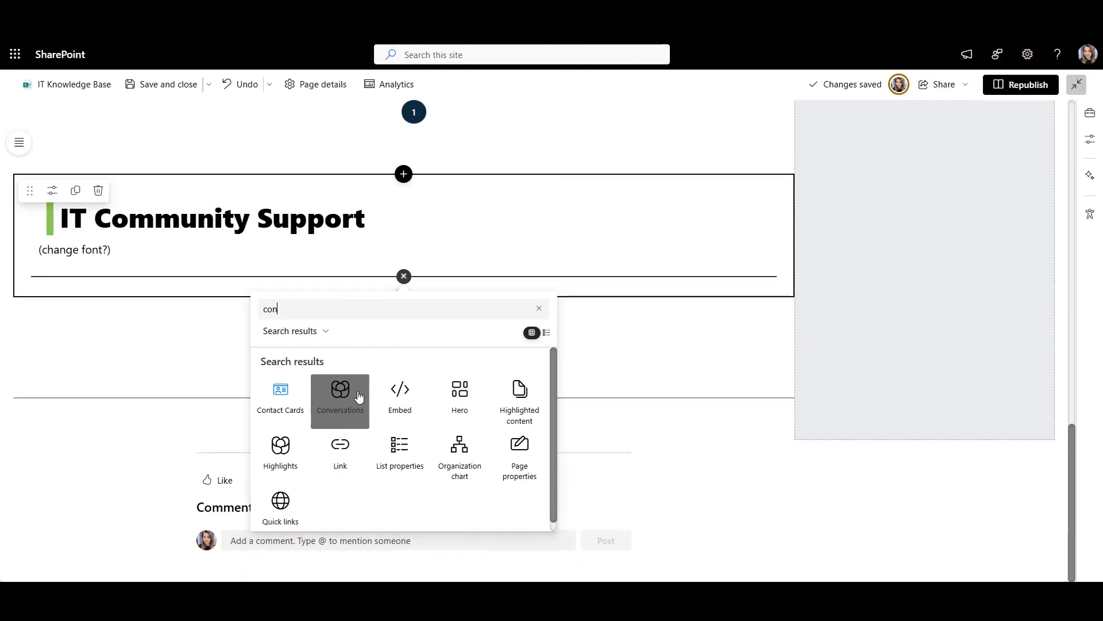
pyautogui.click(357, 397)
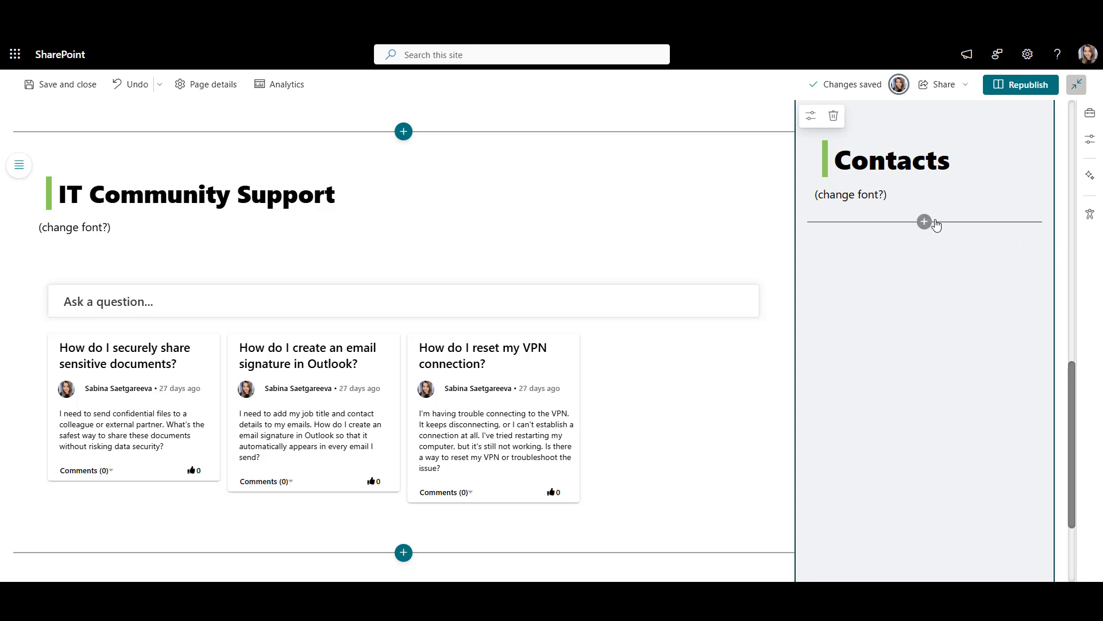
# - Add a Contact Cards web part below the Contacts heading
pyautogui.click(925, 222)
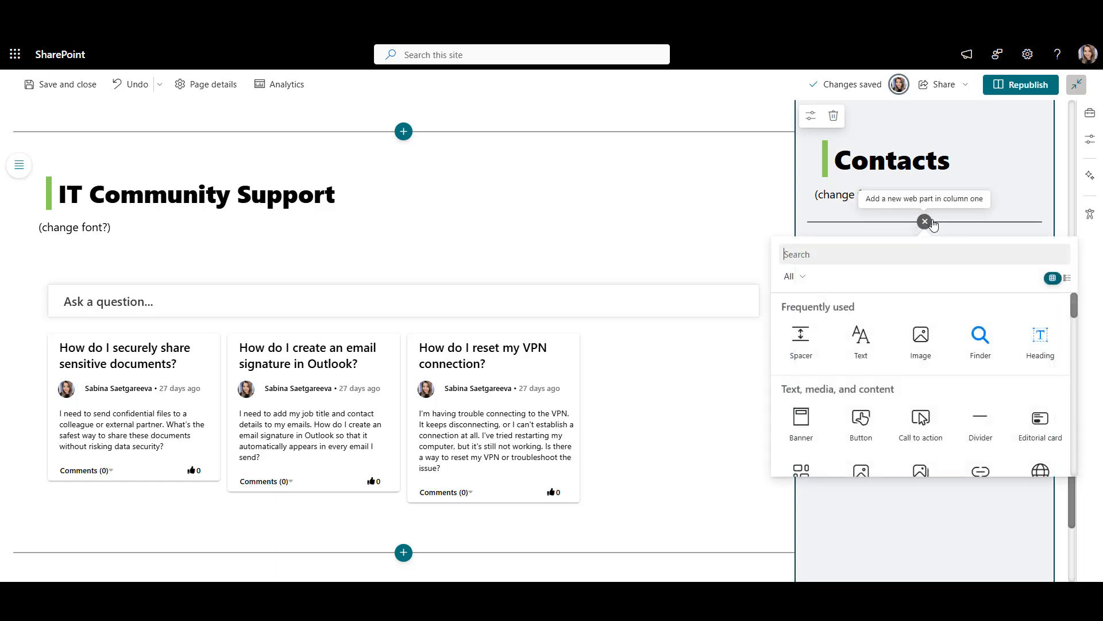
pyautogui.write('conta')
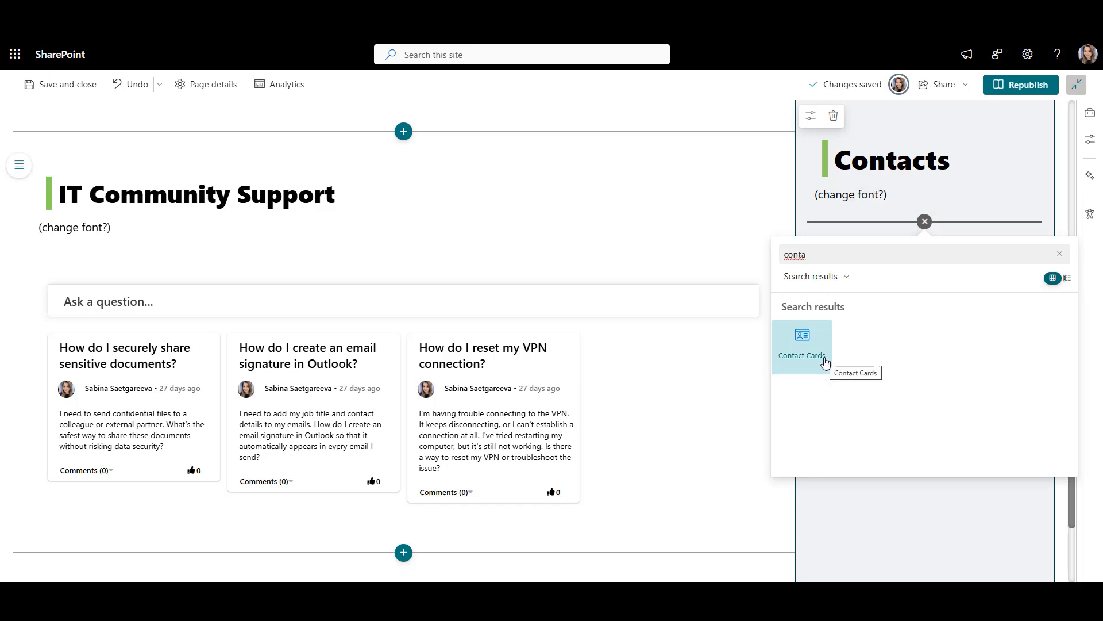
pyautogui.click(802, 344)
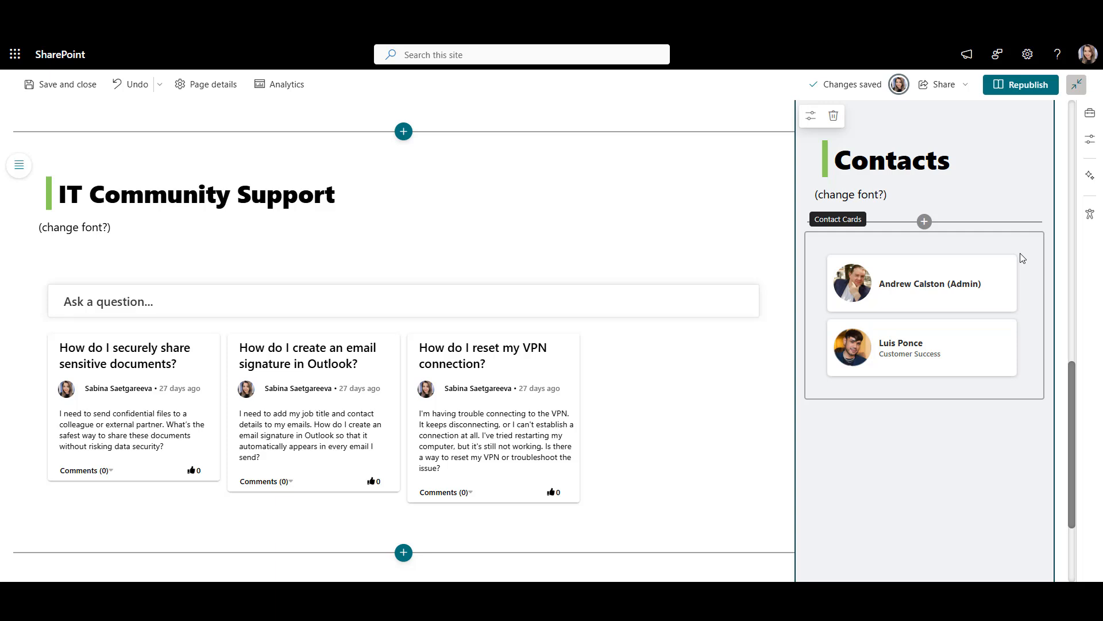
pyautogui.click(1022, 259)
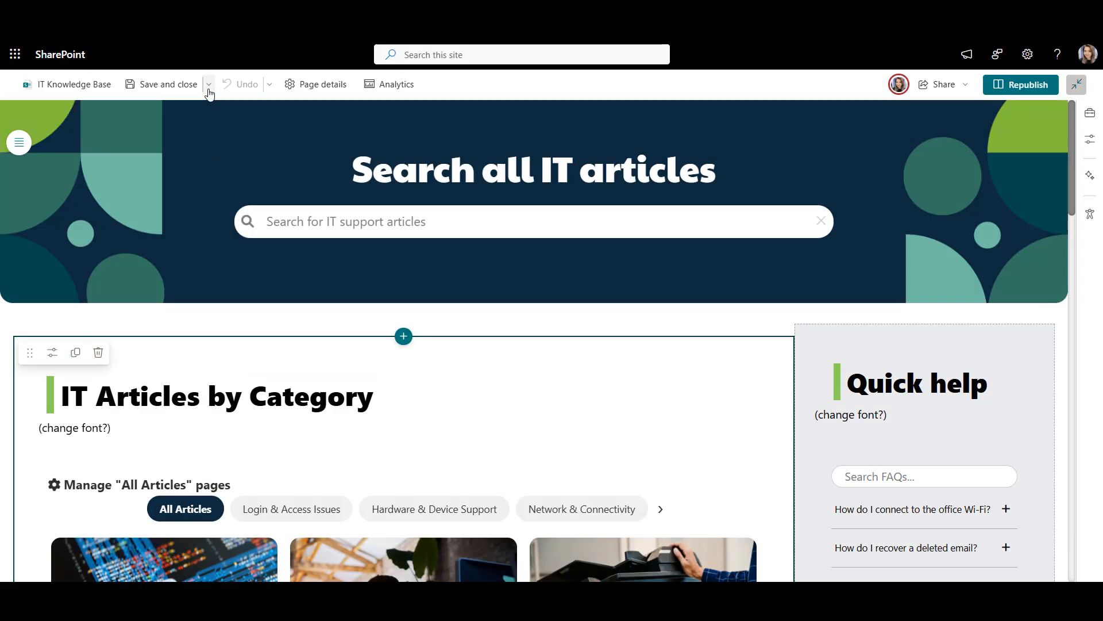
# - Save the IT topic page as a page template named "Topic page template"
pyautogui.click(209, 85)
pyautogui.click(192, 136)
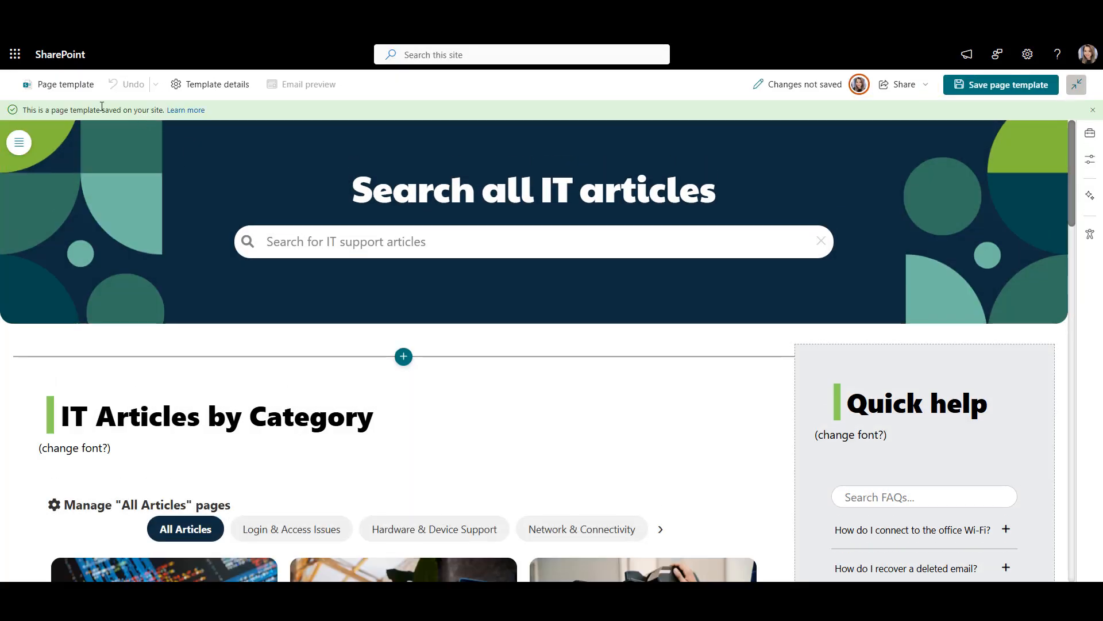
pyautogui.click(70, 85)
pyautogui.click(42, 141)
pyautogui.write('Topic page template')
pyautogui.click(329, 128)
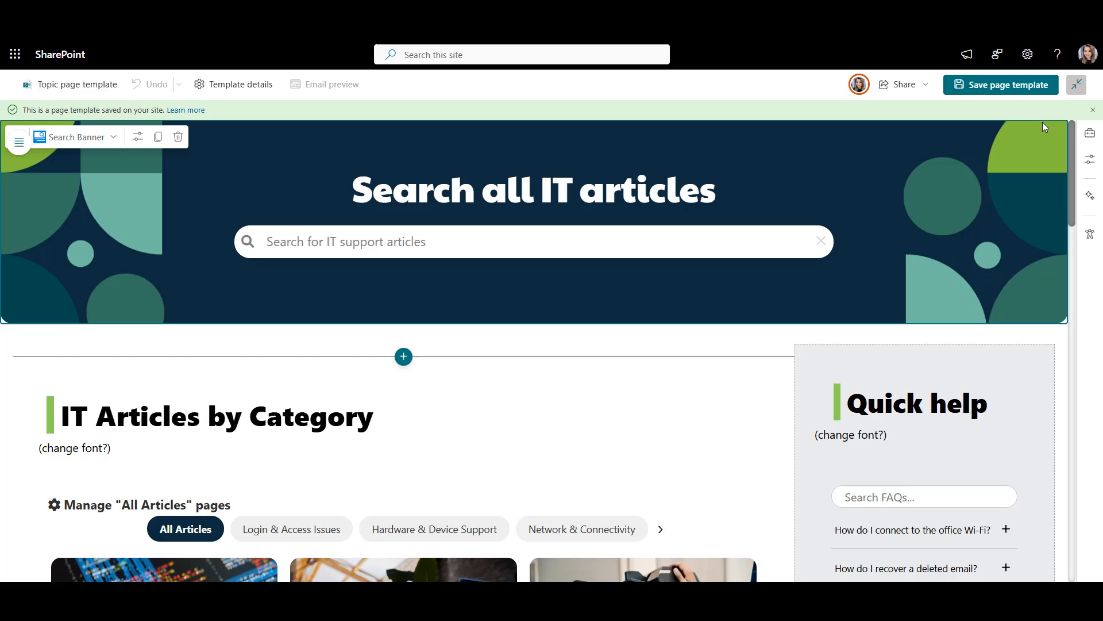
pyautogui.click(1012, 85)
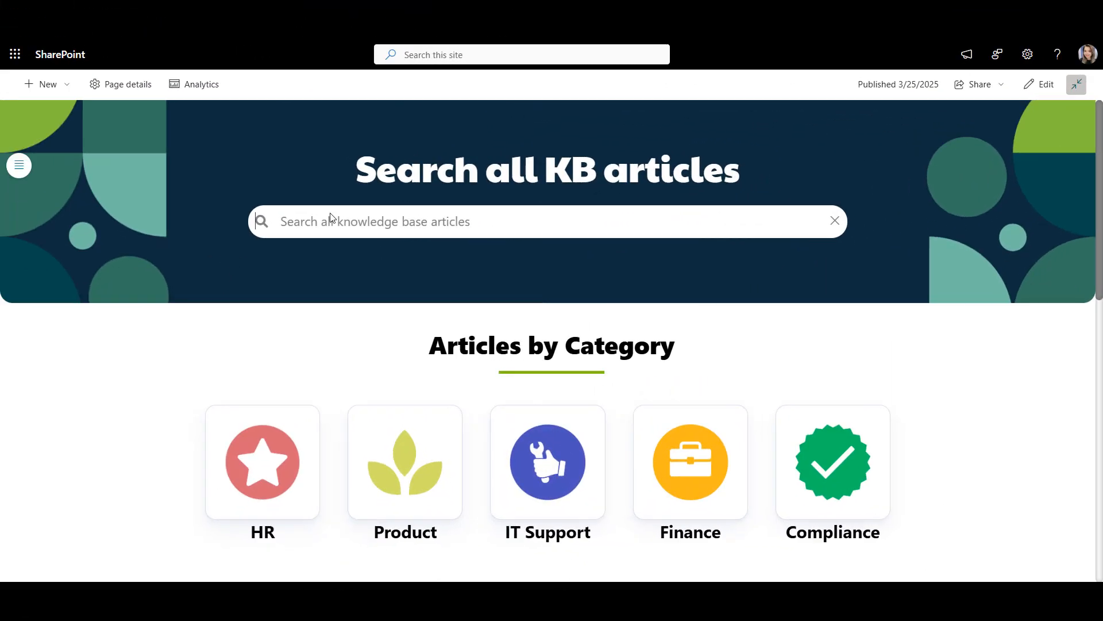
# - Search all knowledge base articles for "how" in the home page banner, and clear the search
pyautogui.click(331, 217)
pyautogui.write('how')
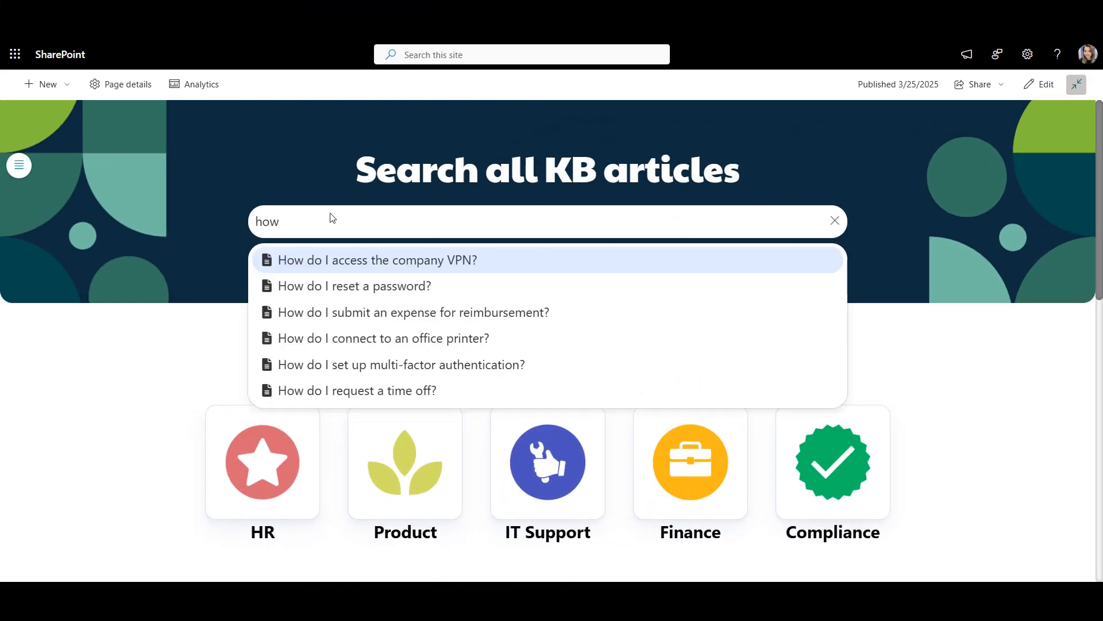
pyautogui.click(835, 224)
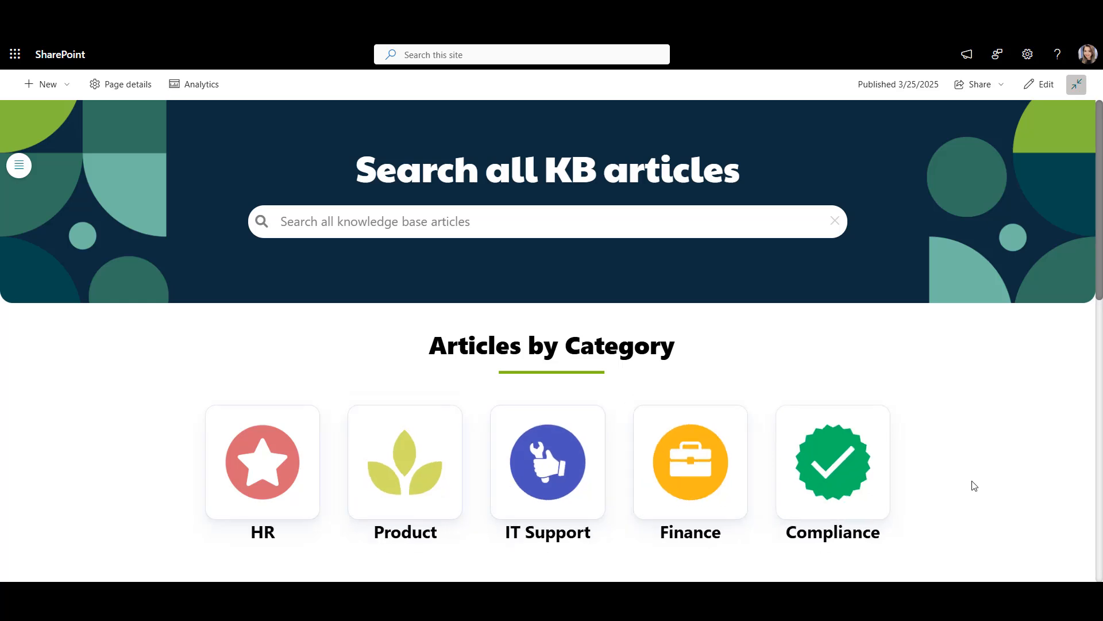
# - Review the home page sections and search the article navigation for "passw", closing the navigation when done
pyautogui.scroll(-1, 983, 485)
pyautogui.scroll(-8, 987, 485)
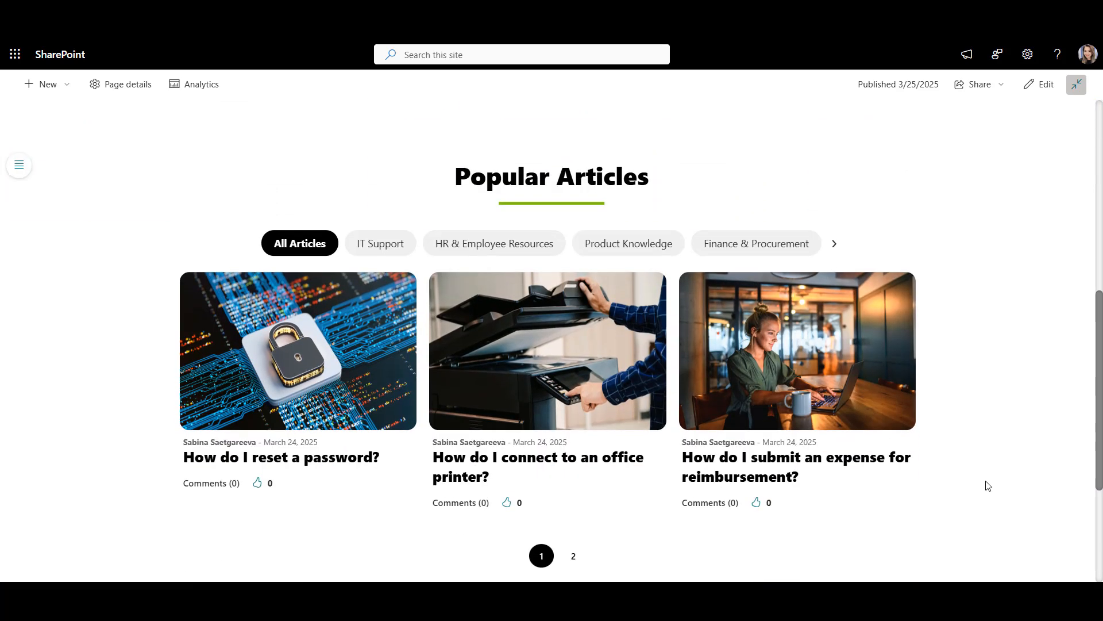
pyautogui.scroll(-4, 987, 485)
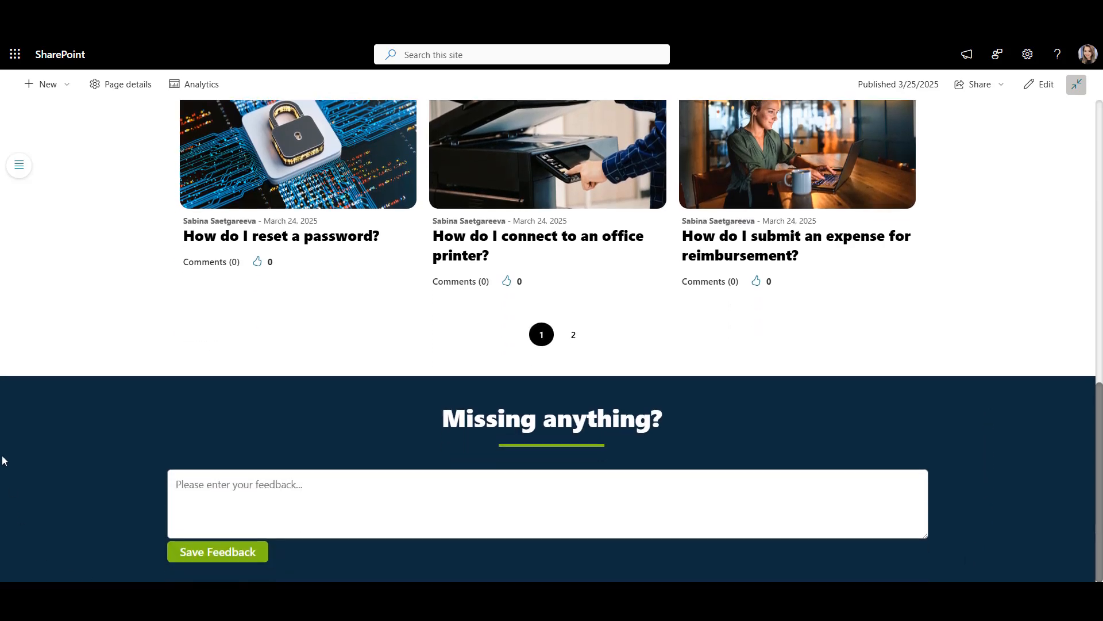
pyautogui.click(18, 166)
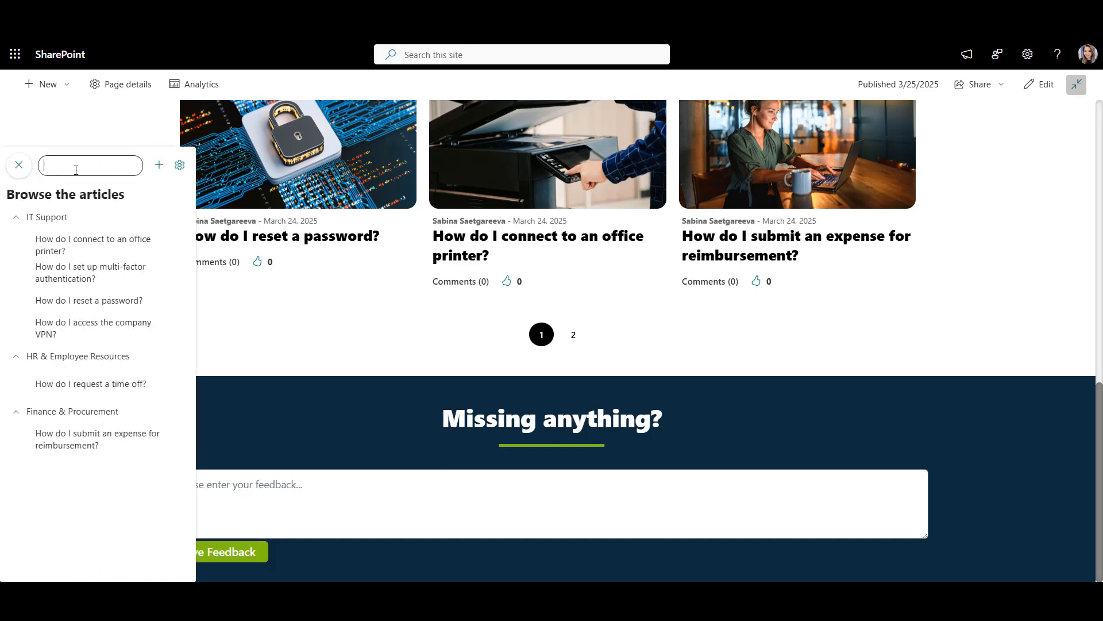
pyautogui.write('passw')
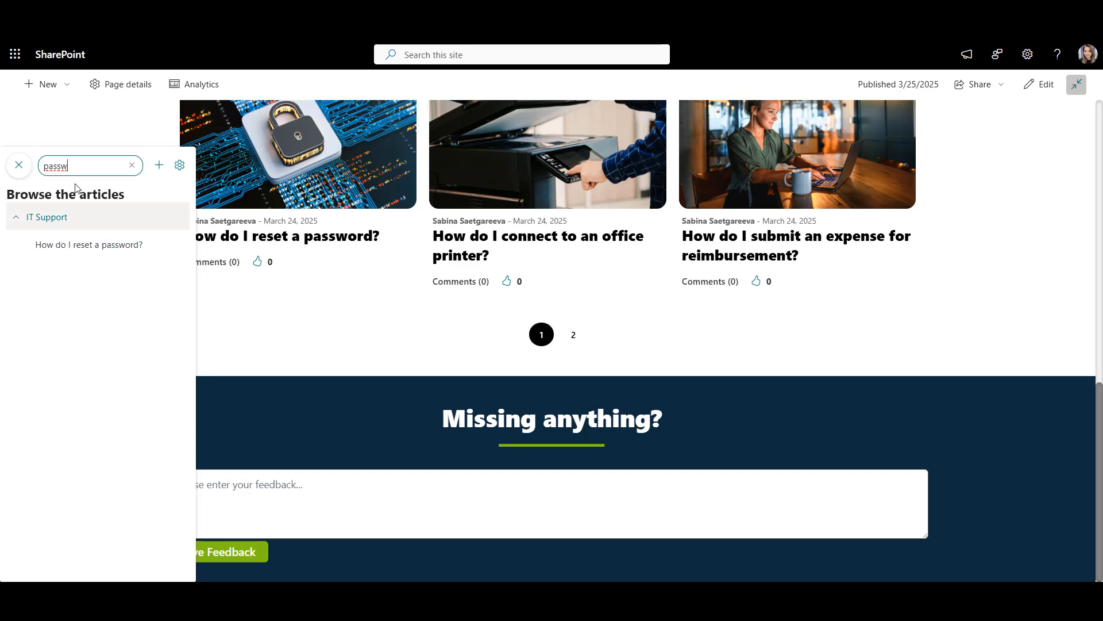
pyautogui.click(19, 165)
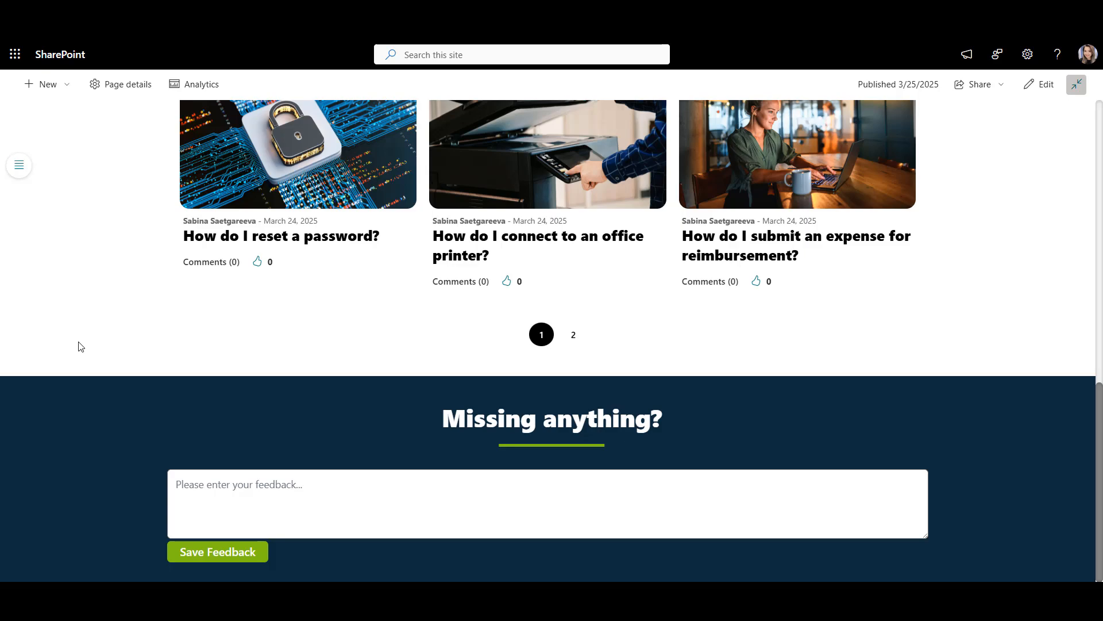
pyautogui.scroll(15, 81, 346)
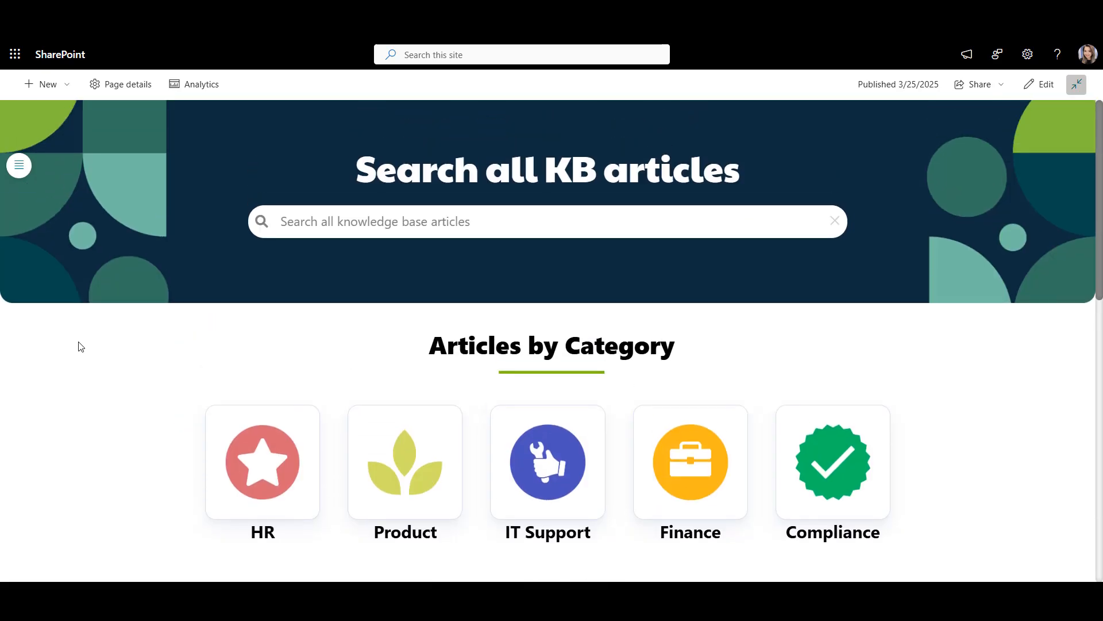